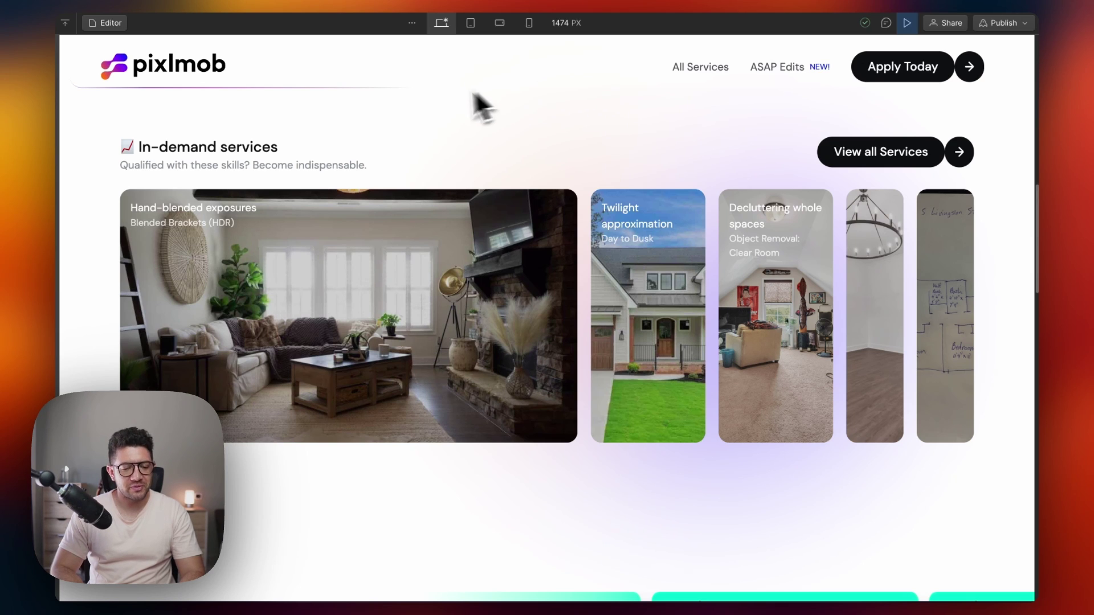
Step: Examine how the image panels in the finished In-demand services section expand and shrink
{"action": "scroll", "coordinate": [351, 137], "scroll_direction": "down", "scroll_amount": 1}
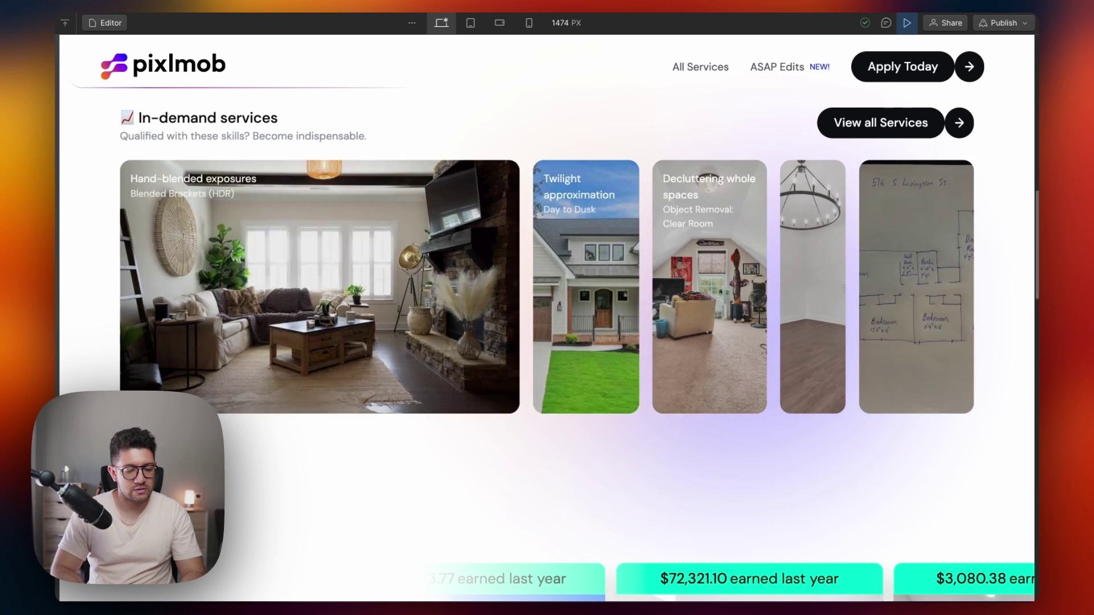
{"action": "mouse_move", "coordinate": [893, 393]}
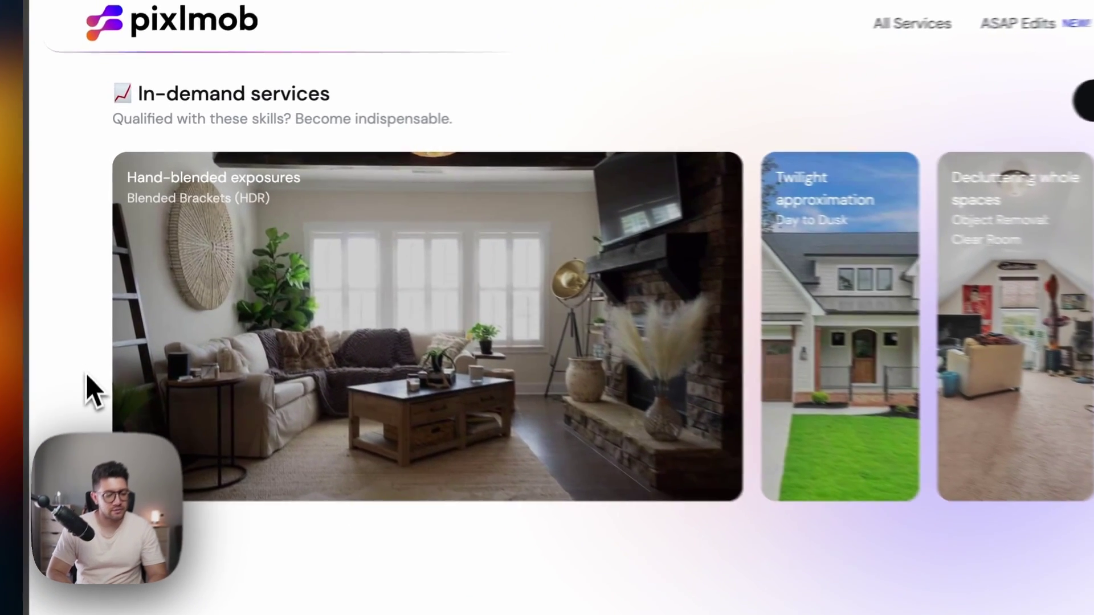
{"action": "mouse_move", "coordinate": [57, 285]}
Step: Add a Div Block to the Body and duplicate it twice to make three Div Blocks
{"action": "left_click", "coordinate": [157, 172]}
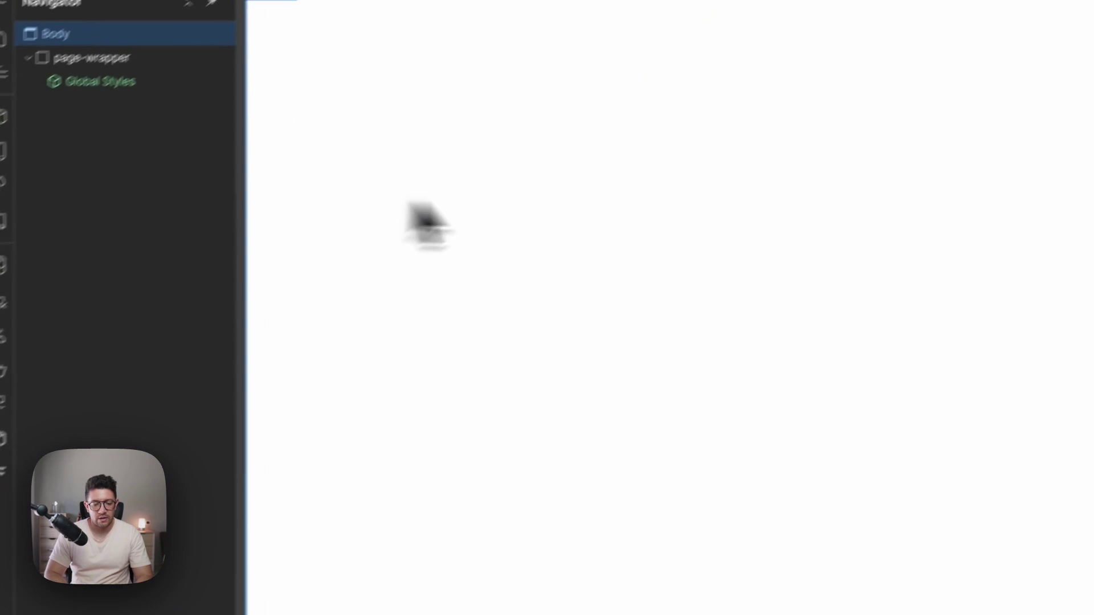
{"action": "key", "text": "super+k"}
{"action": "type", "text": "div"}
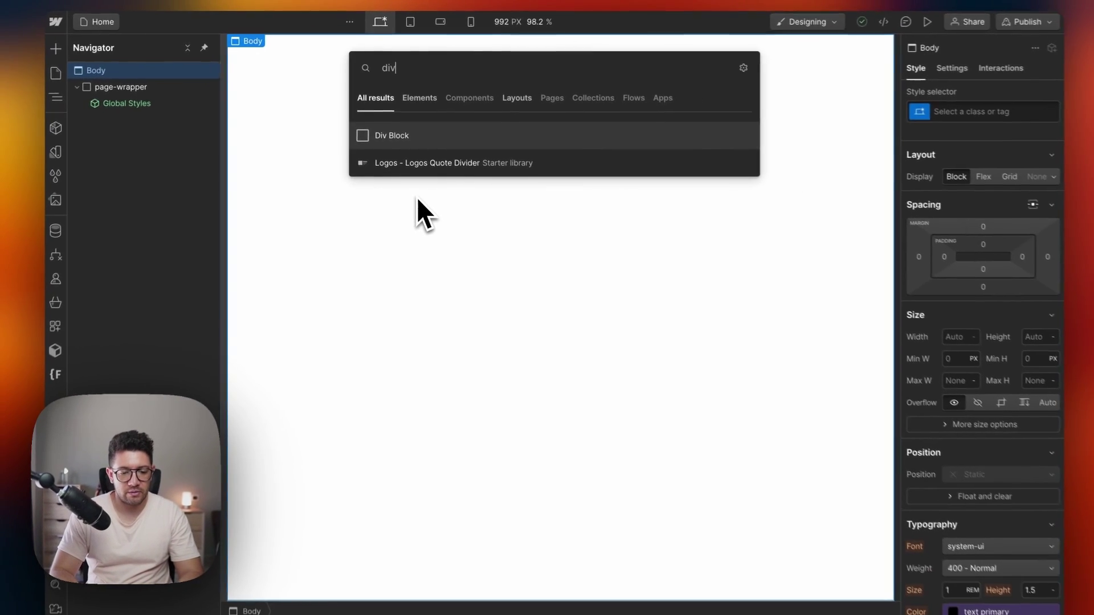
{"action": "key", "text": "Return"}
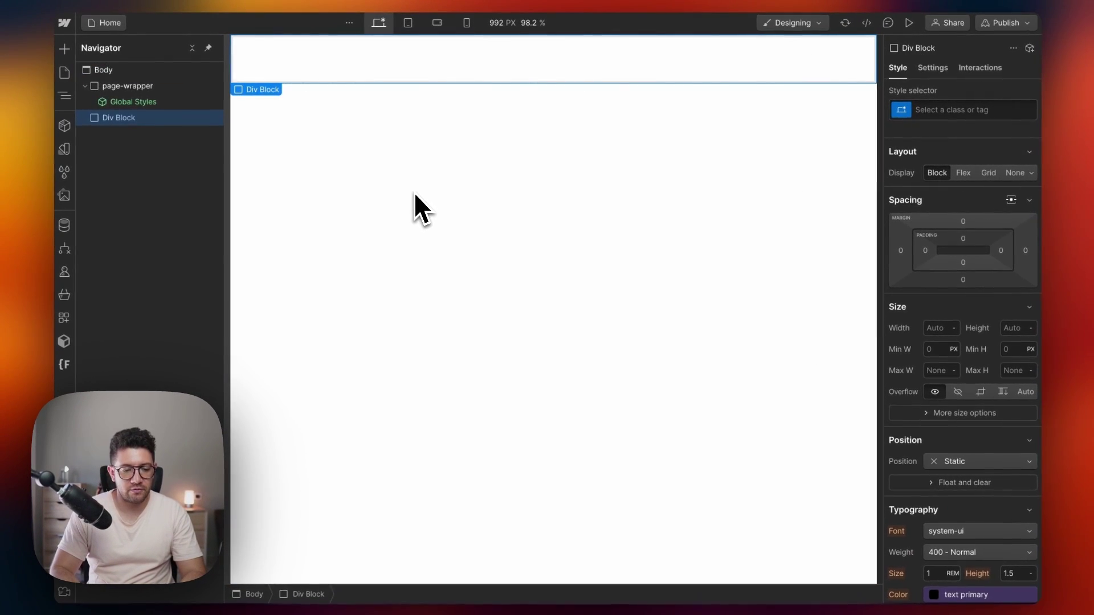
{"action": "key", "text": "super+d"}
{"action": "key", "text": "super+d"}
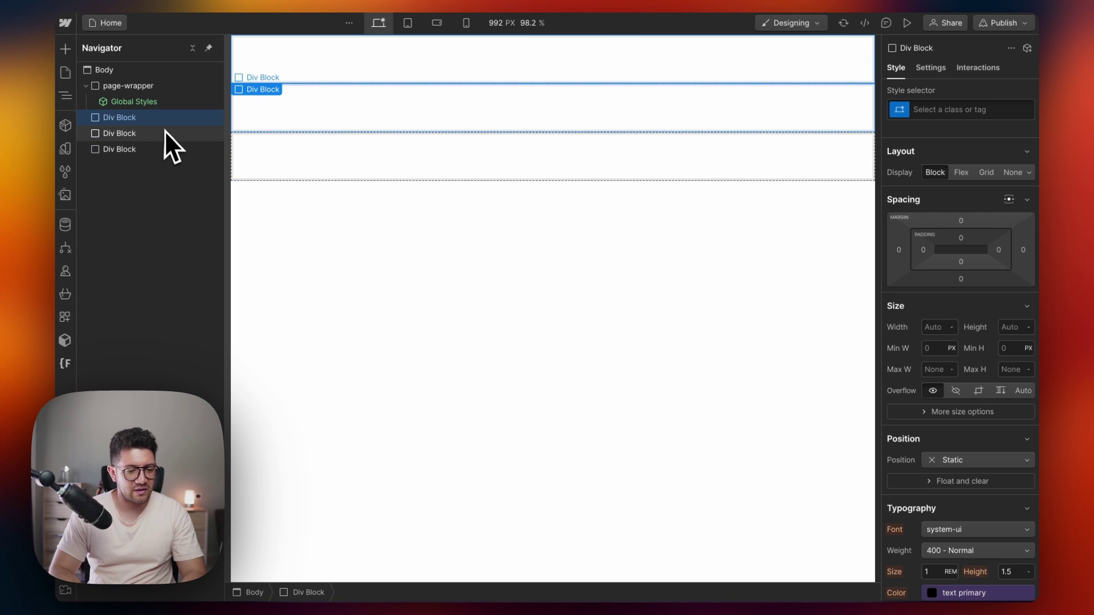
Step: Assign the new classes panel_wrapper, panel_layout and panel to the three Div Blocks in order
{"action": "key", "text": "super+Return"}
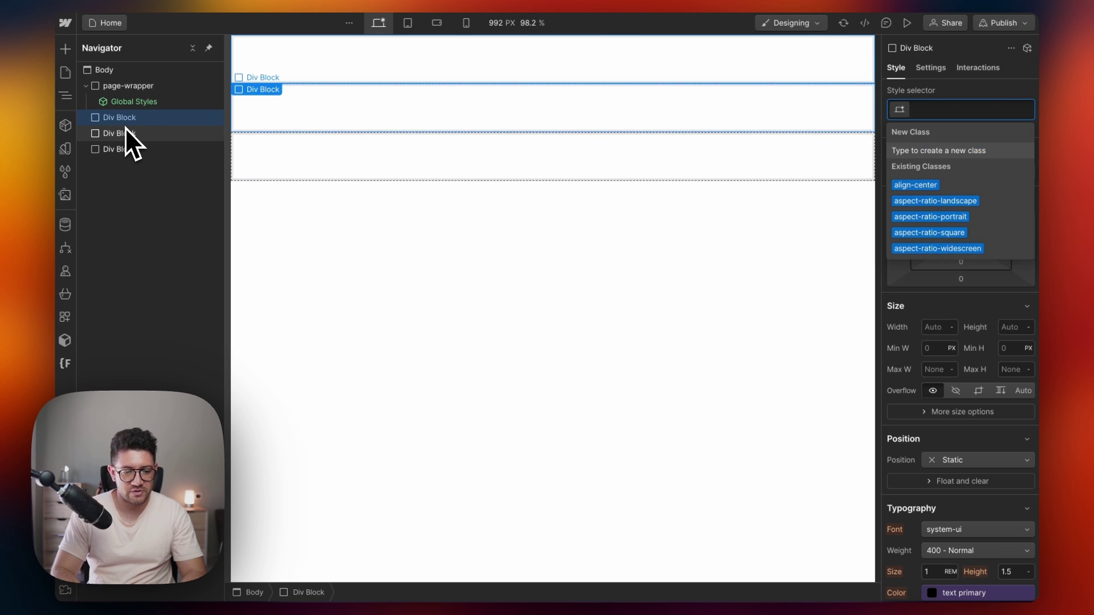
{"action": "type", "text": "pane"}
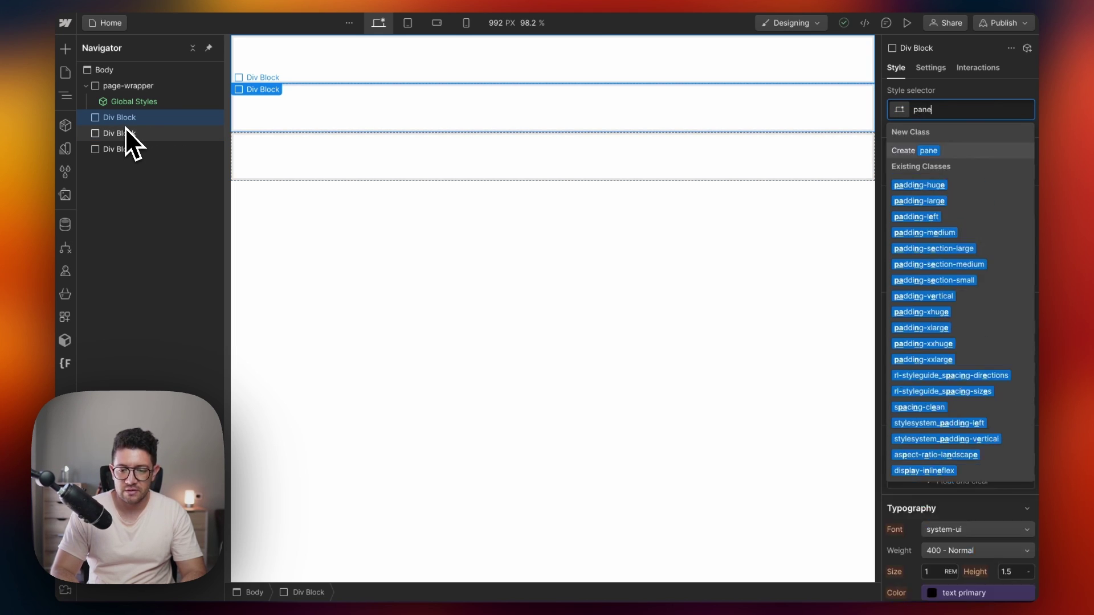
{"action": "type", "text": "l_wrap"}
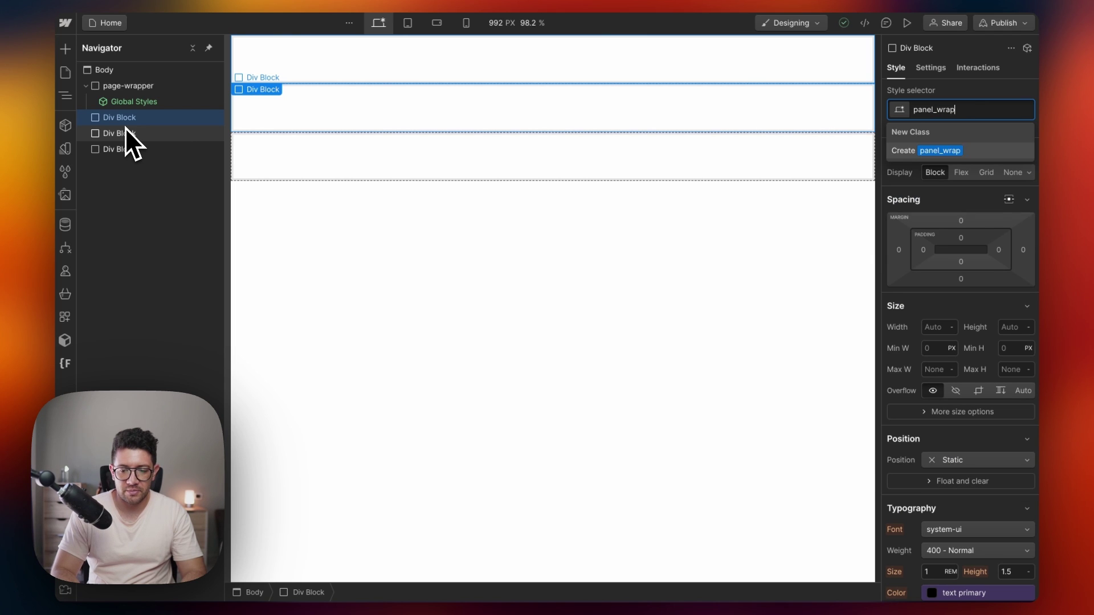
{"action": "type", "text": "per"}
{"action": "key", "text": "Return"}
{"action": "left_click", "coordinate": [117, 133]}
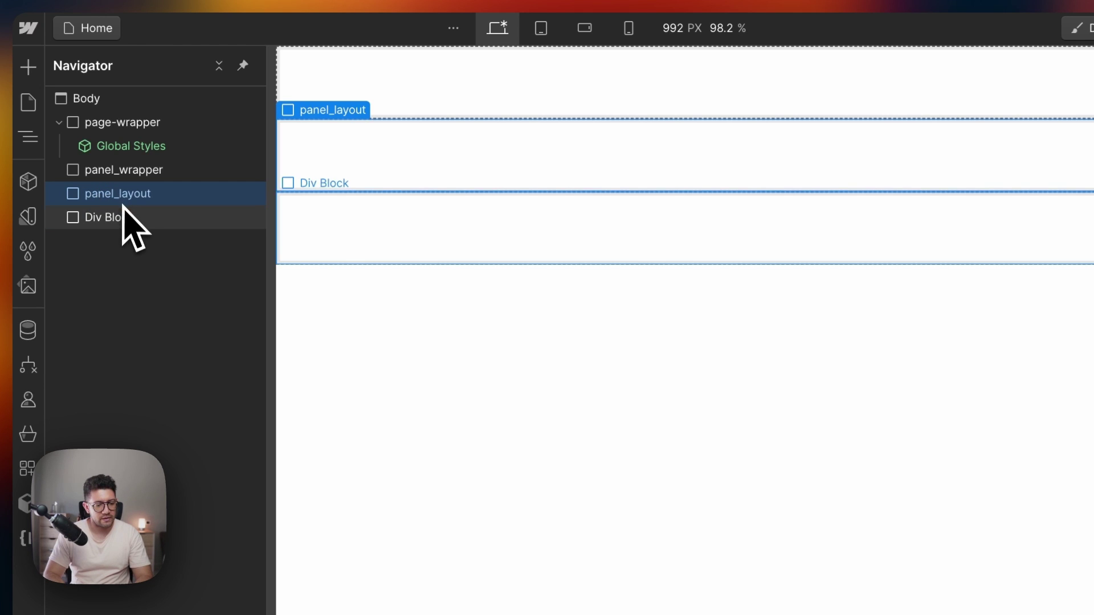
{"action": "left_click", "coordinate": [120, 217]}
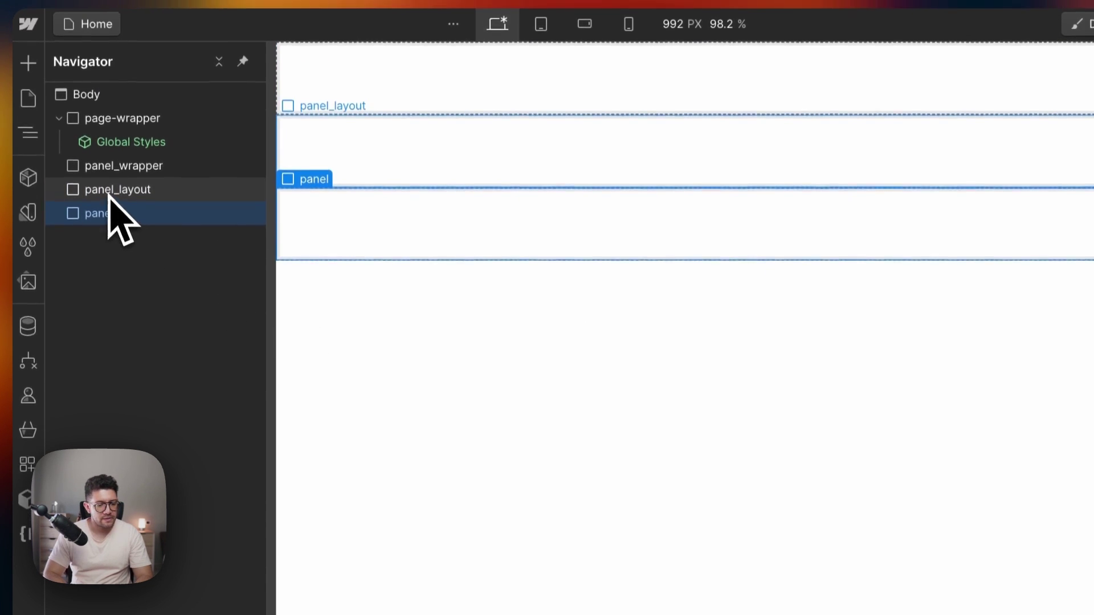
Step: Set the size of panel_wrapper to 100% width and 100 VH height
{"action": "left_click", "coordinate": [143, 165]}
{"action": "left_click", "coordinate": [934, 369]}
{"action": "type", "text": "1"}
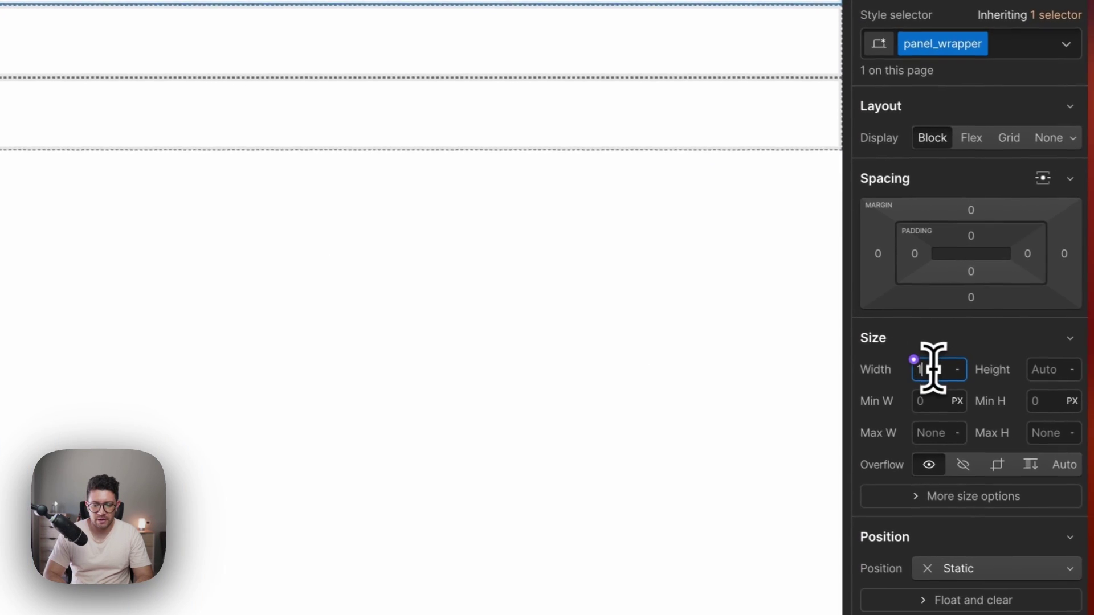
{"action": "type", "text": "00%"}
{"action": "key", "text": "Return"}
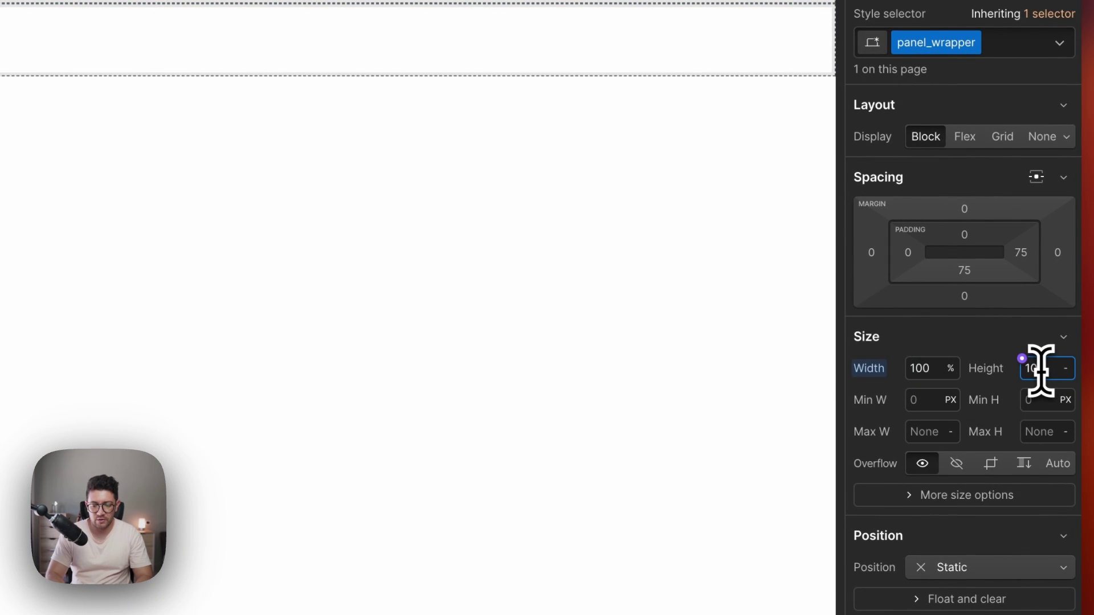
{"action": "key", "text": "Return"}
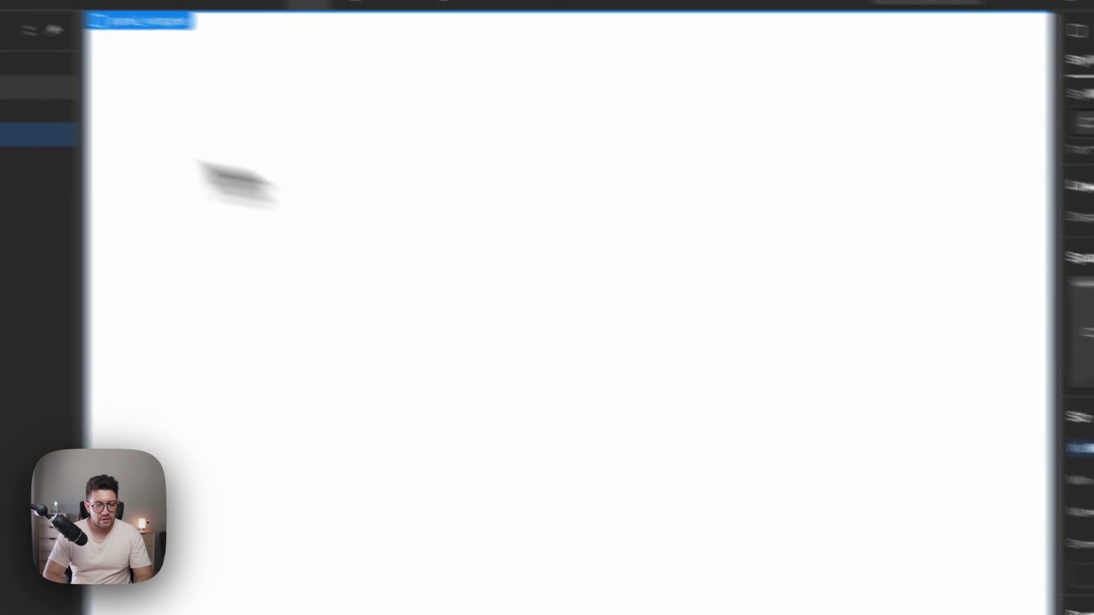
Step: Nest panel_layout inside panel_wrapper and panel inside panel_layout, and make panel_wrapper a flex container with centred content
{"action": "left_click_drag", "start_coordinate": [86, 196], "coordinate": [108, 179]}
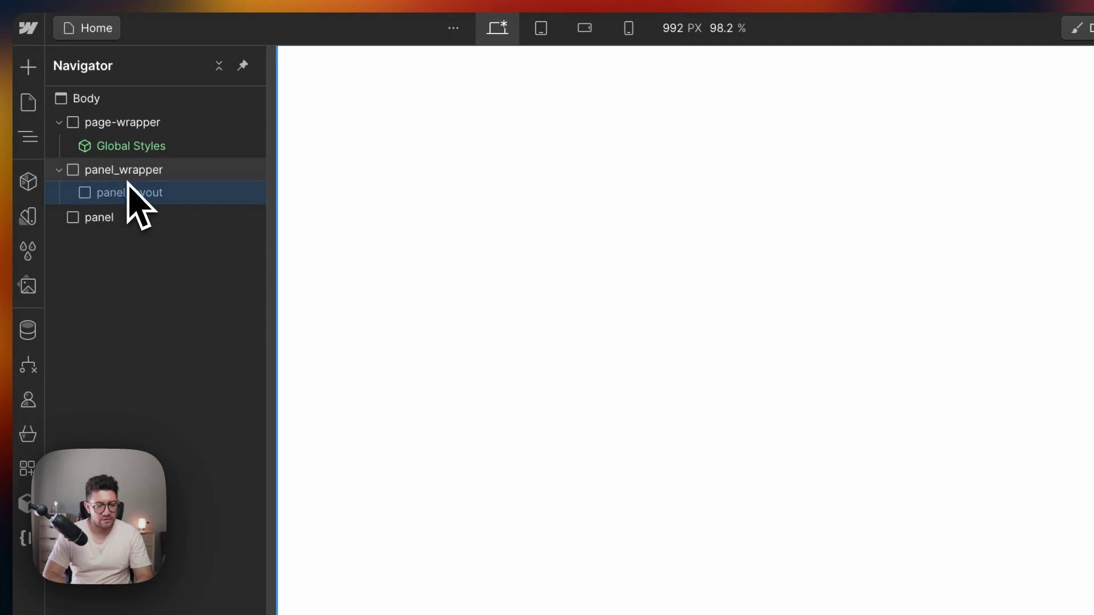
{"action": "left_click", "coordinate": [114, 221]}
{"action": "left_click_drag", "start_coordinate": [115, 225], "coordinate": [151, 196]}
{"action": "left_click", "coordinate": [144, 170]}
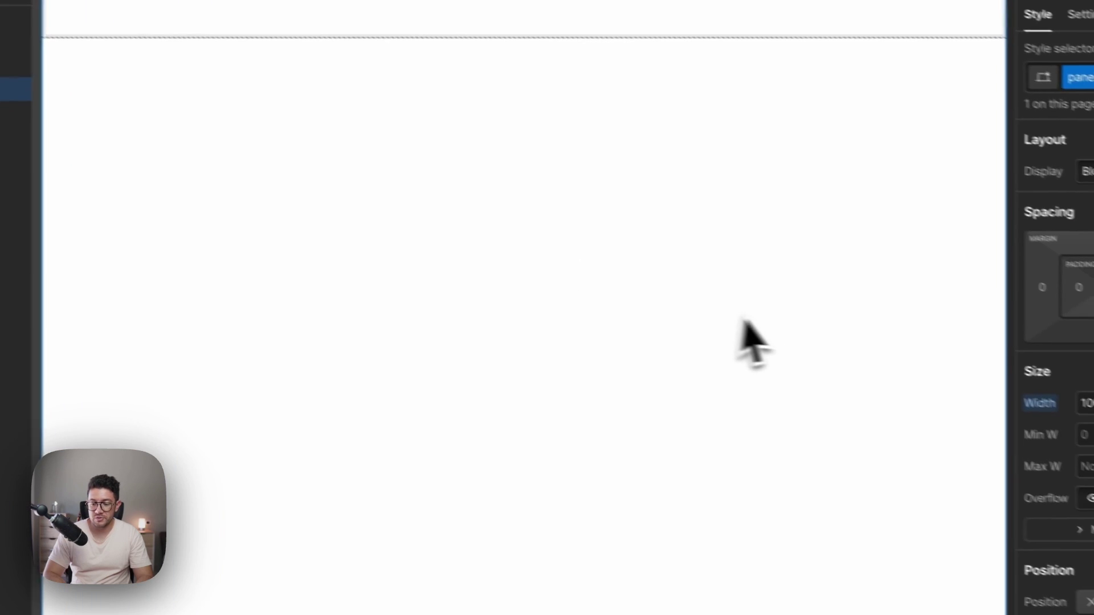
{"action": "left_click", "coordinate": [967, 203]}
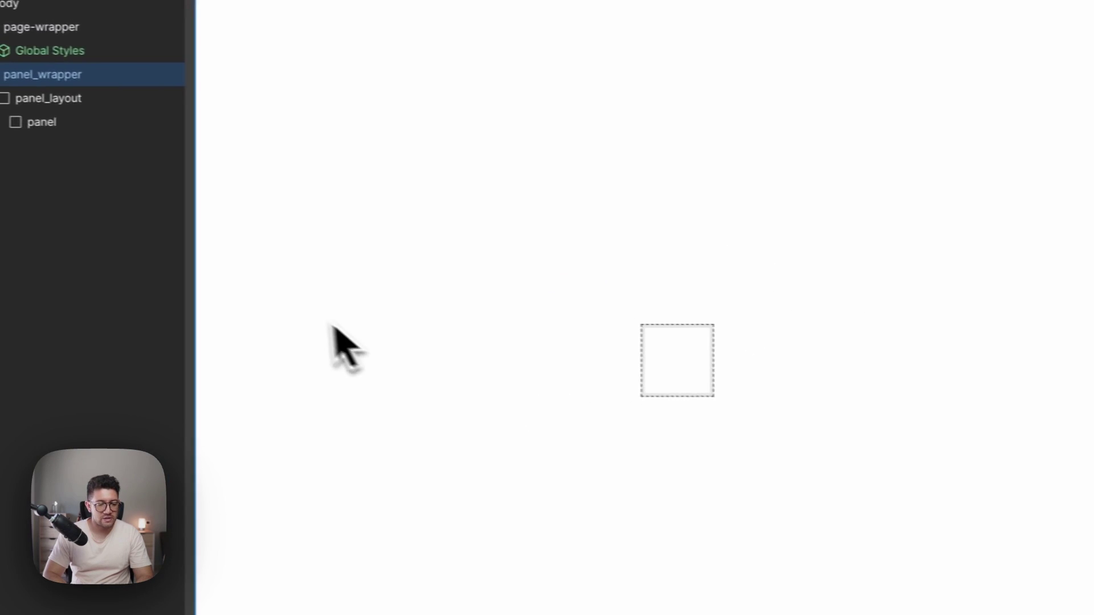
Step: Set panel_layout's maximum width to 80 REM and its width to 100%
{"action": "left_click", "coordinate": [158, 149]}
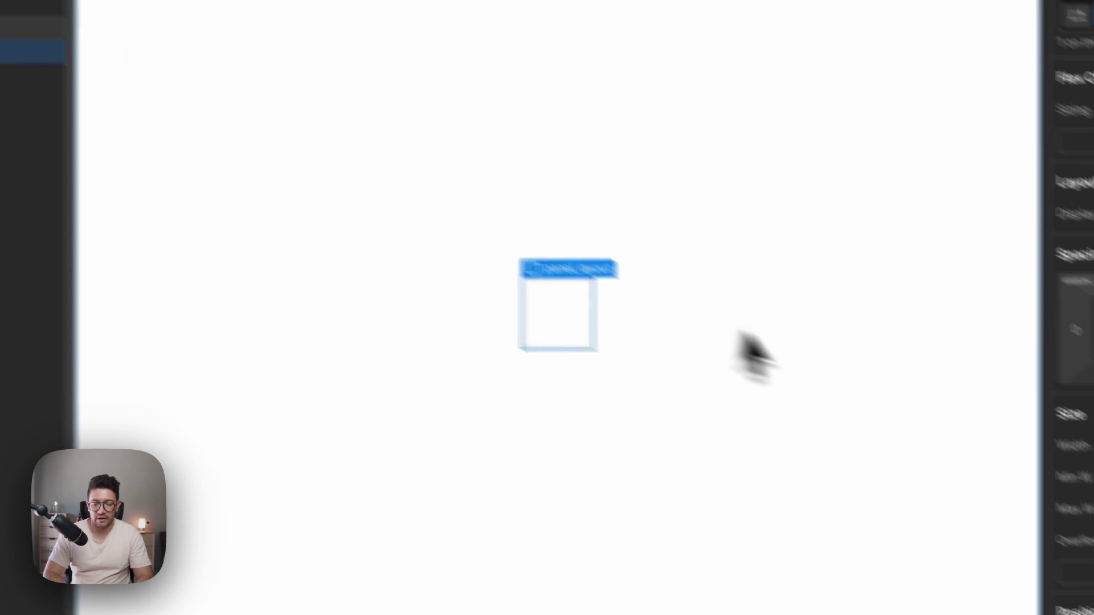
{"action": "left_click", "coordinate": [928, 449]}
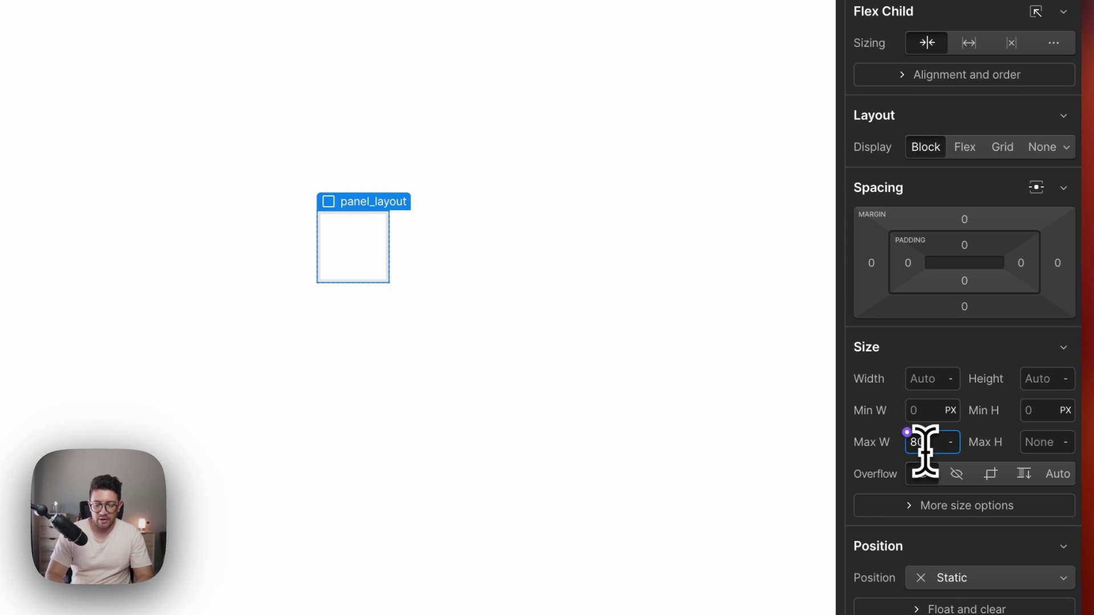
{"action": "left_click", "coordinate": [940, 376]}
{"action": "type", "text": "10"}
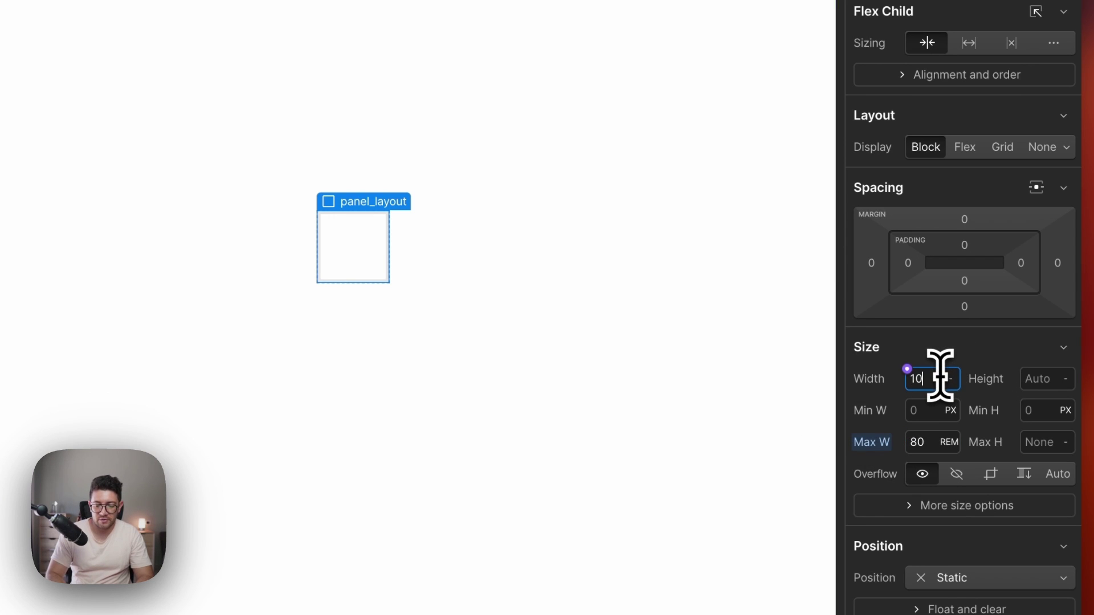
{"action": "type", "text": "0%"}
{"action": "key", "text": "Return"}
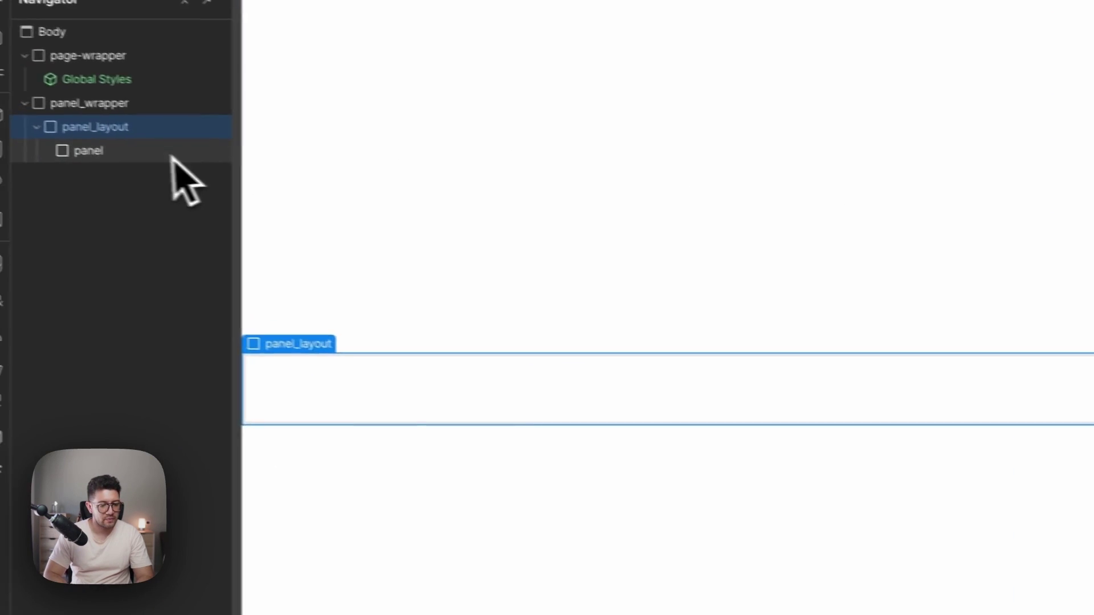
Step: Insert an Image element inside the panel block
{"action": "left_click", "coordinate": [160, 154]}
{"action": "left_click", "coordinate": [130, 132]}
{"action": "left_click", "coordinate": [105, 148]}
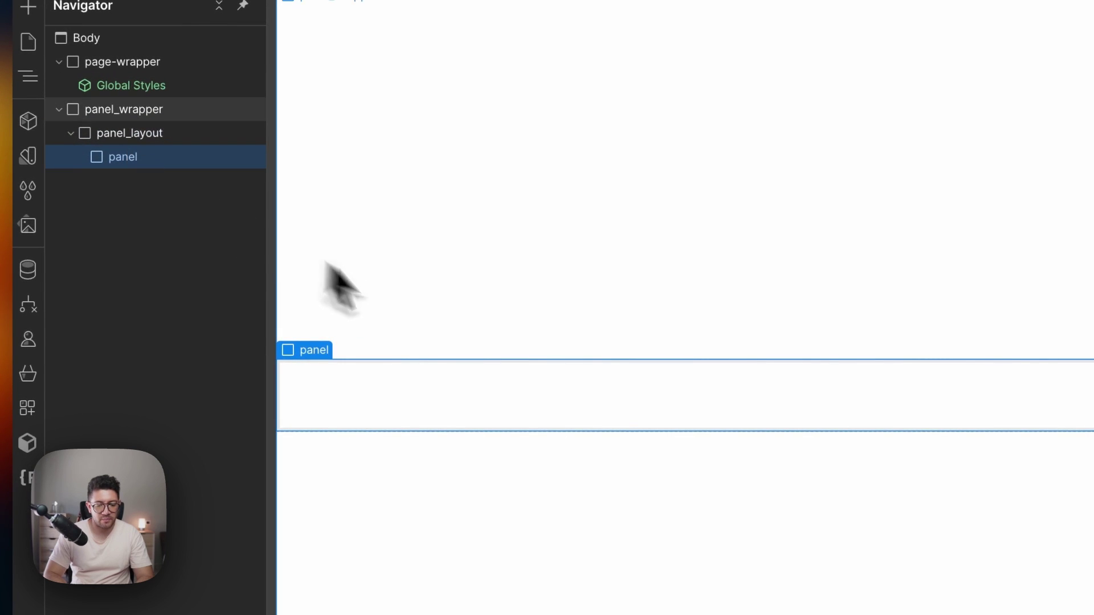
{"action": "key", "text": "Escape"}
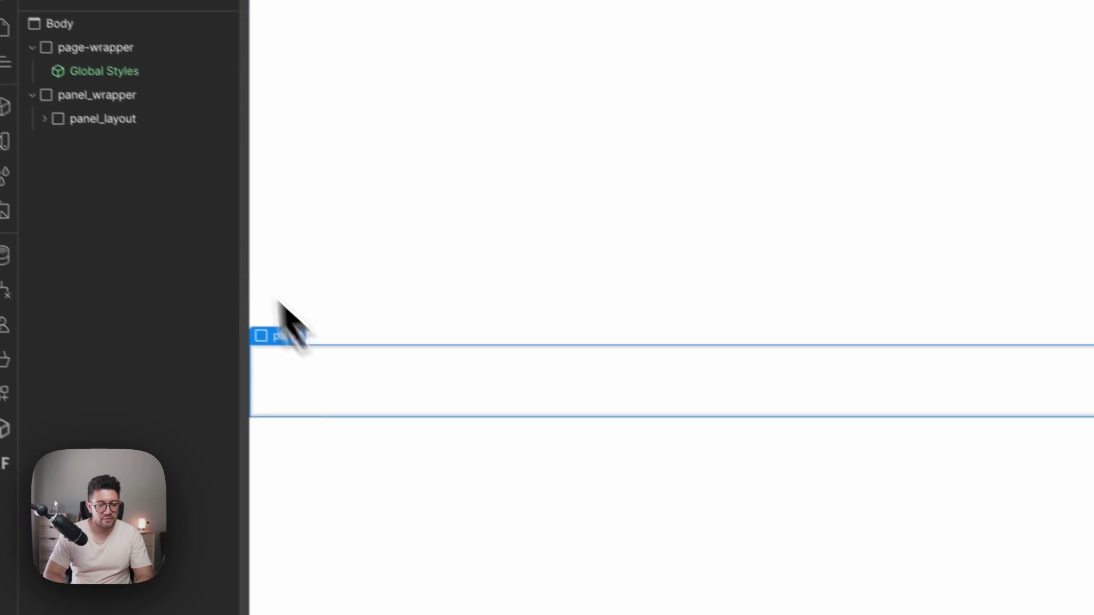
{"action": "left_click", "coordinate": [44, 119]}
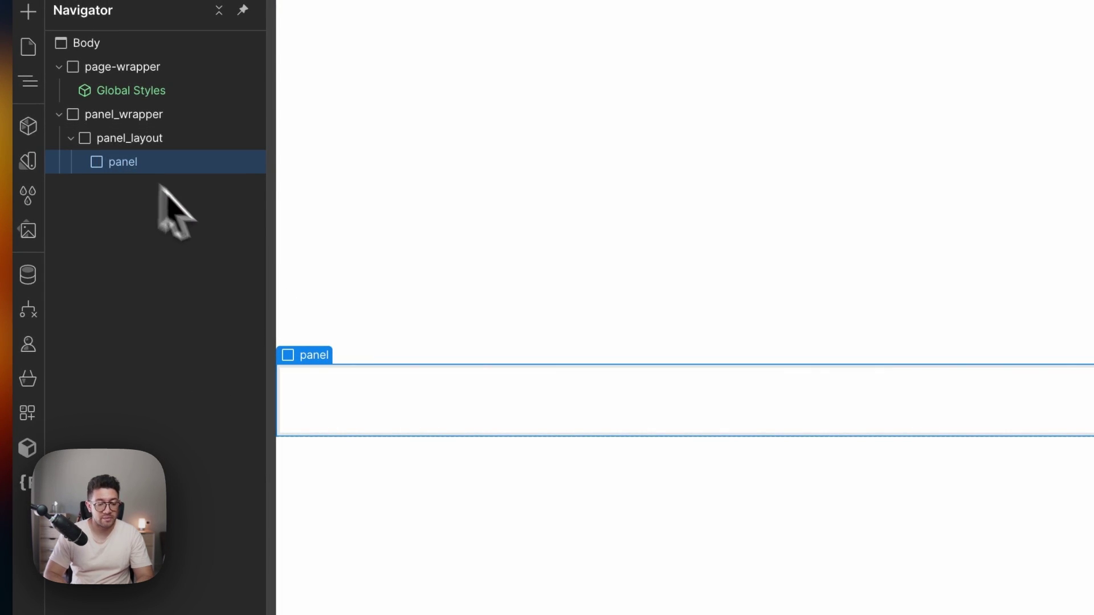
{"action": "key", "text": "super+k"}
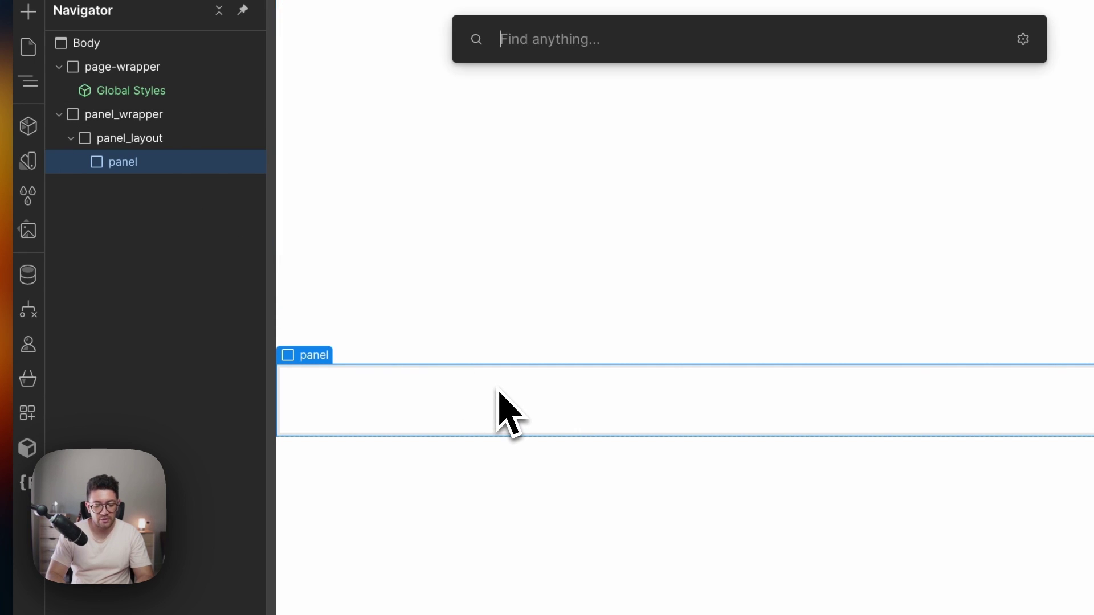
{"action": "type", "text": "ima"}
{"action": "key", "text": "Return"}
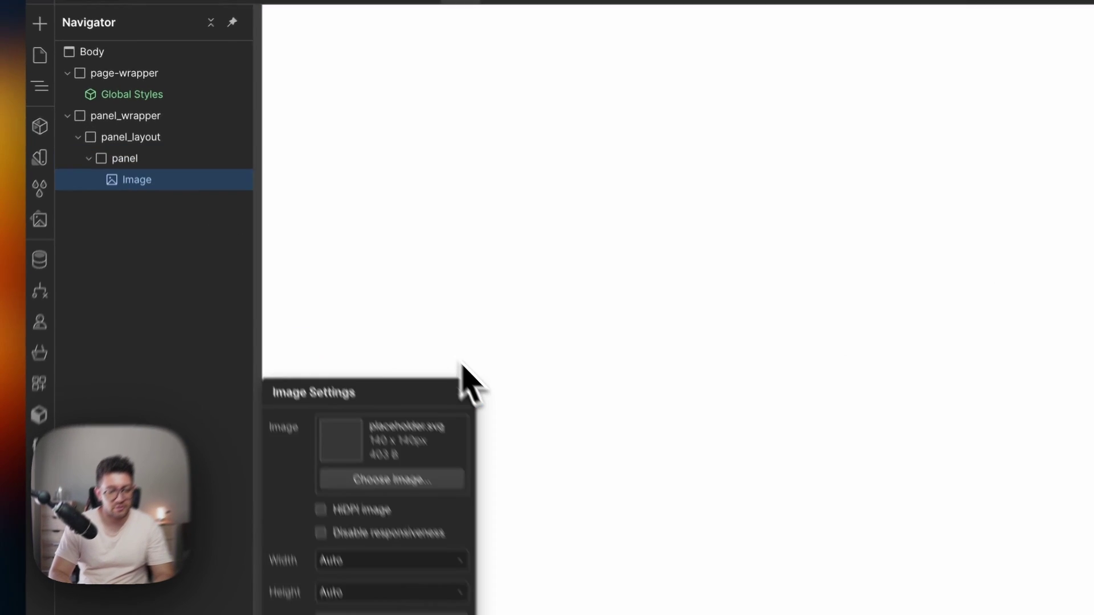
Step: Give the placeholder image the new class panel_img and close its image settings
{"action": "key", "text": "super+Return"}
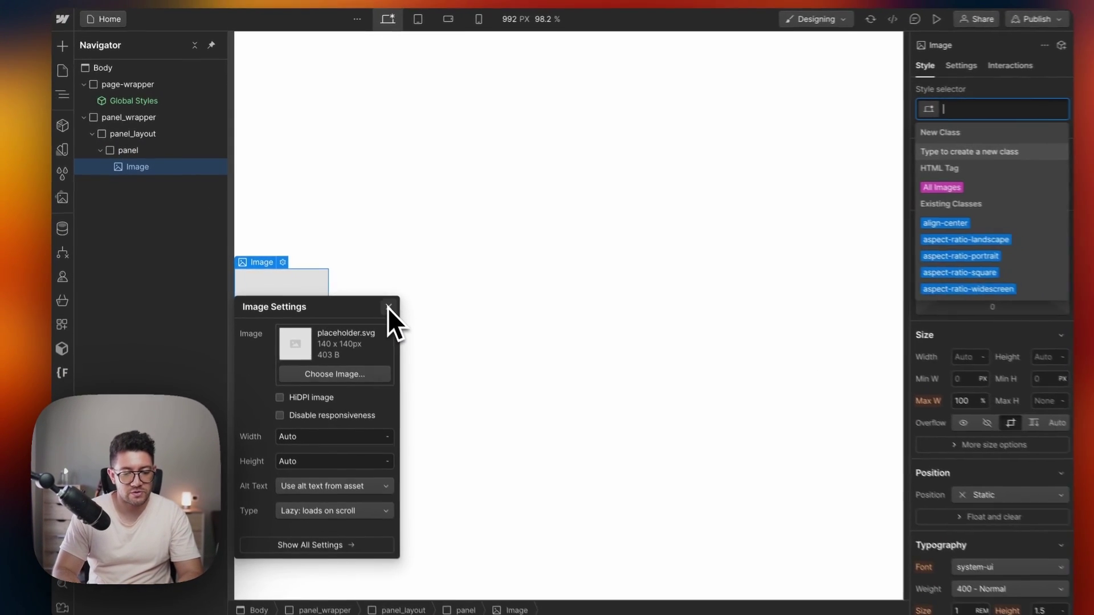
{"action": "type", "text": "panel_m"}
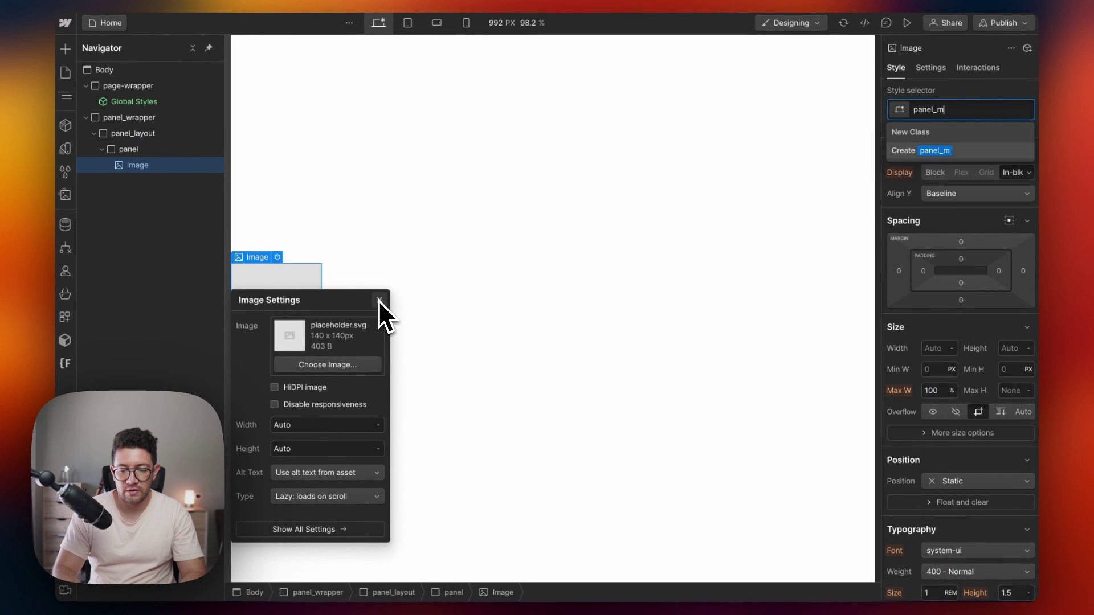
{"action": "key", "text": "BackSpace"}
{"action": "type", "text": "img"}
{"action": "key", "text": "Return"}
{"action": "left_click", "coordinate": [315, 216]}
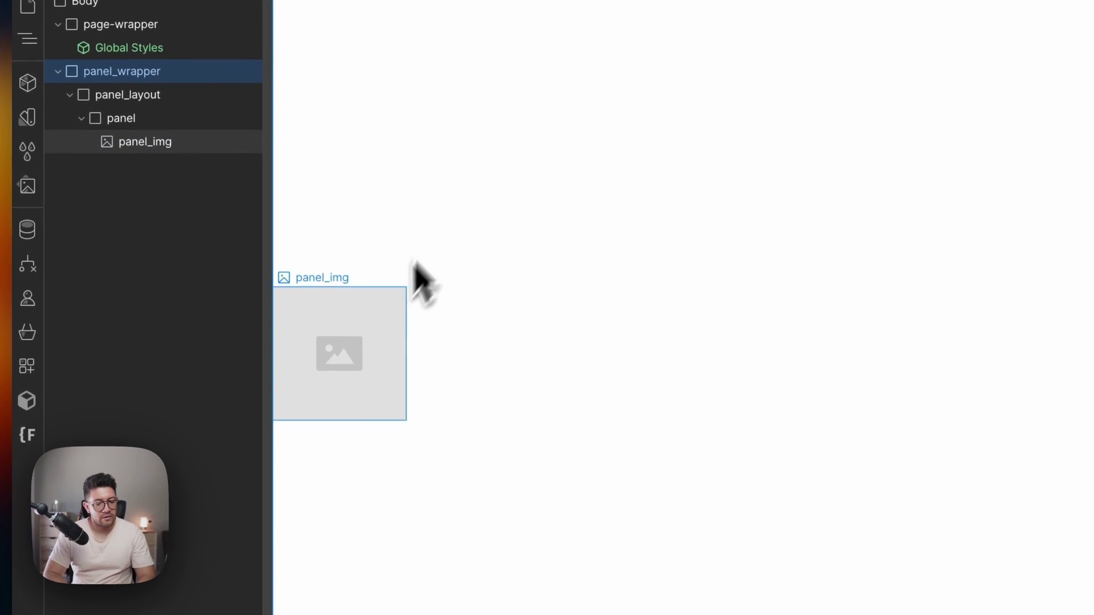
Step: Set the panel_img width to 100% and open its additional size options for ratio and fit
{"action": "left_click", "coordinate": [370, 322]}
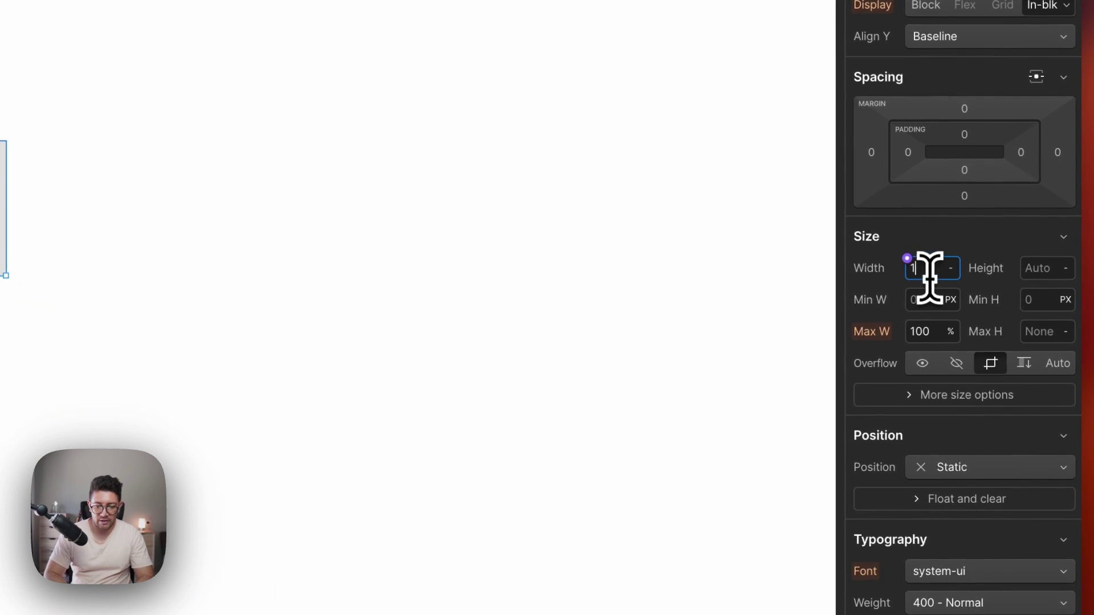
{"action": "key", "text": "Return"}
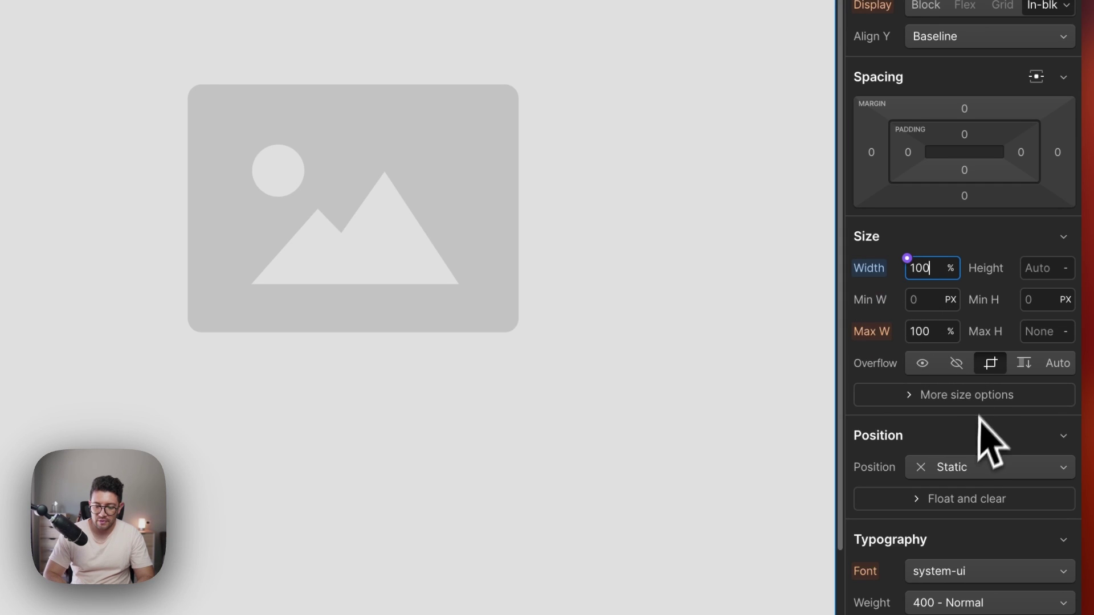
{"action": "left_click", "coordinate": [950, 466]}
{"action": "left_click", "coordinate": [953, 451]}
{"action": "left_click", "coordinate": [923, 399]}
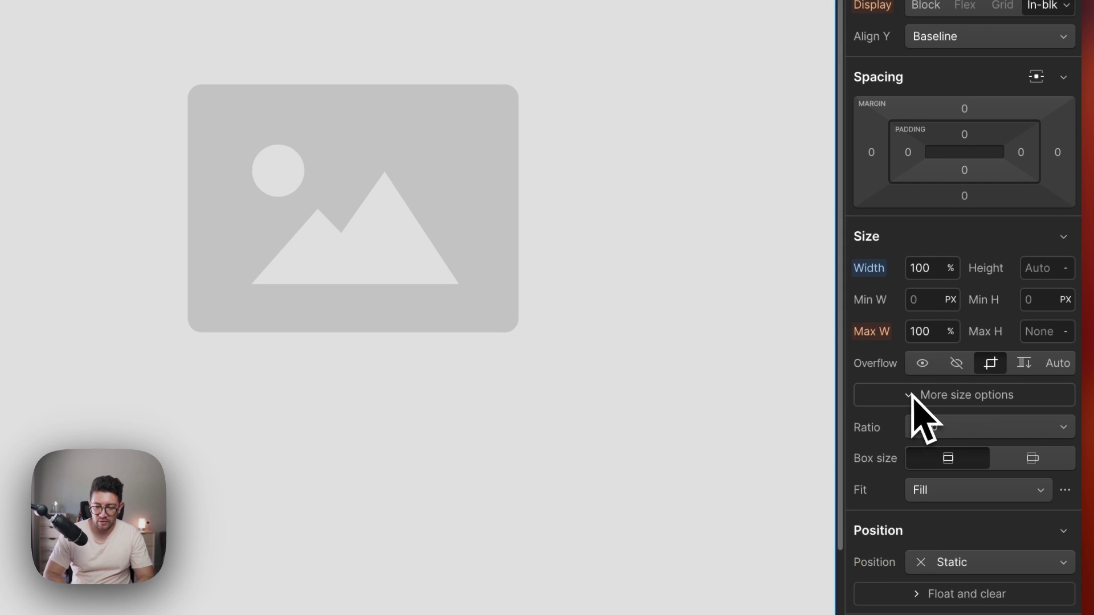
{"action": "scroll", "coordinate": [948, 429], "scroll_direction": "down", "scroll_amount": 3}
{"action": "left_click", "coordinate": [980, 313]}
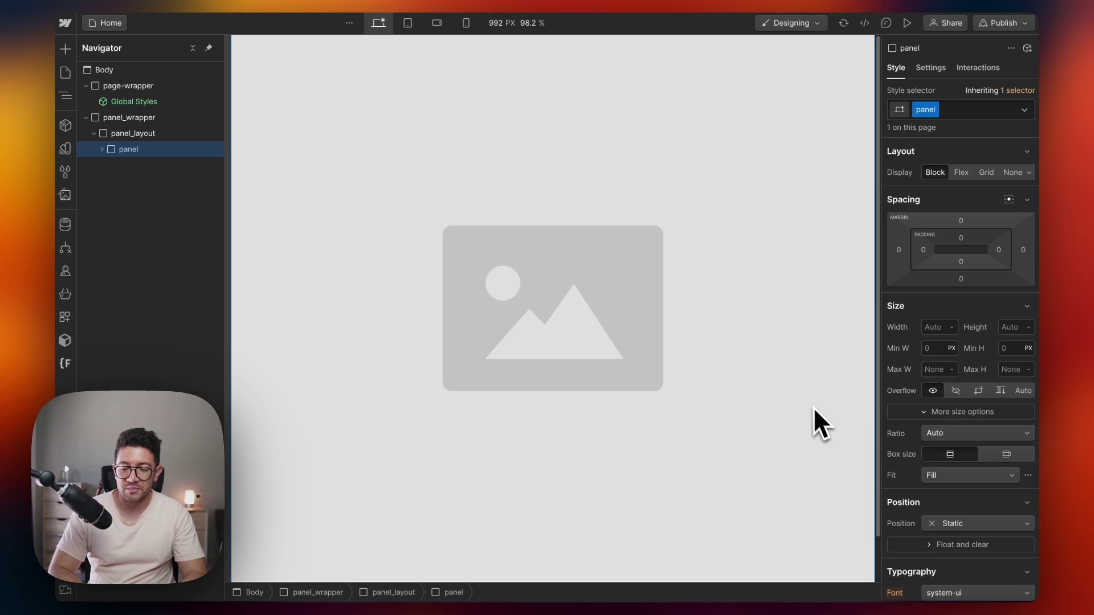
Step: Add the custom property overflow with the value clip to the panel class
{"action": "scroll", "coordinate": [894, 439], "scroll_direction": "down", "scroll_amount": 12}
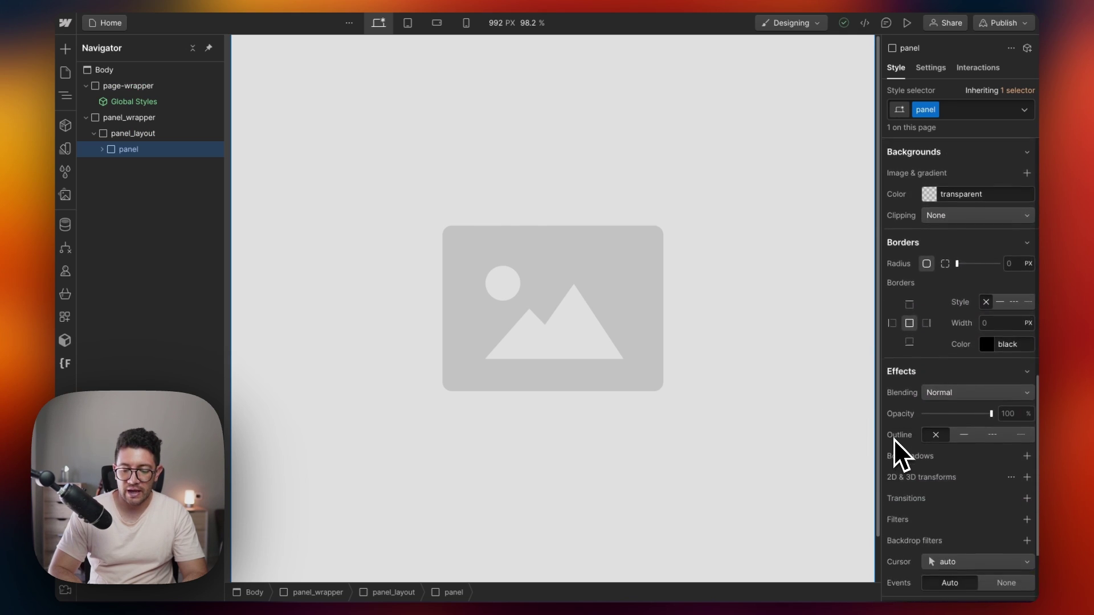
{"action": "left_click", "coordinate": [909, 518]}
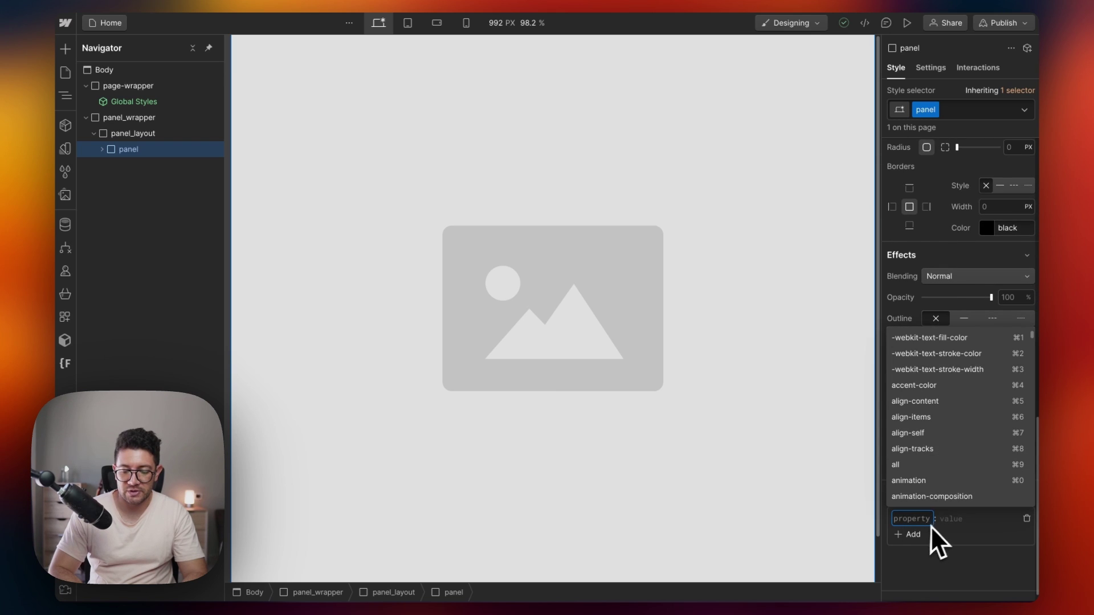
{"action": "type", "text": "overd"}
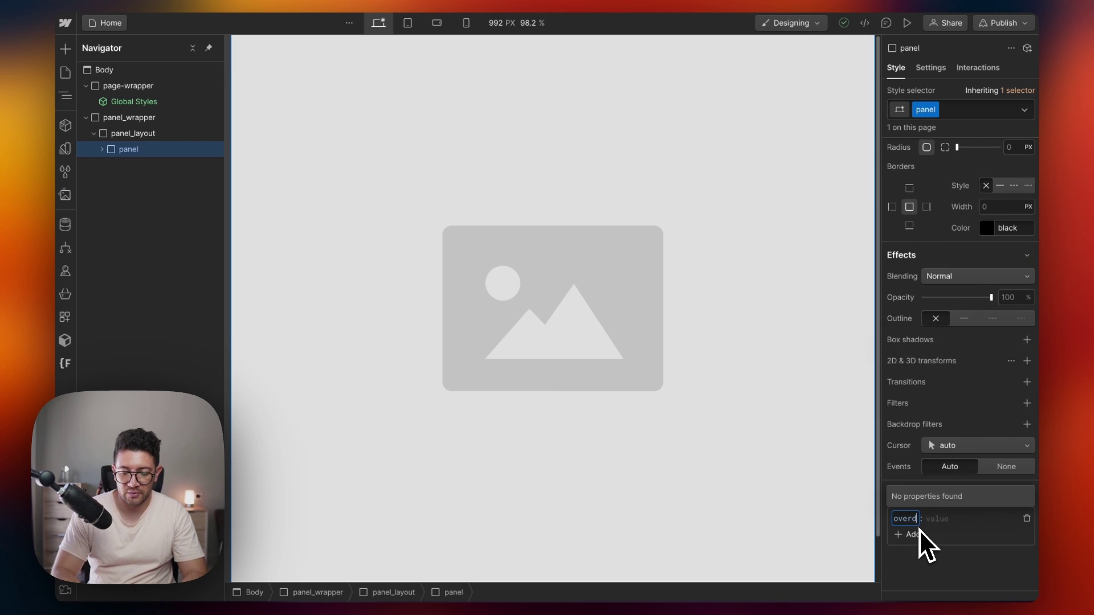
{"action": "key", "text": "BackSpace"}
{"action": "key", "text": "Return"}
{"action": "type", "text": "clo"}
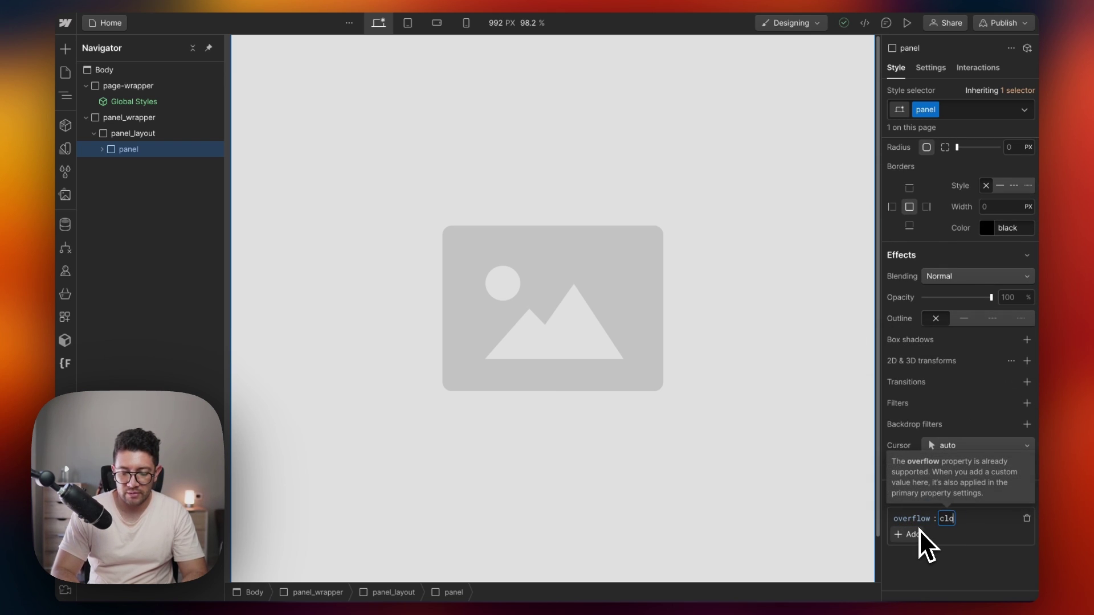
{"action": "type", "text": "p"}
{"action": "key", "text": "BackSpace"}
{"action": "key", "text": "BackSpace"}
{"action": "type", "text": "ip"}
{"action": "key", "text": "Return"}
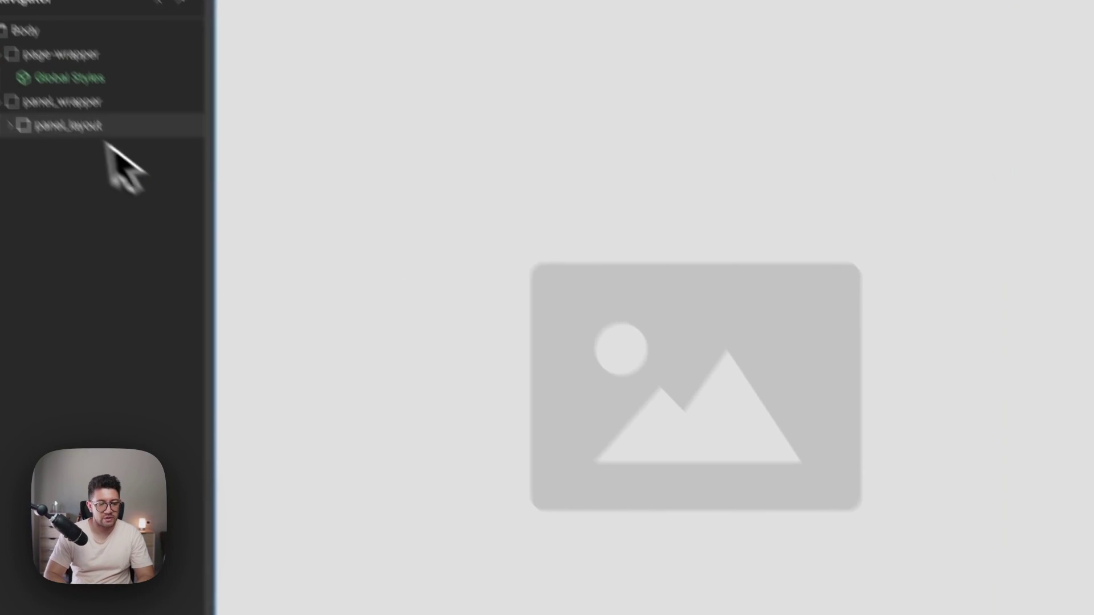
Step: Duplicate the panel block together with its image to get five panels inside panel_layout, and collapse the first one
{"action": "left_click", "coordinate": [64, 187]}
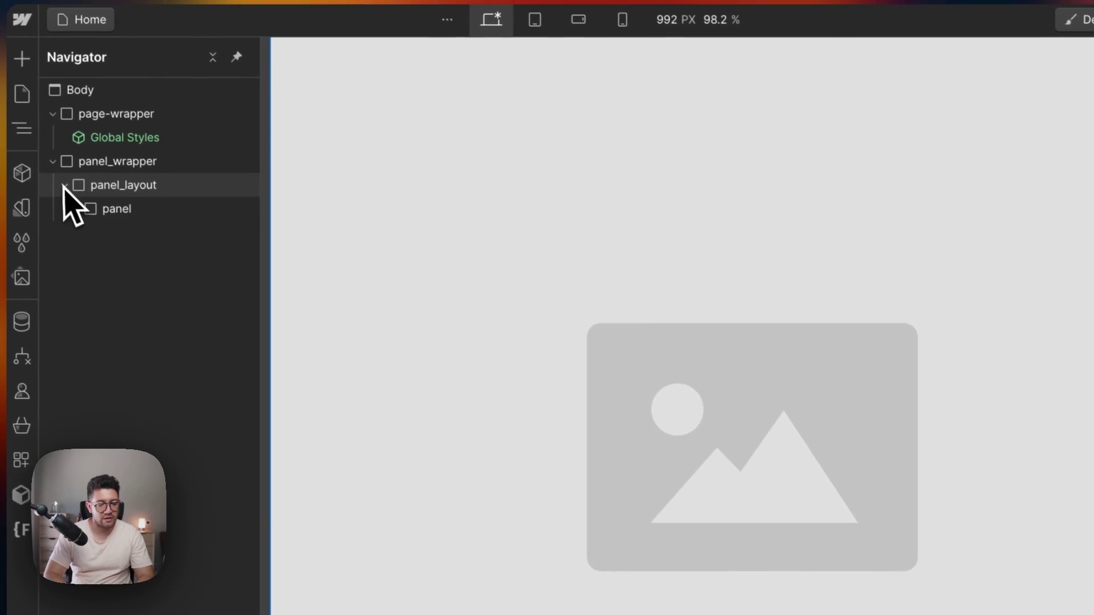
{"action": "left_click", "coordinate": [99, 211]}
{"action": "left_click", "coordinate": [124, 238]}
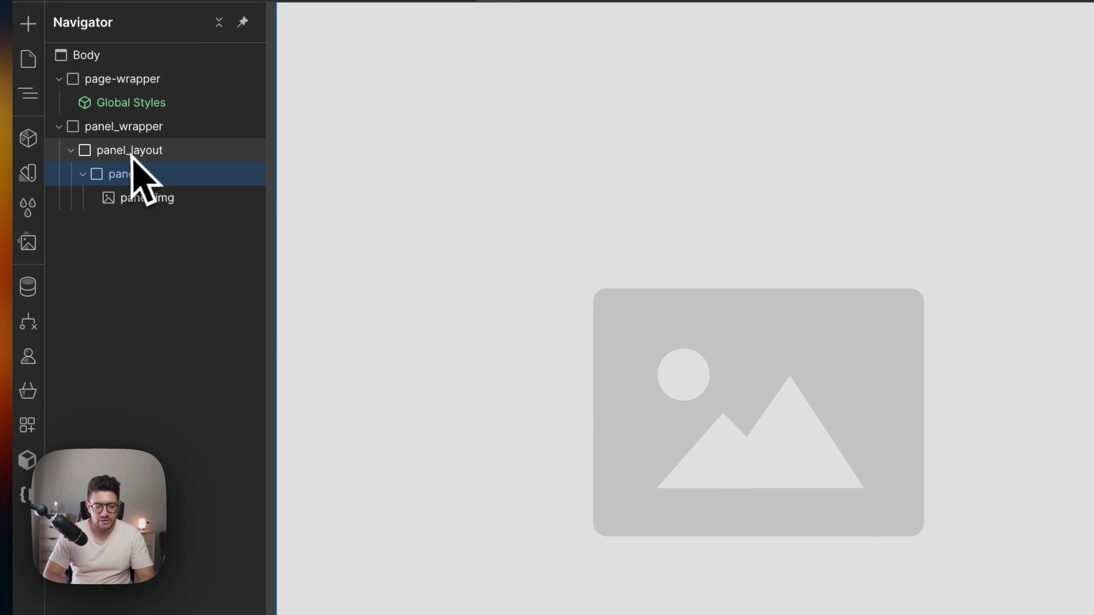
{"action": "key", "text": "ctrl+d"}
{"action": "key", "text": "ctrl+d"}
{"action": "key", "text": "ctrl+d"}
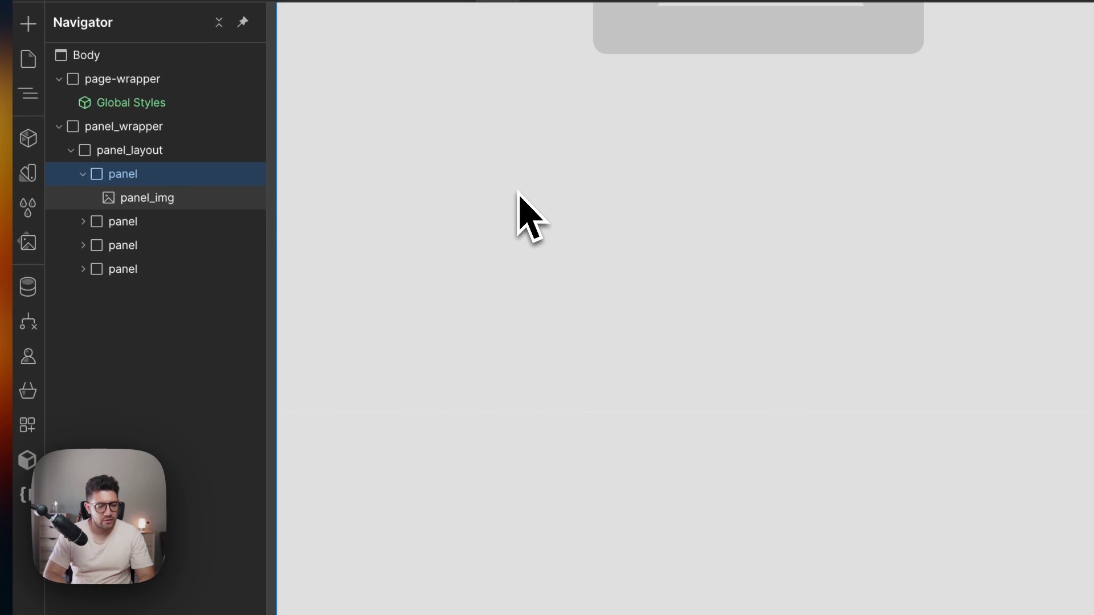
{"action": "left_click", "coordinate": [83, 174]}
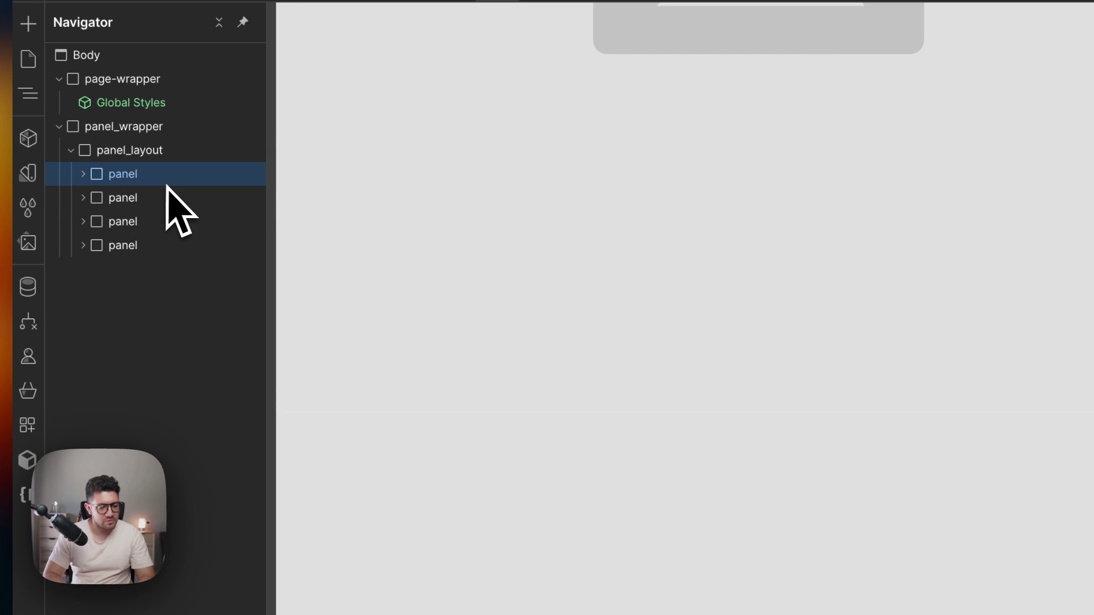
Step: Set the panel_layout display to Flex in the horizontal direction, aligned left on X and center on Y
{"action": "left_click", "coordinate": [150, 151]}
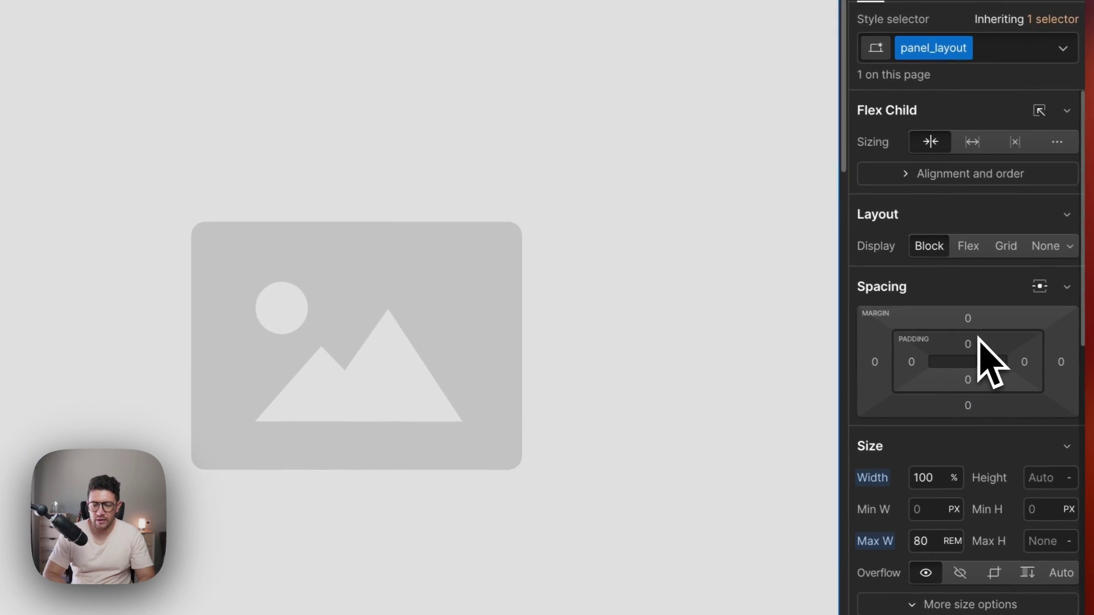
{"action": "left_click", "coordinate": [965, 245]}
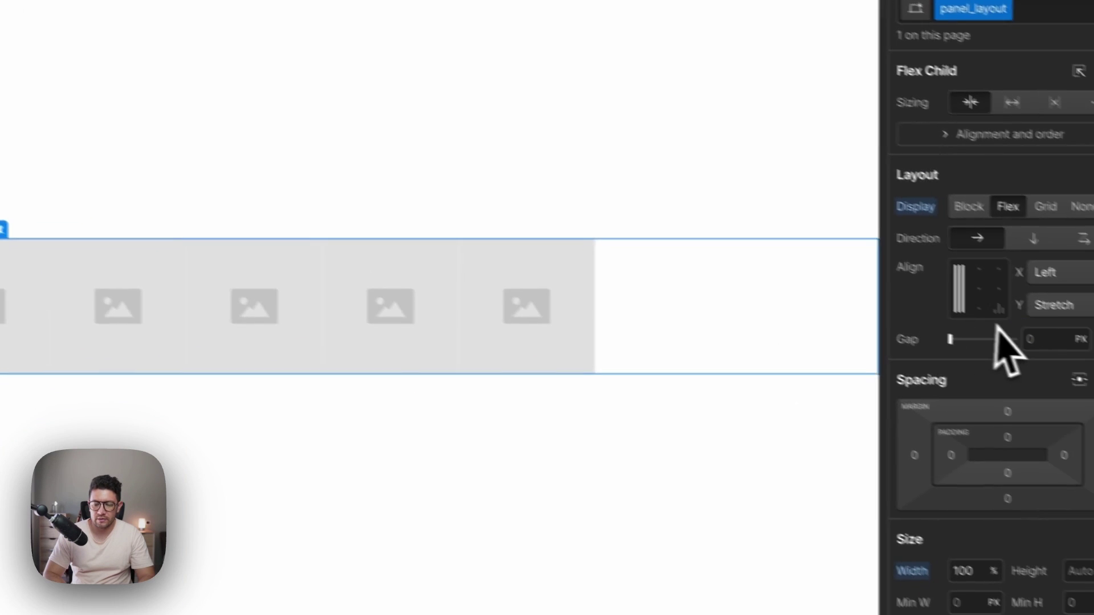
{"action": "left_click", "coordinate": [961, 289]}
Step: Set the width of the panel class to 100% and collapse the first panel in the element tree
{"action": "left_click", "coordinate": [281, 359]}
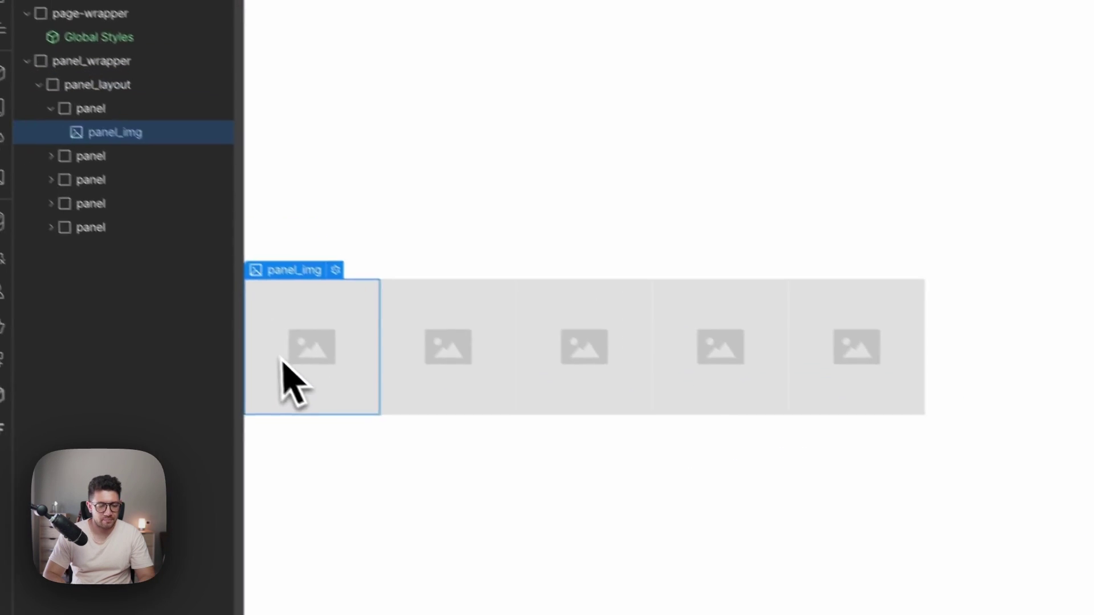
{"action": "left_click", "coordinate": [111, 108]}
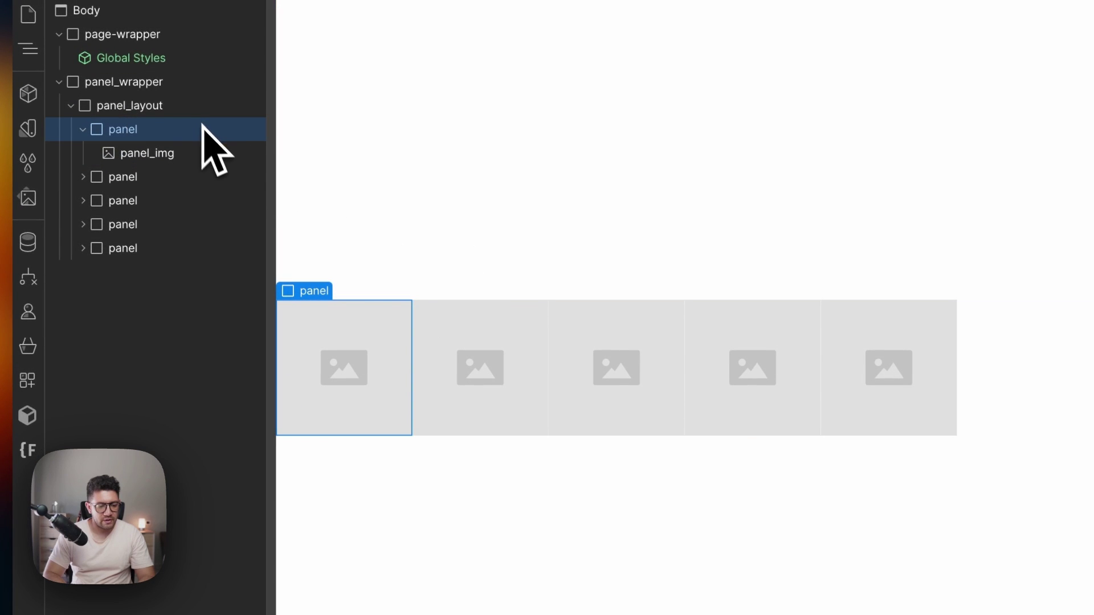
{"action": "left_click", "coordinate": [142, 111]}
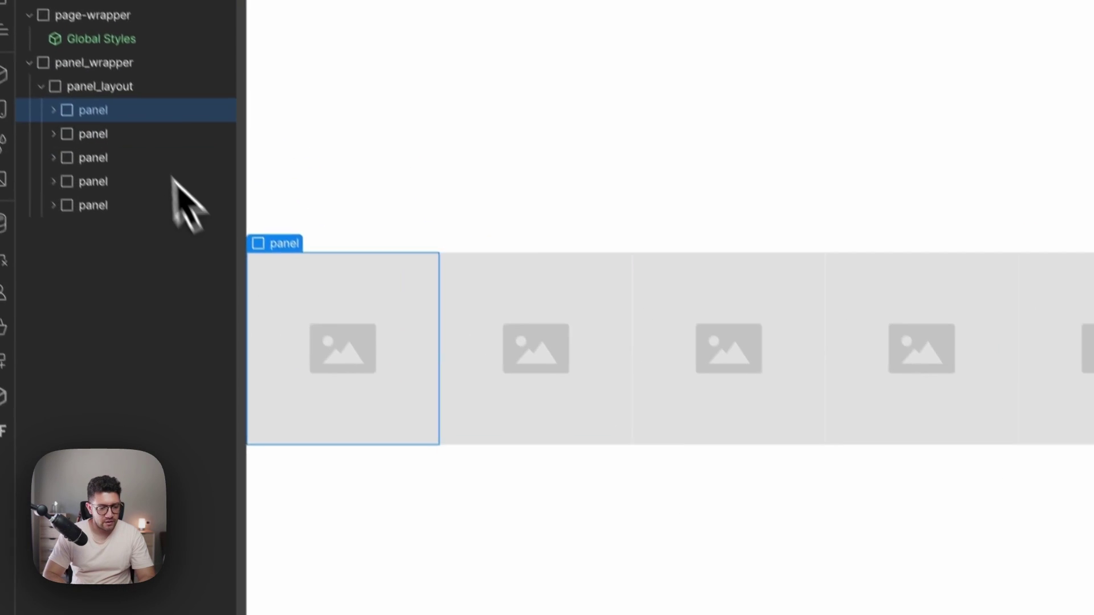
Step: Set the gap between the panels in panel_layout to 1.25 rem
{"action": "left_click", "coordinate": [162, 111]}
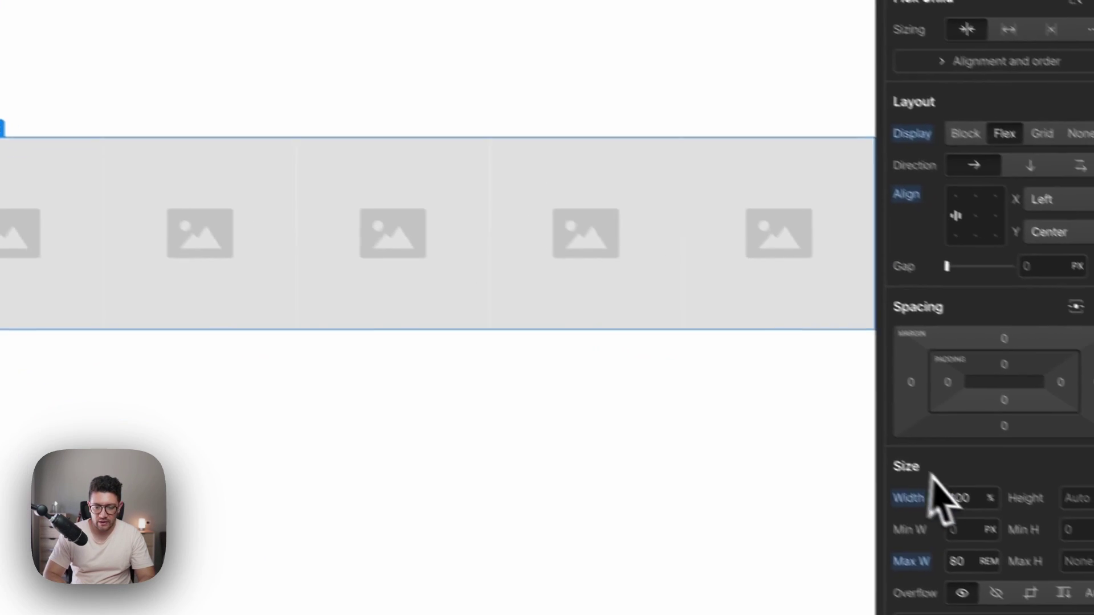
{"action": "left_click", "coordinate": [1010, 246]}
{"action": "type", "text": "1"}
{"action": "left_click", "coordinate": [1006, 281]}
{"action": "type", "text": ".25rem"}
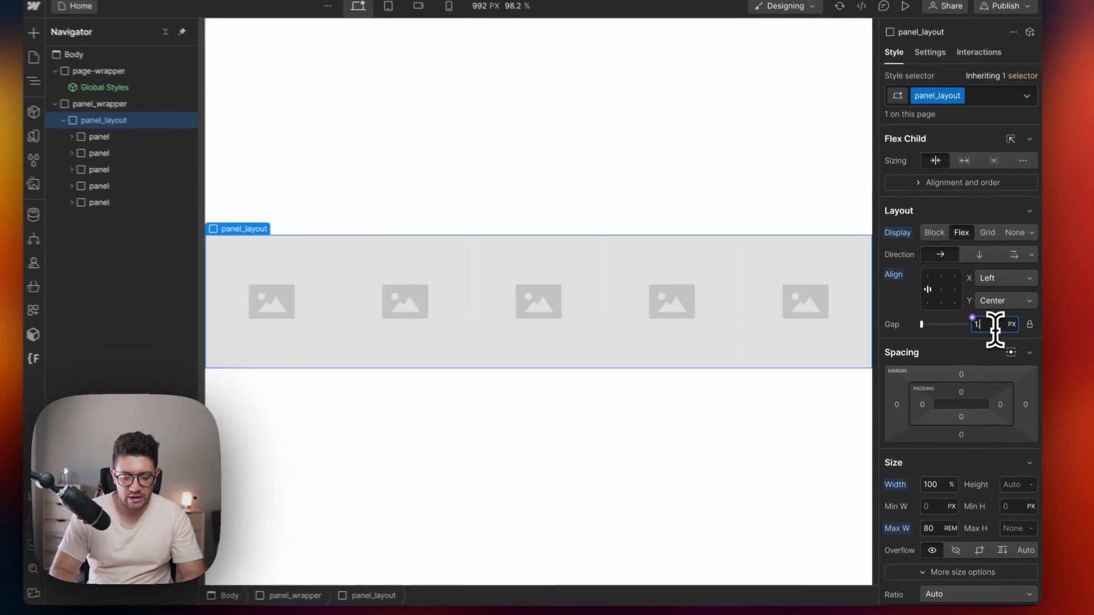
{"action": "key", "text": "Return"}
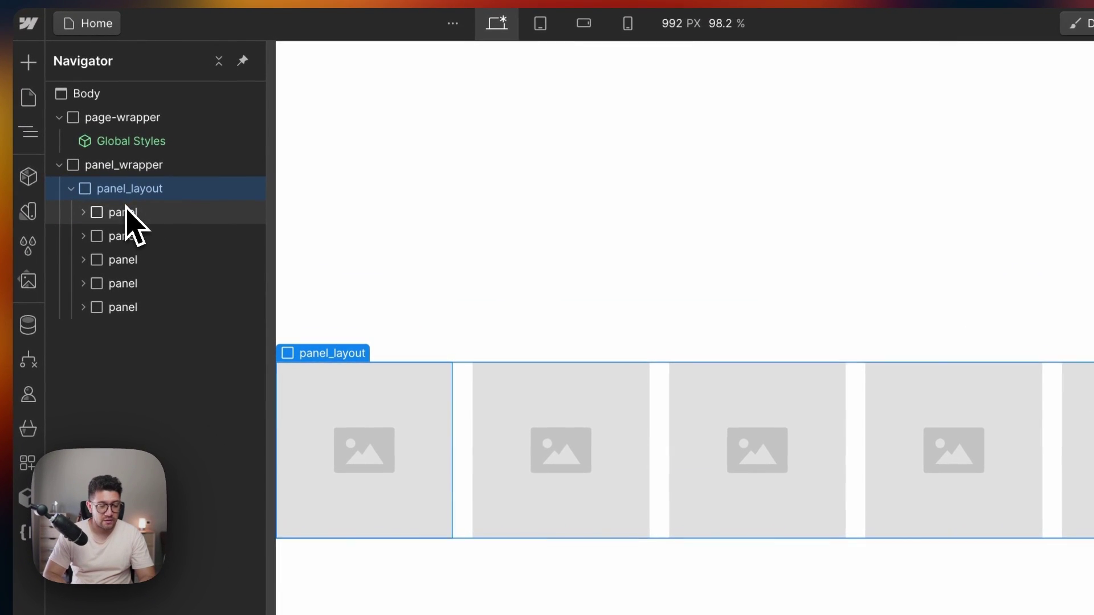
Step: Set the height of the panel class to 20 rem
{"action": "left_click", "coordinate": [128, 149]}
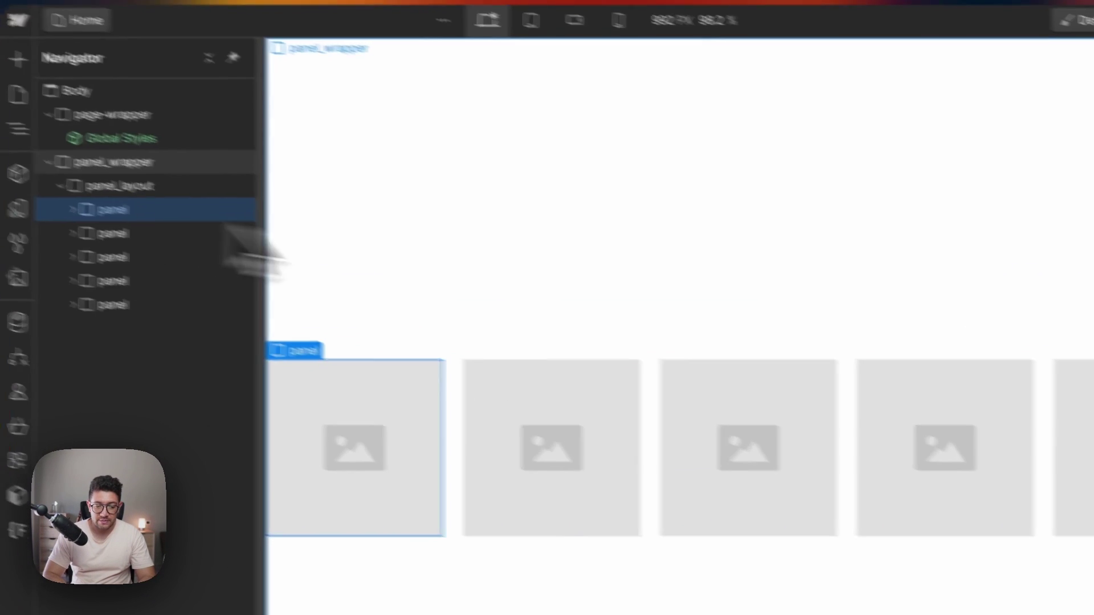
{"action": "left_click", "coordinate": [1044, 392]}
{"action": "type", "text": "20rem"}
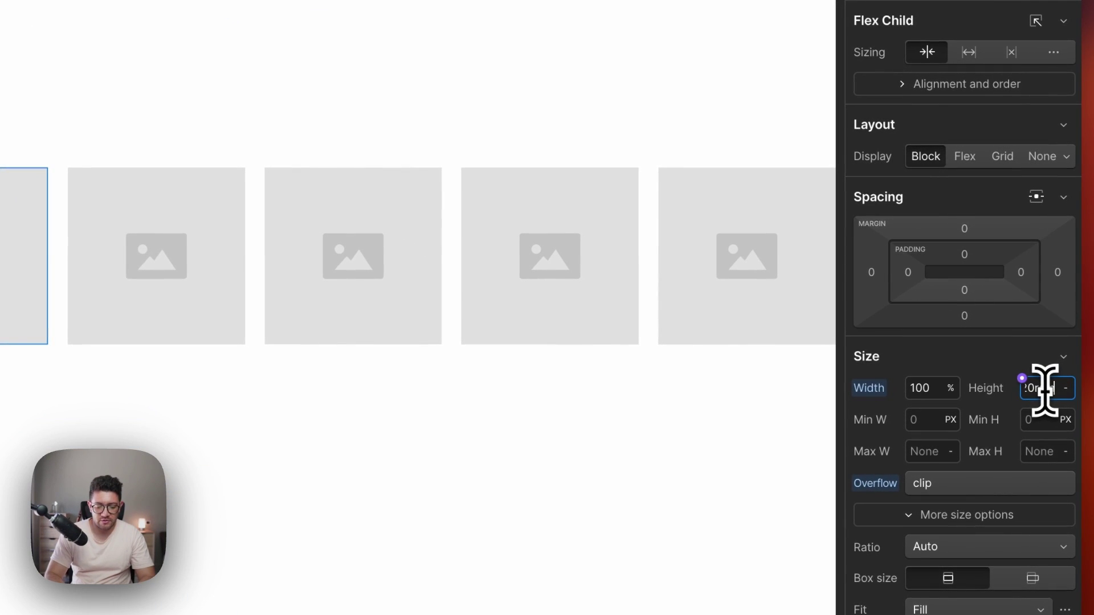
{"action": "key", "text": "Return"}
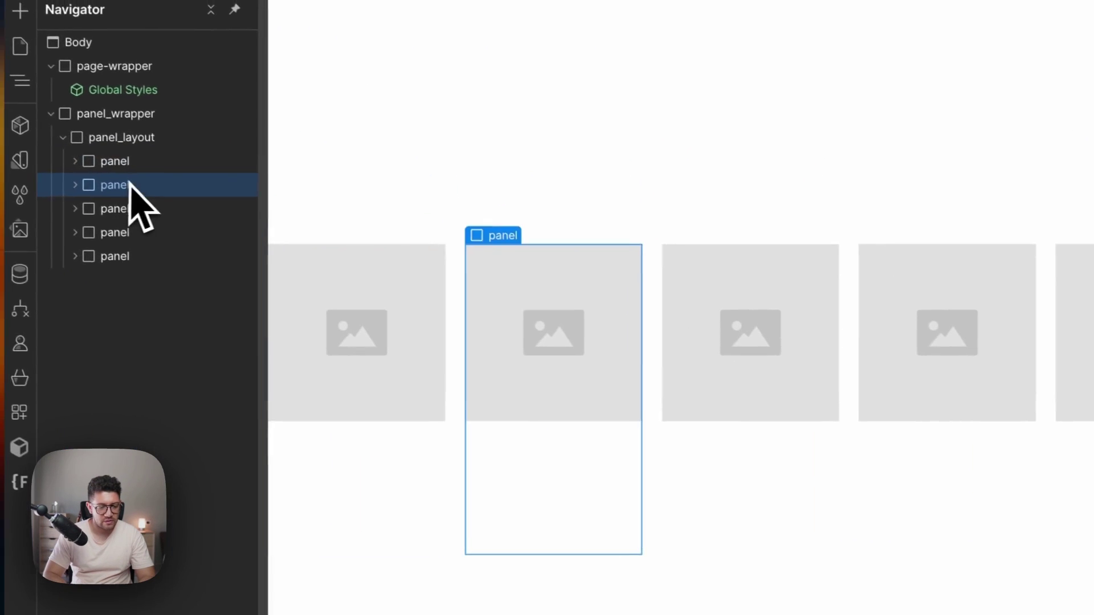
Step: Set the panel_img height to 100% so the images fill their panels
{"action": "left_click", "coordinate": [422, 362]}
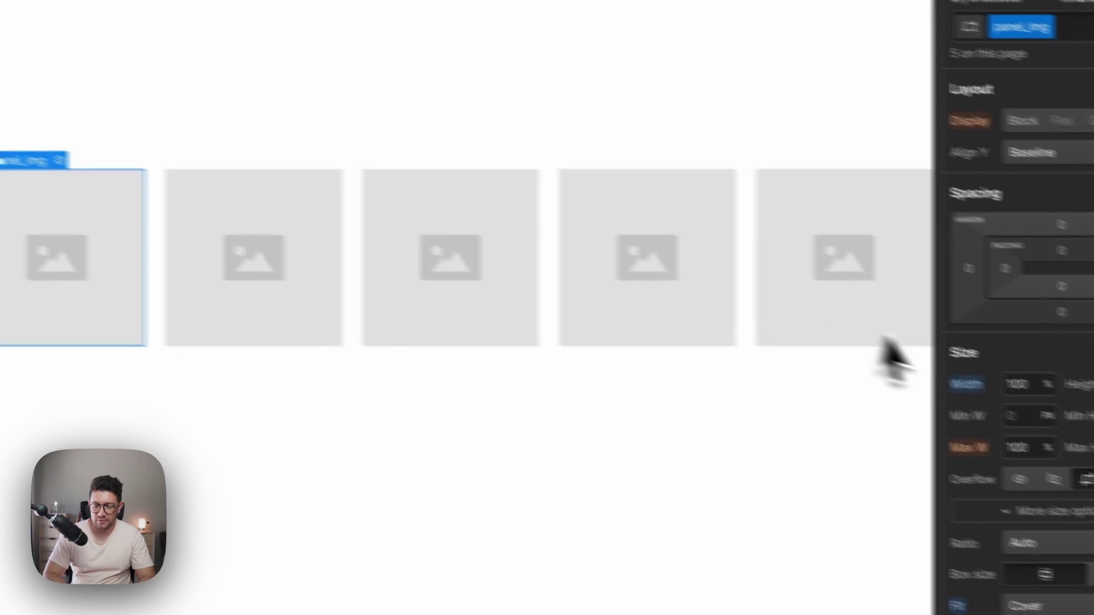
{"action": "left_click", "coordinate": [1032, 361]}
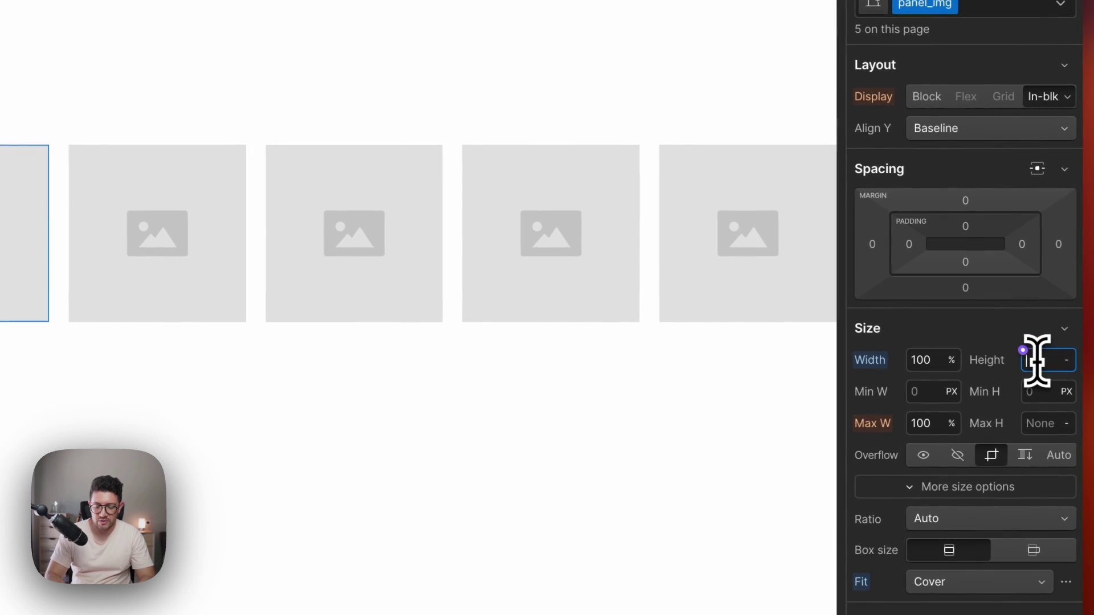
{"action": "type", "text": "100%"}
{"action": "key", "text": "Return"}
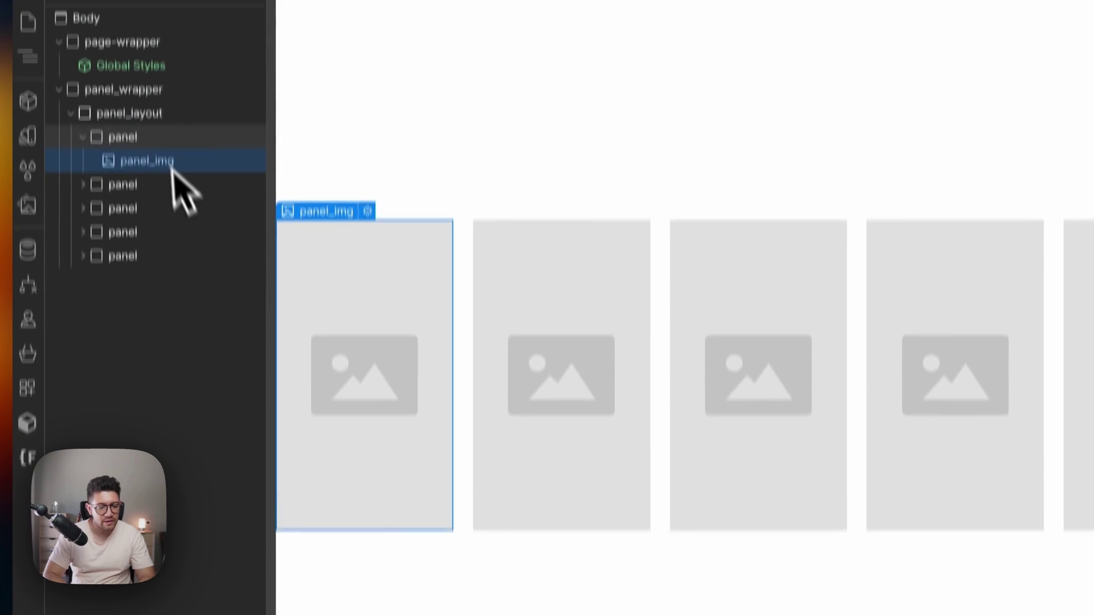
Step: Round the corners of the panel class with a border radius
{"action": "left_click", "coordinate": [145, 112]}
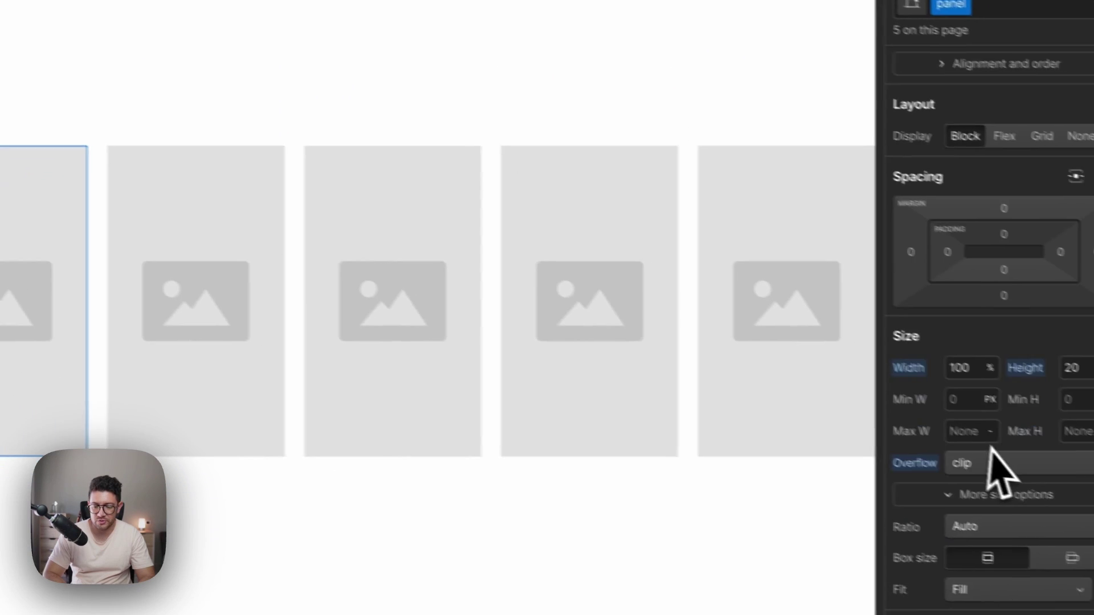
{"action": "scroll", "coordinate": [989, 456], "scroll_direction": "down", "scroll_amount": 15}
{"action": "scroll", "coordinate": [984, 459], "scroll_direction": "down", "scroll_amount": 1}
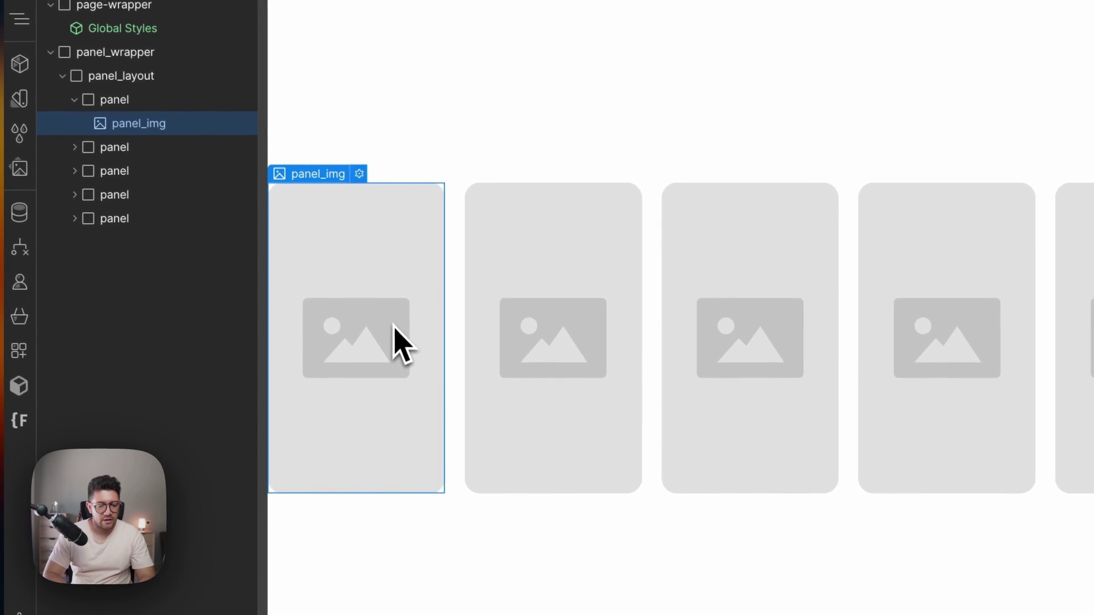
Step: Replace the first placeholder with the blue-sofa living room photo and the second with the beige bedroom photo
{"action": "double_click", "coordinate": [401, 342]}
{"action": "left_click", "coordinate": [447, 335]}
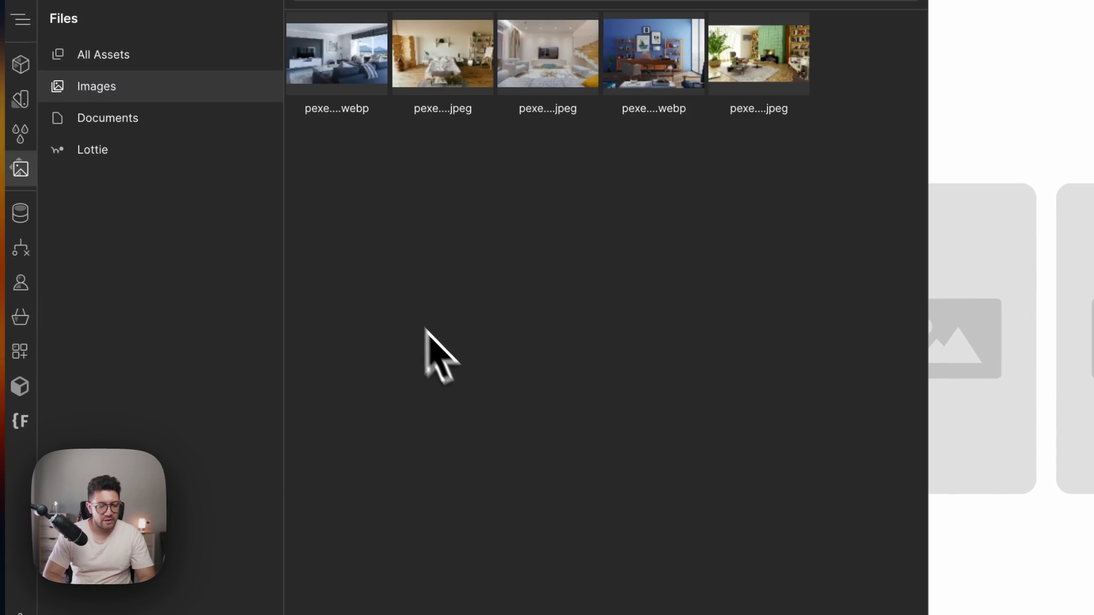
{"action": "left_click", "coordinate": [325, 62]}
{"action": "left_click", "coordinate": [456, 436]}
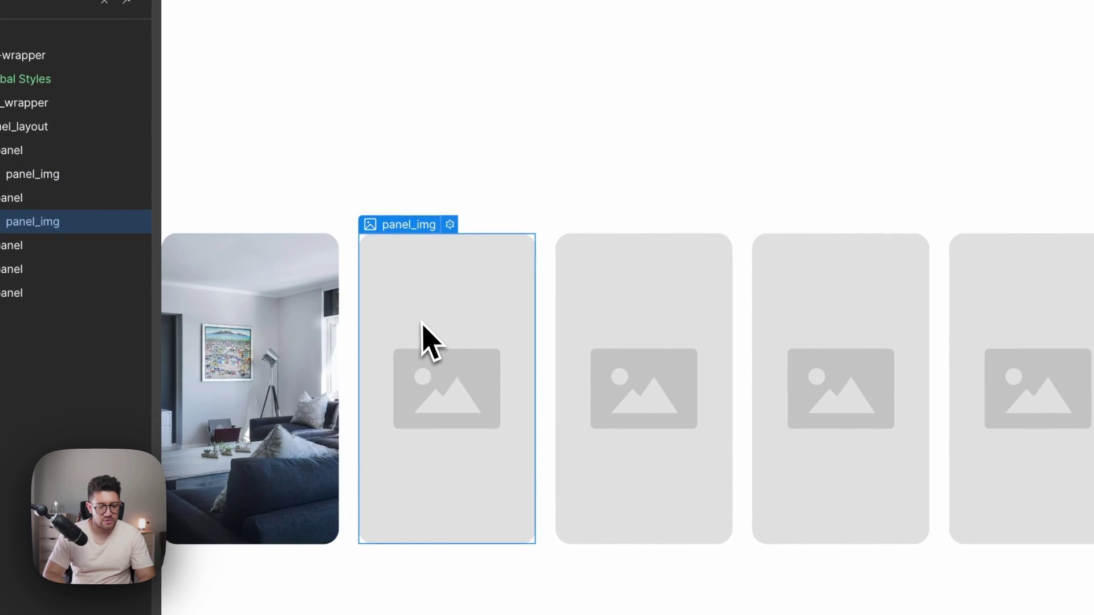
{"action": "double_click", "coordinate": [442, 336]}
{"action": "left_click", "coordinate": [444, 381]}
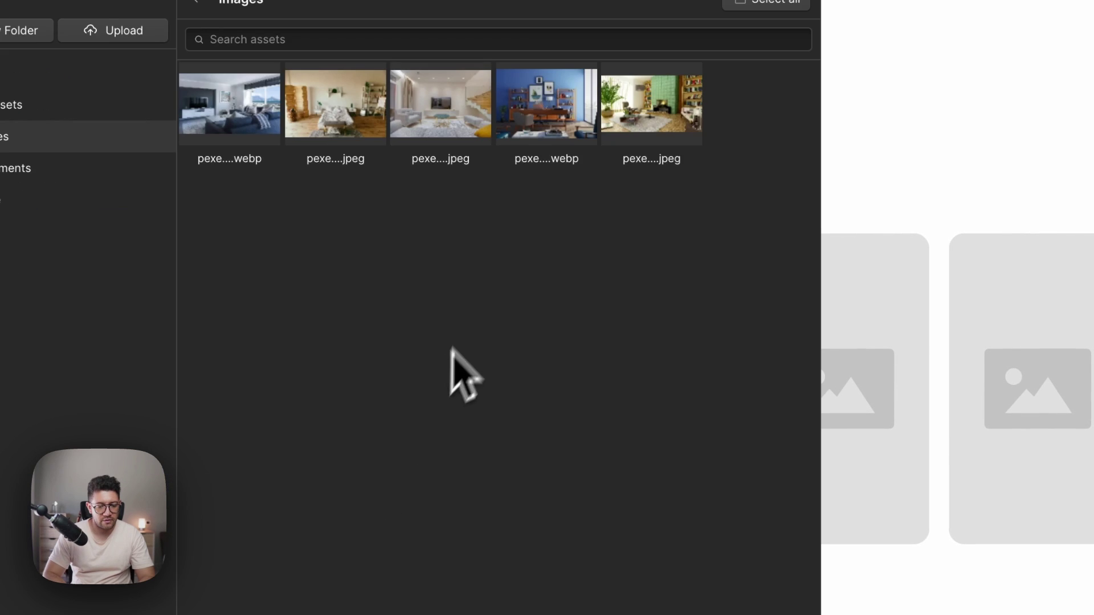
{"action": "left_click", "coordinate": [356, 114]}
Step: Replace the third placeholder with the blue home office photo and the fourth with the white TV room photo
{"action": "double_click", "coordinate": [706, 425]}
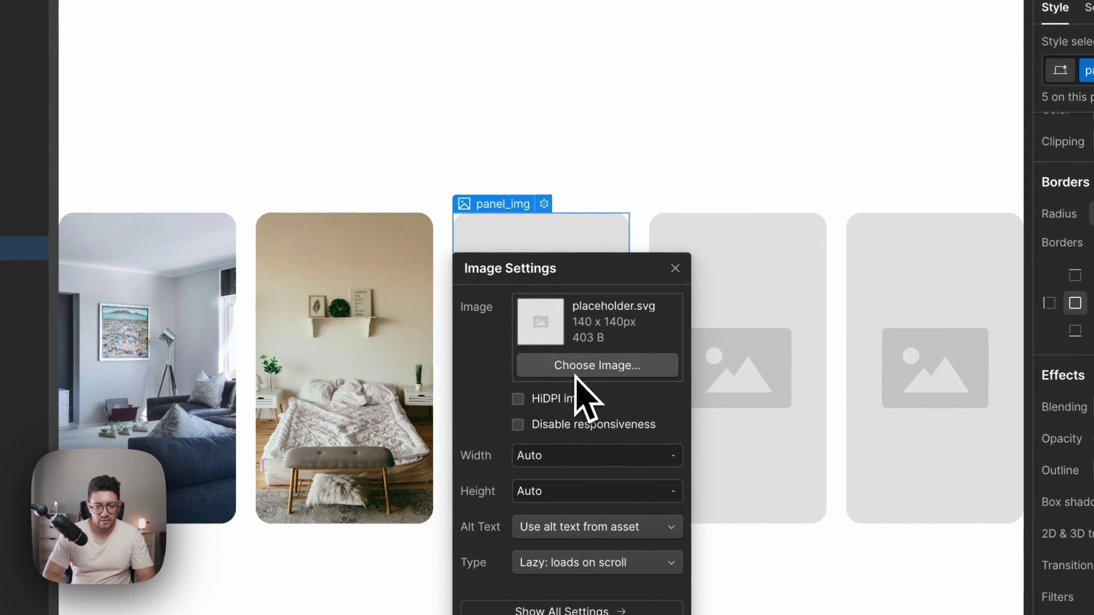
{"action": "left_click", "coordinate": [576, 376]}
{"action": "left_click", "coordinate": [427, 102]}
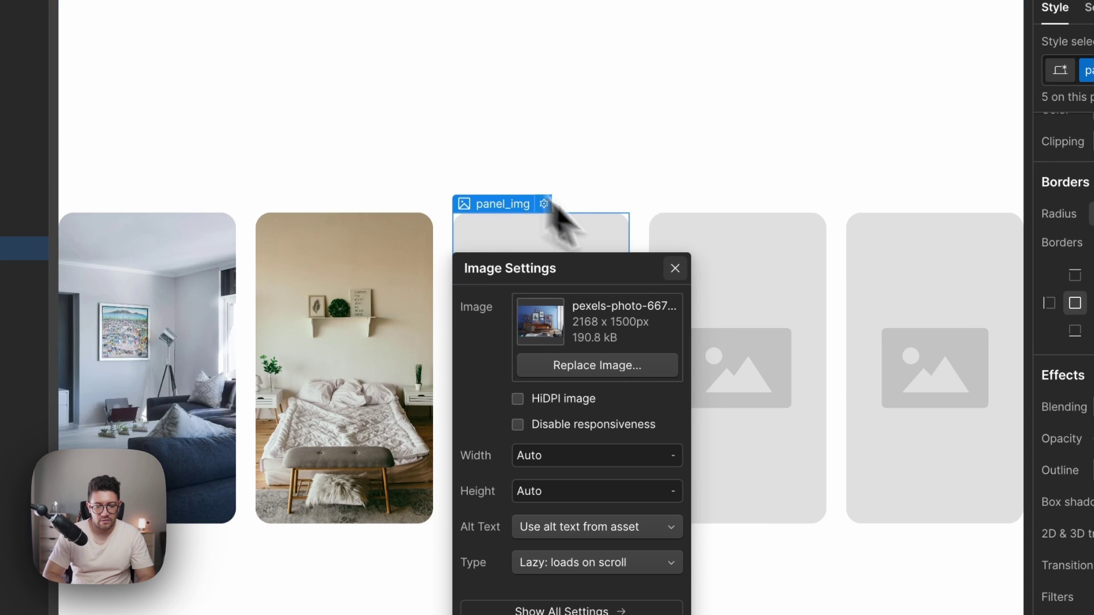
{"action": "double_click", "coordinate": [707, 296]}
{"action": "left_click", "coordinate": [773, 365]}
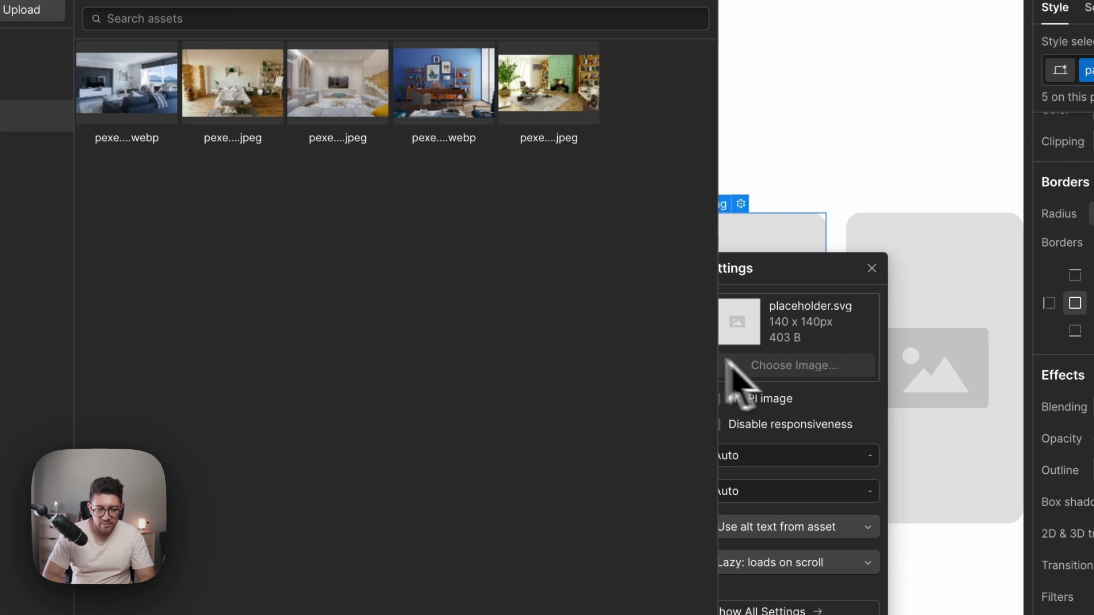
{"action": "left_click", "coordinate": [361, 100]}
{"action": "left_click", "coordinate": [803, 143]}
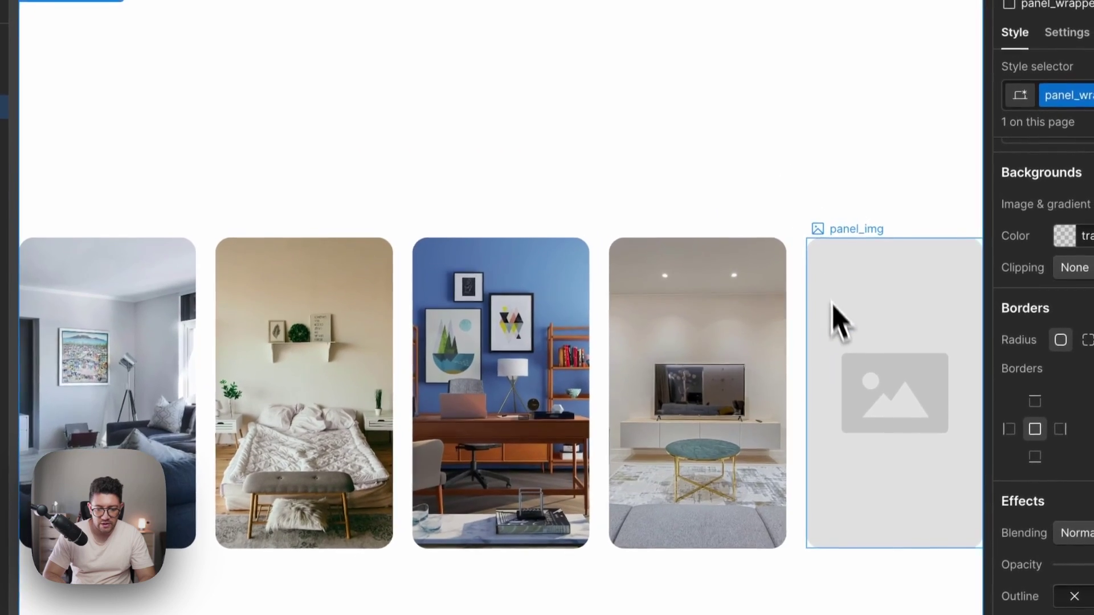
Step: Replace the fifth placeholder with the photo of the room with the green wall and bookshelf
{"action": "double_click", "coordinate": [837, 322]}
{"action": "left_click", "coordinate": [820, 394]}
{"action": "left_click", "coordinate": [547, 148]}
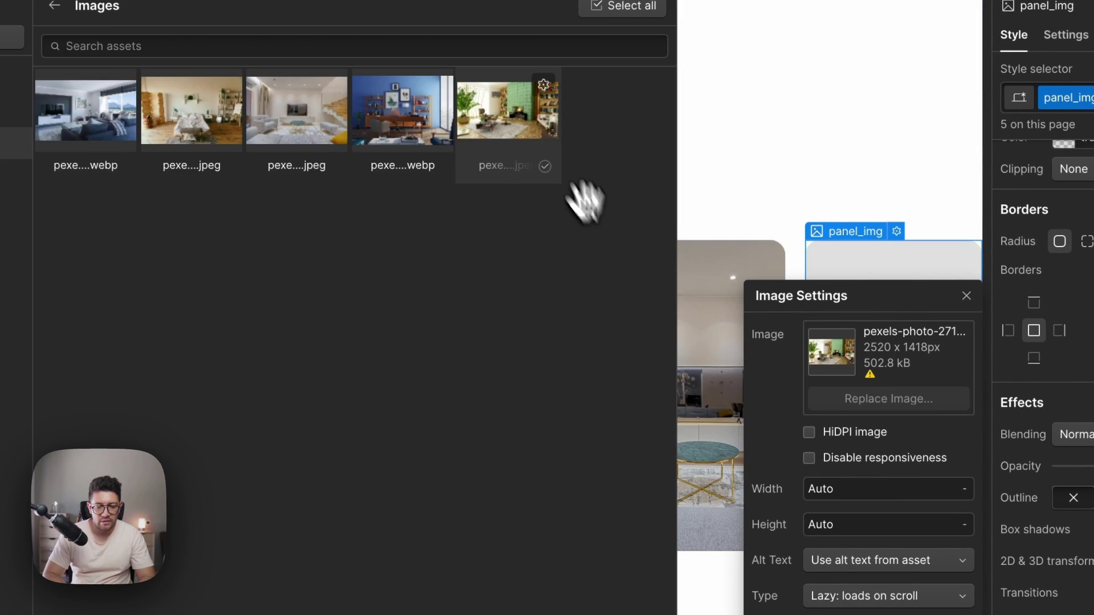
{"action": "left_click", "coordinate": [719, 150]}
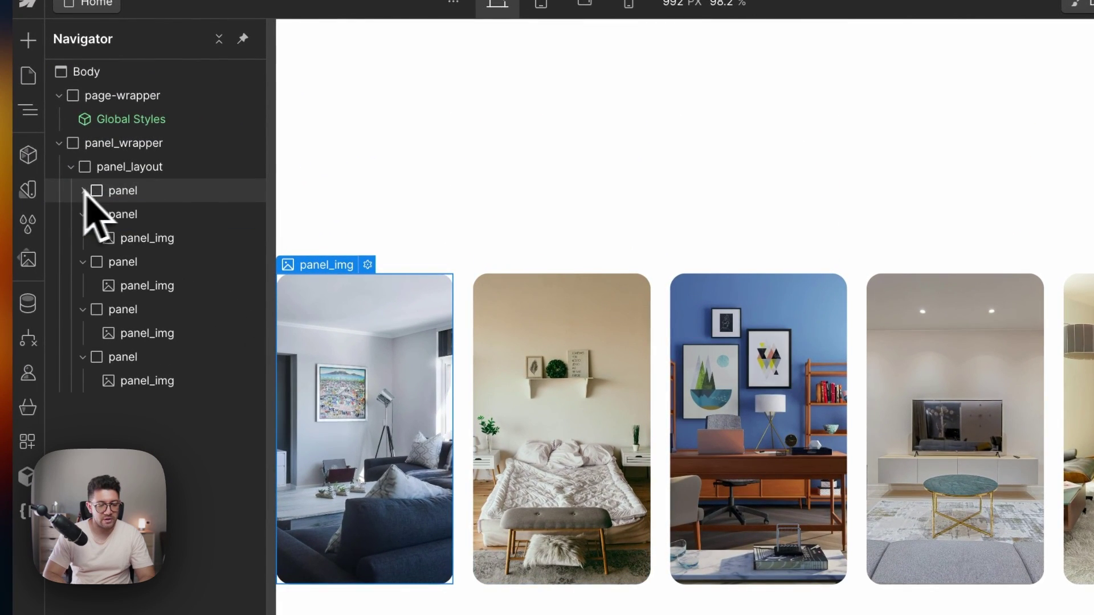
Step: Collapse the remaining expanded panel blocks in the element tree
{"action": "left_click", "coordinate": [83, 215]}
{"action": "left_click", "coordinate": [83, 239]}
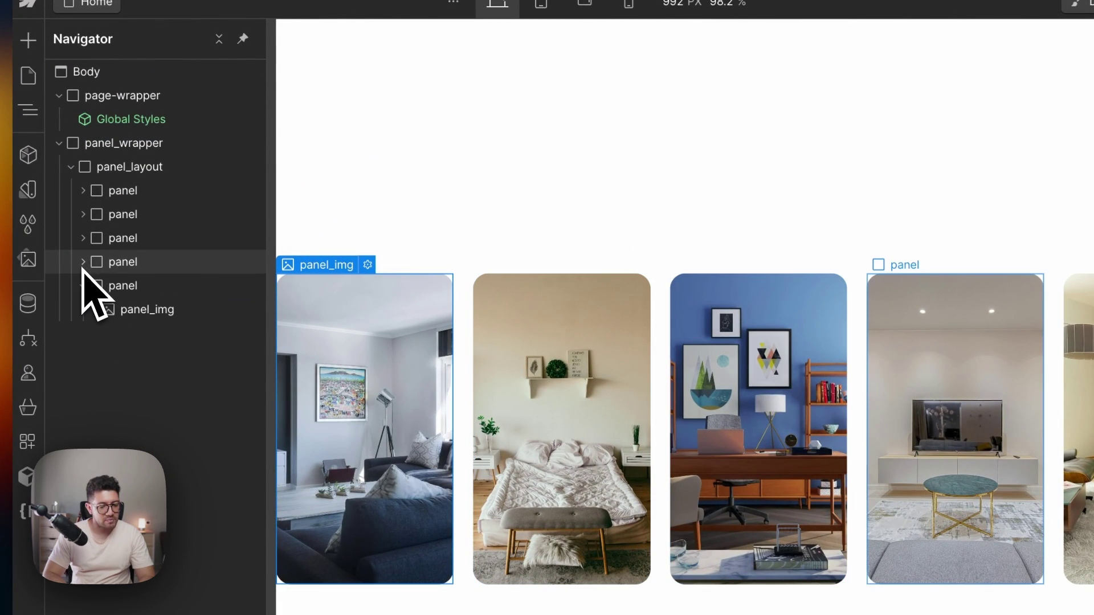
{"action": "left_click", "coordinate": [83, 286]}
{"action": "left_click", "coordinate": [162, 199]}
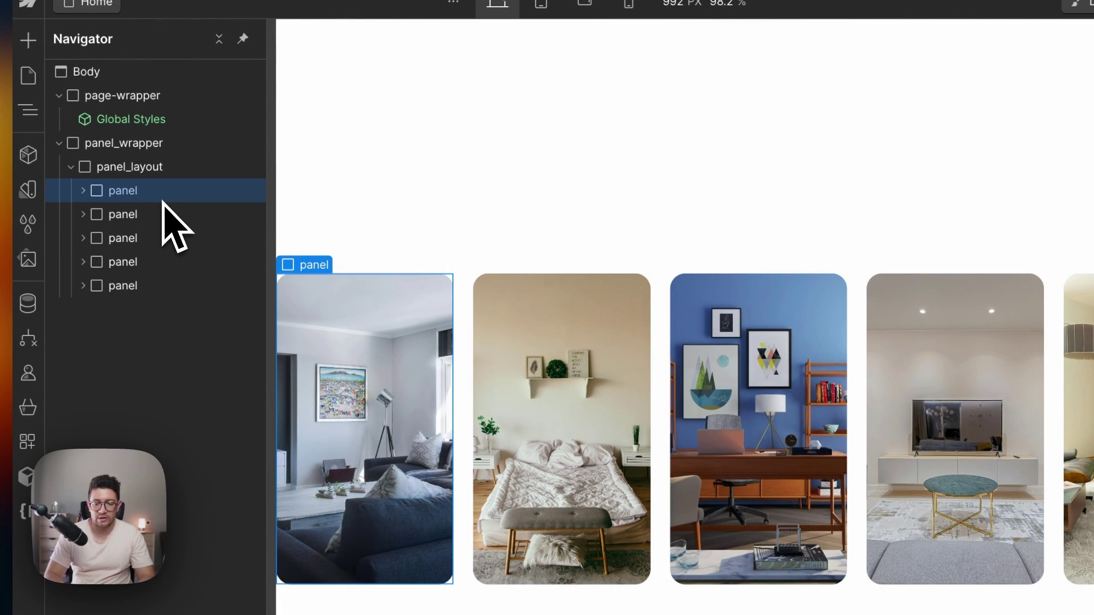
{"action": "left_click", "coordinate": [147, 240]}
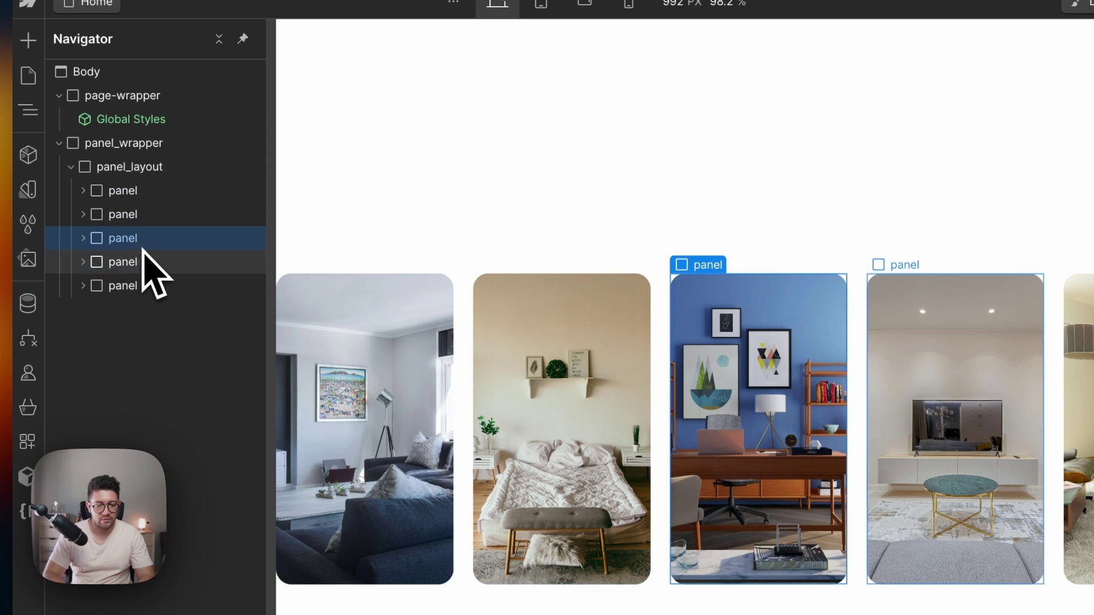
{"action": "left_click", "coordinate": [150, 263]}
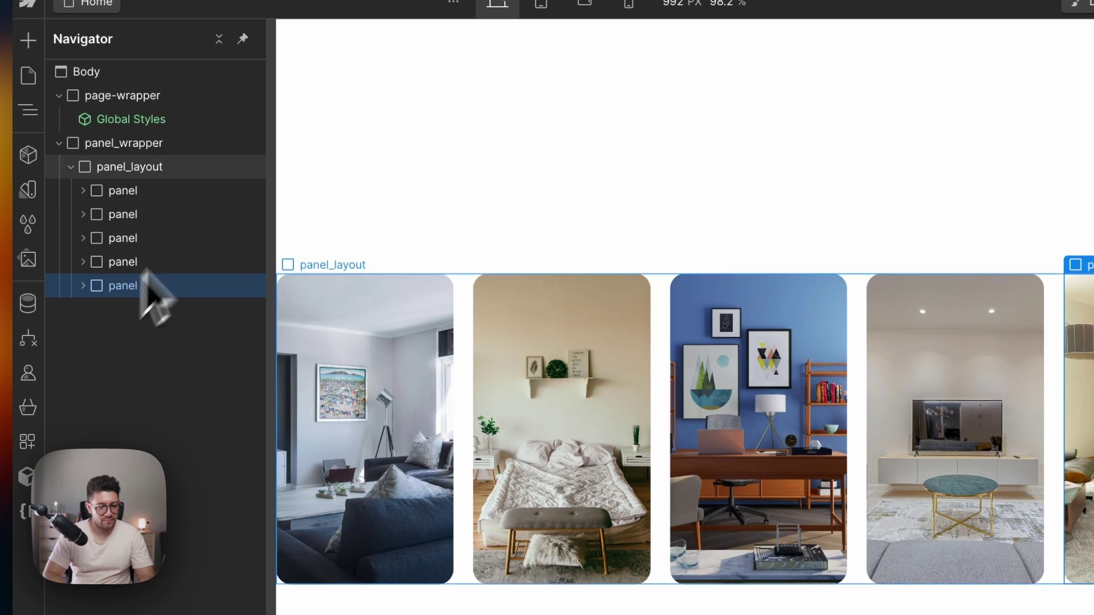
{"action": "left_click", "coordinate": [447, 135]}
Step: Add a Mouse hover element trigger to the first panel, the one with the blue sofa
{"action": "left_click", "coordinate": [300, 285]}
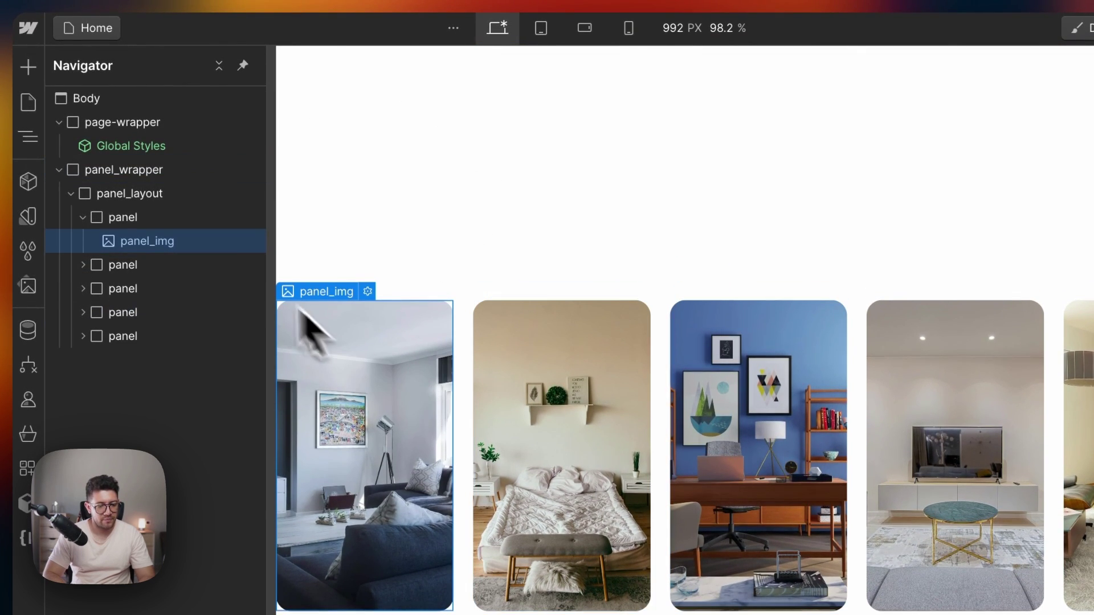
{"action": "left_click", "coordinate": [84, 220]}
{"action": "left_click", "coordinate": [1003, 98]}
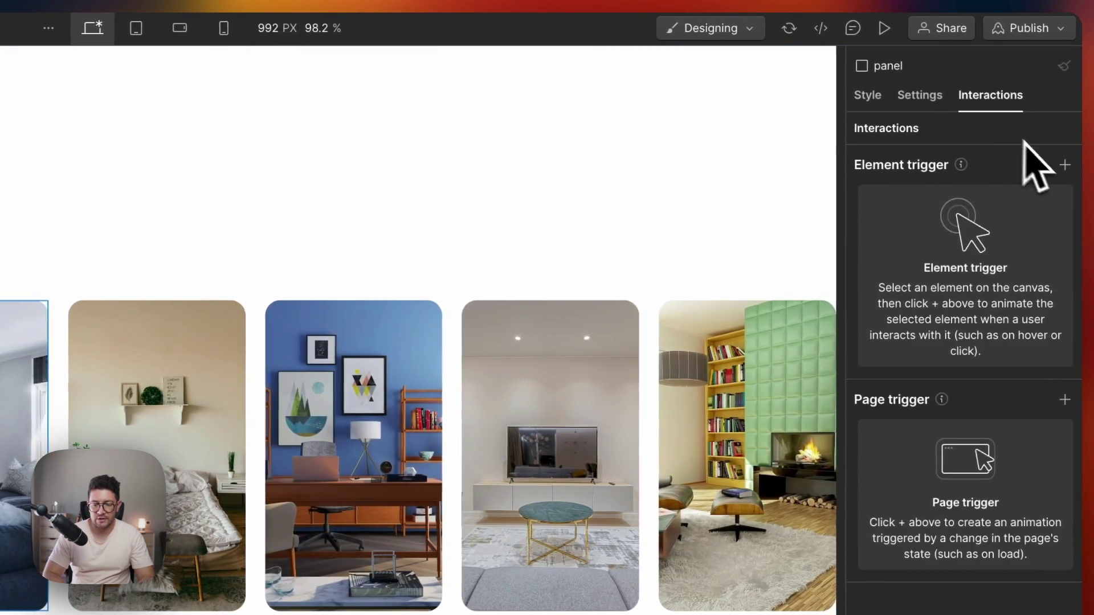
{"action": "left_click", "coordinate": [1065, 164]}
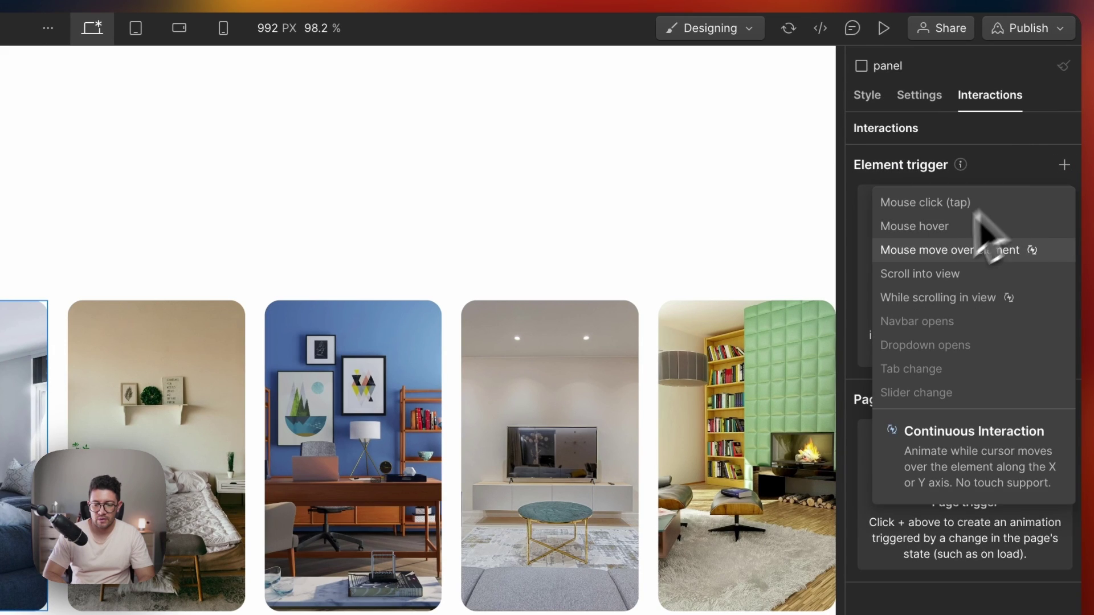
{"action": "left_click", "coordinate": [946, 235]}
{"action": "left_click", "coordinate": [912, 239]}
{"action": "left_click", "coordinate": [961, 251]}
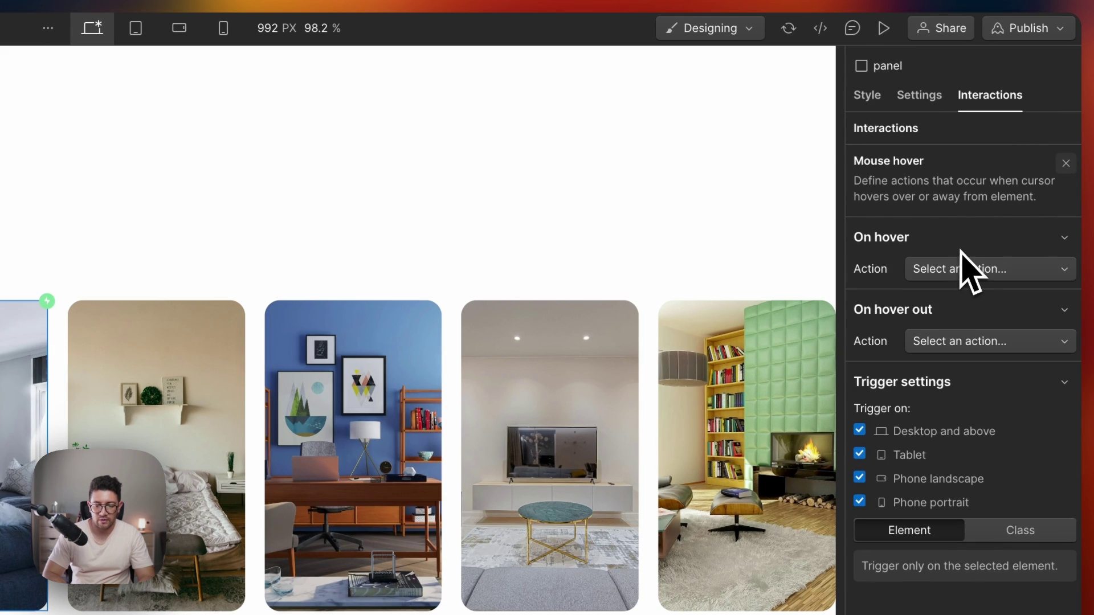
Step: Set the on-hover action to start an animation and create a timed animation named panel-accordion
{"action": "left_click", "coordinate": [967, 269]}
{"action": "left_click", "coordinate": [967, 315]}
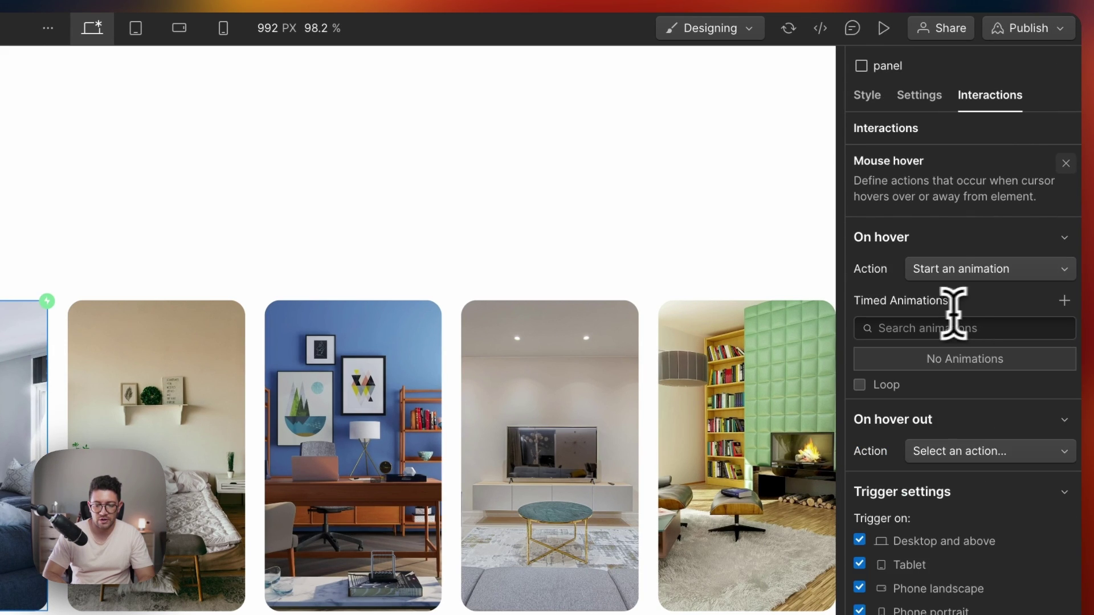
{"action": "left_click", "coordinate": [909, 338]}
{"action": "type", "text": "pan"}
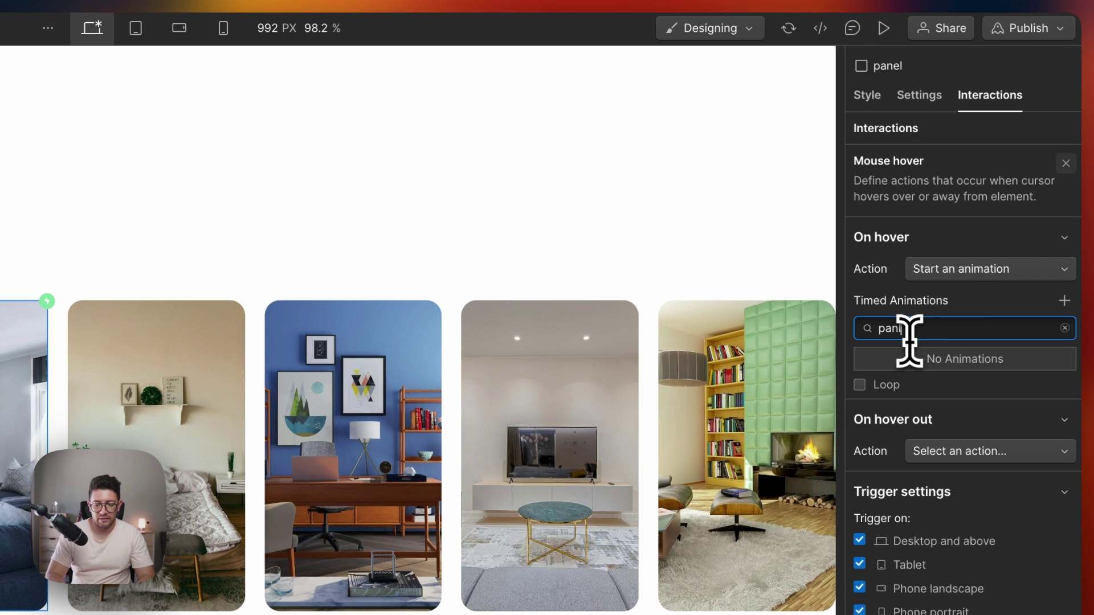
{"action": "type", "text": "el accor"}
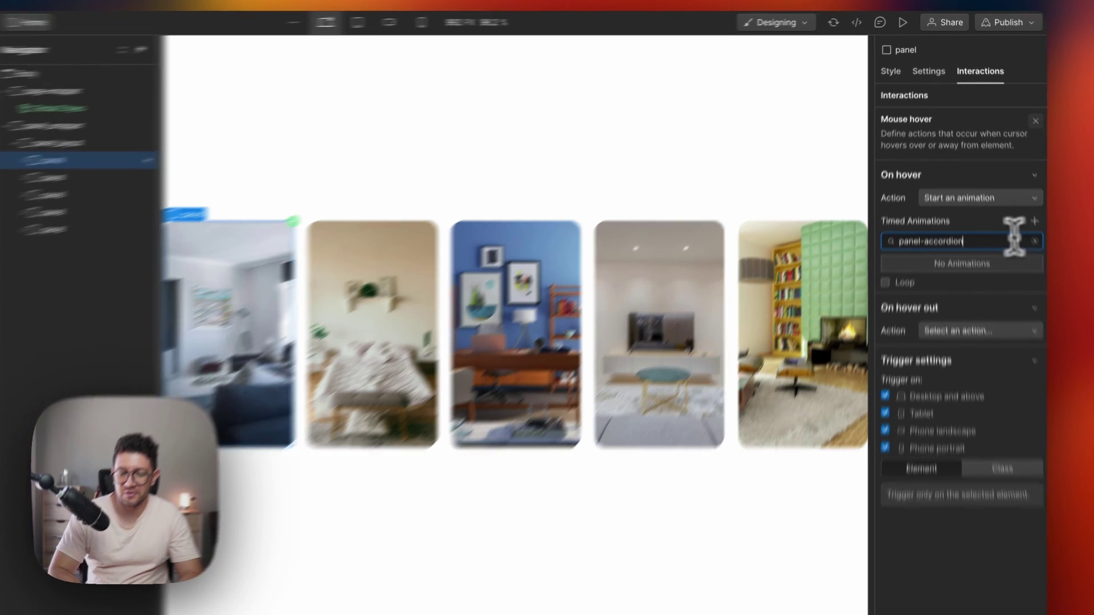
{"action": "triple_click", "coordinate": [981, 224]}
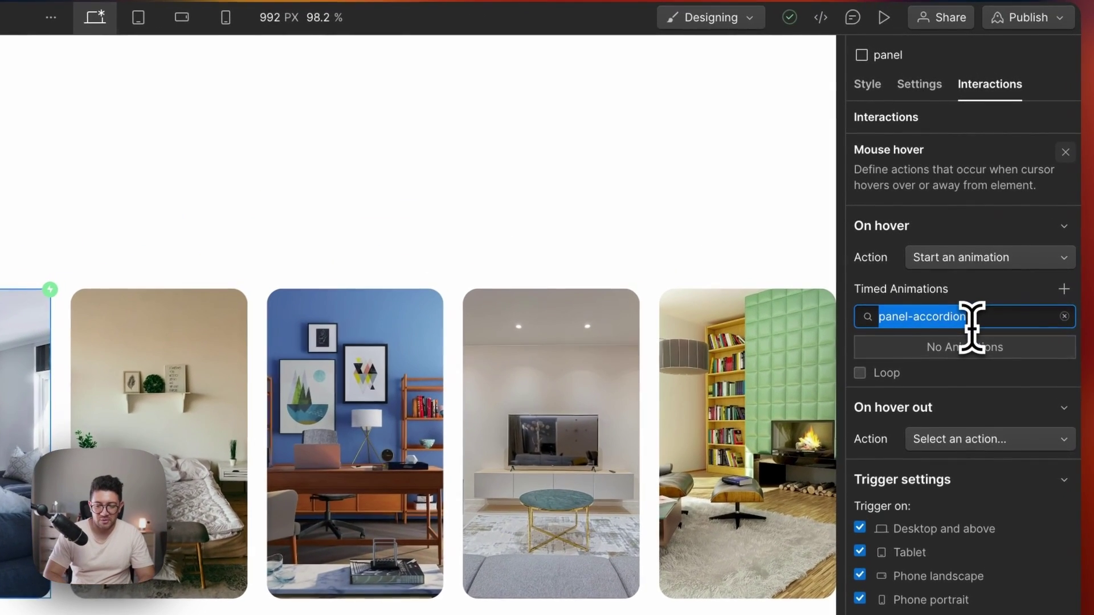
{"action": "left_click", "coordinate": [1065, 290]}
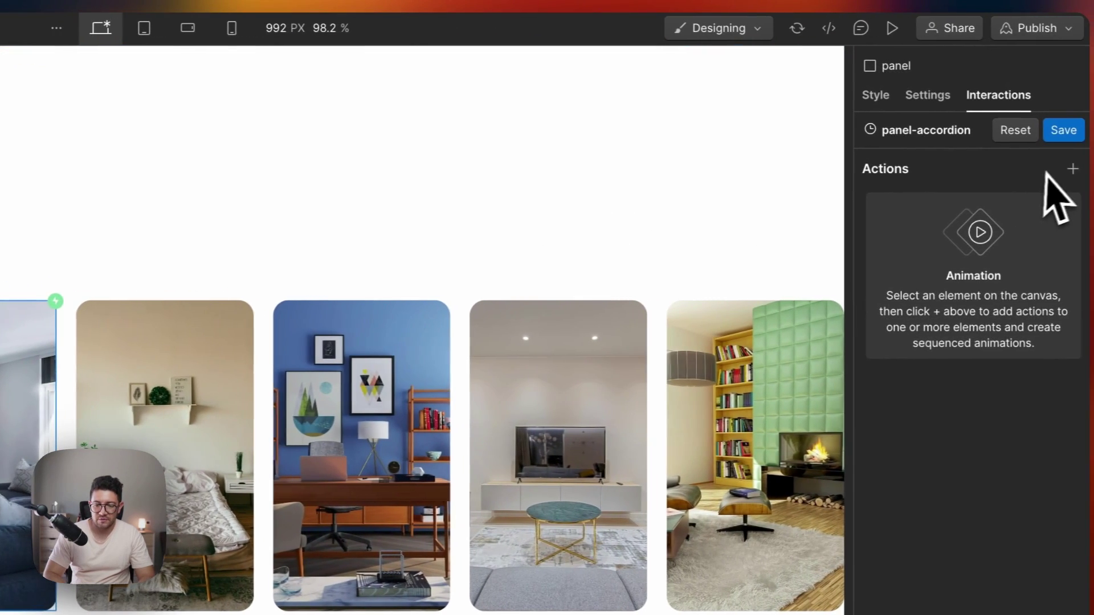
Step: Add a Size action for the first panel with a width of 80% and make it affect all elements with the panel 1 class
{"action": "left_click", "coordinate": [1066, 171]}
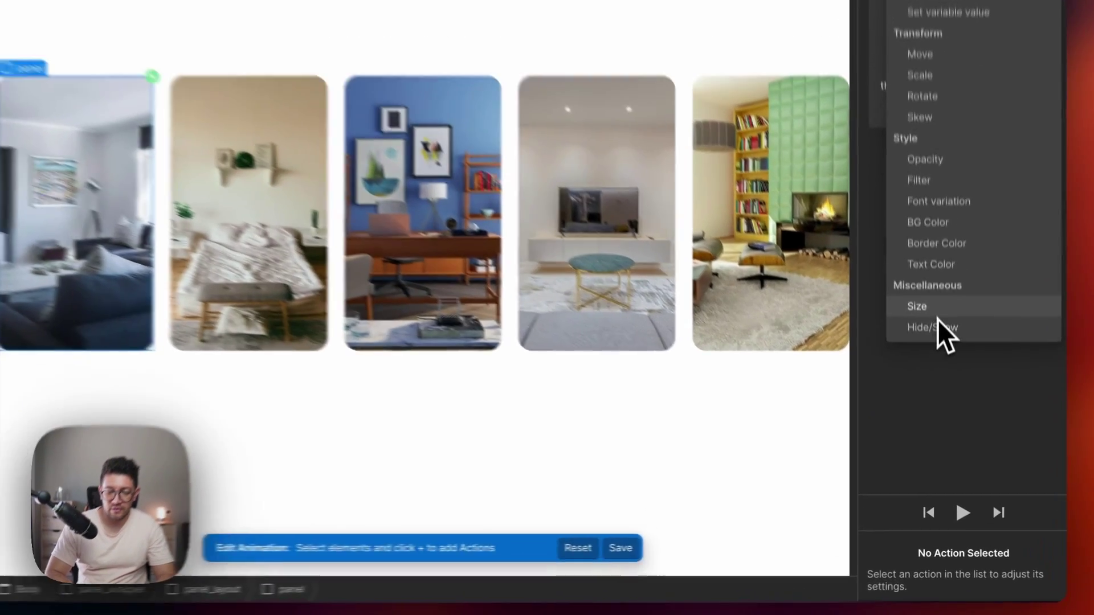
{"action": "left_click", "coordinate": [929, 379]}
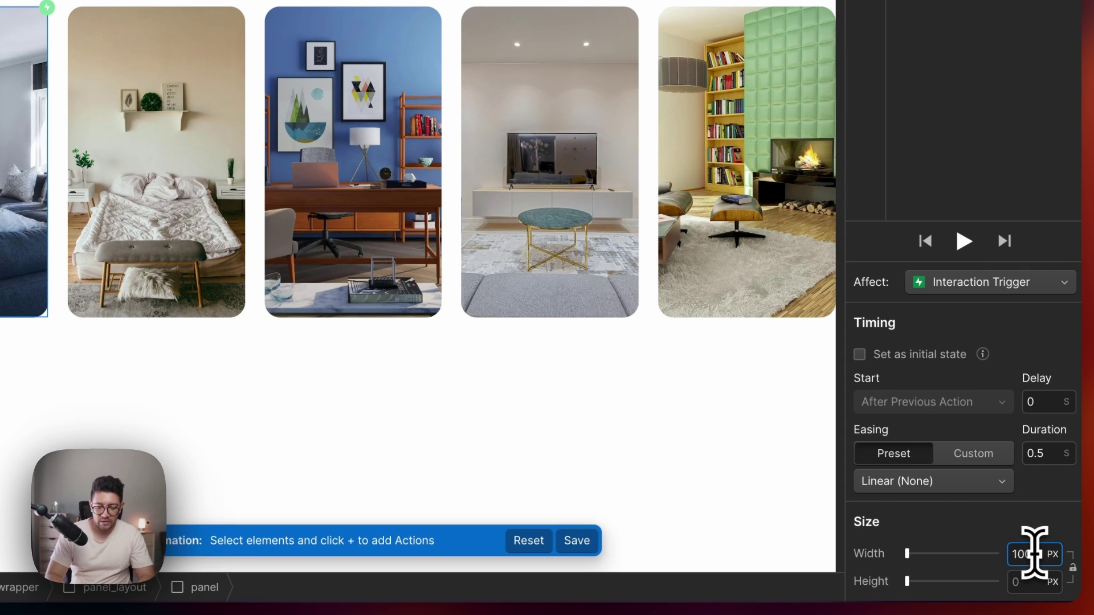
{"action": "left_click", "coordinate": [1034, 553]}
{"action": "type", "text": "100"}
{"action": "key", "text": "BackSpace"}
{"action": "key", "text": "BackSpace"}
{"action": "key", "text": "BackSpace"}
{"action": "type", "text": "80"}
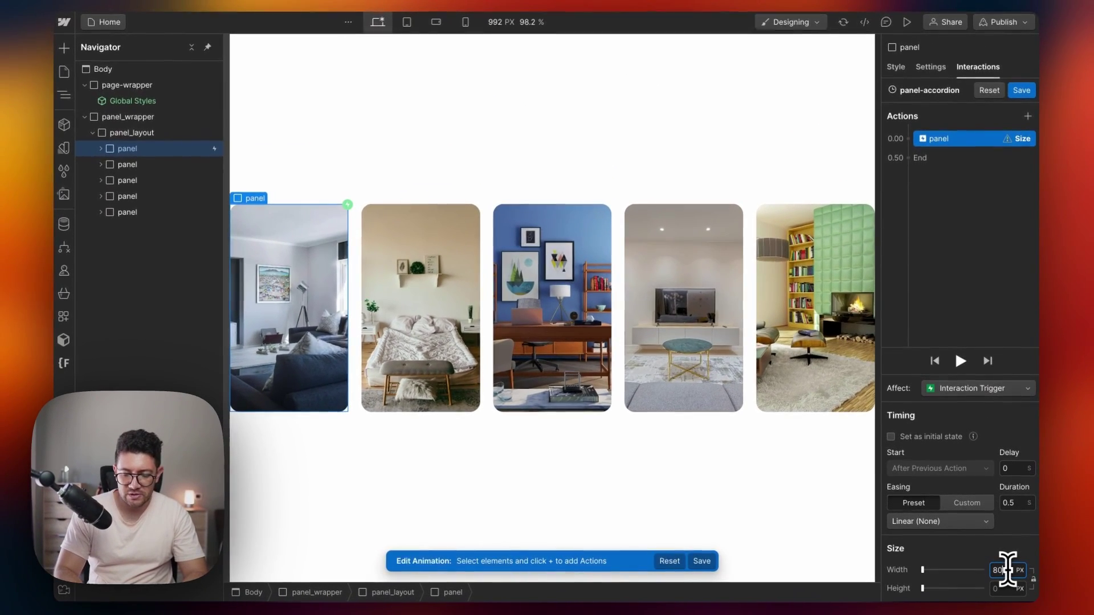
{"action": "type", "text": "%"}
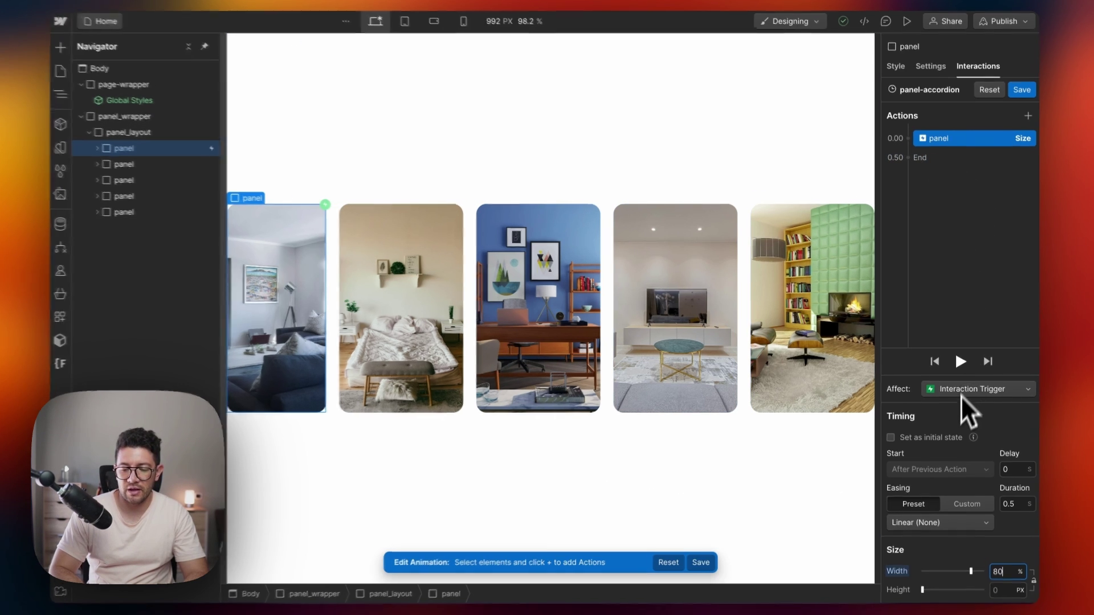
{"action": "left_click", "coordinate": [969, 389]}
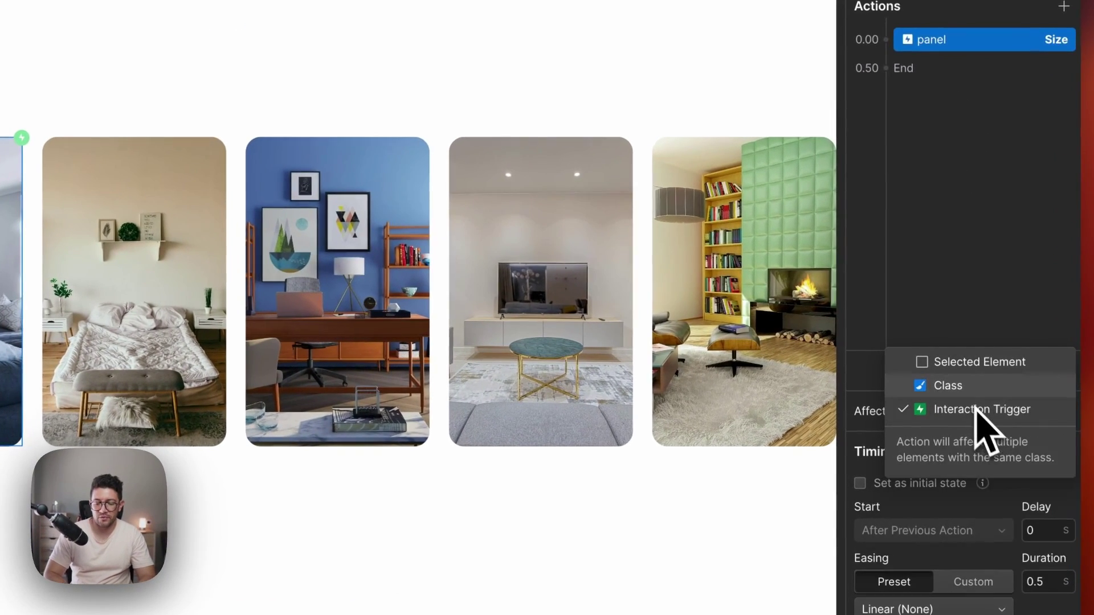
{"action": "left_click", "coordinate": [969, 393]}
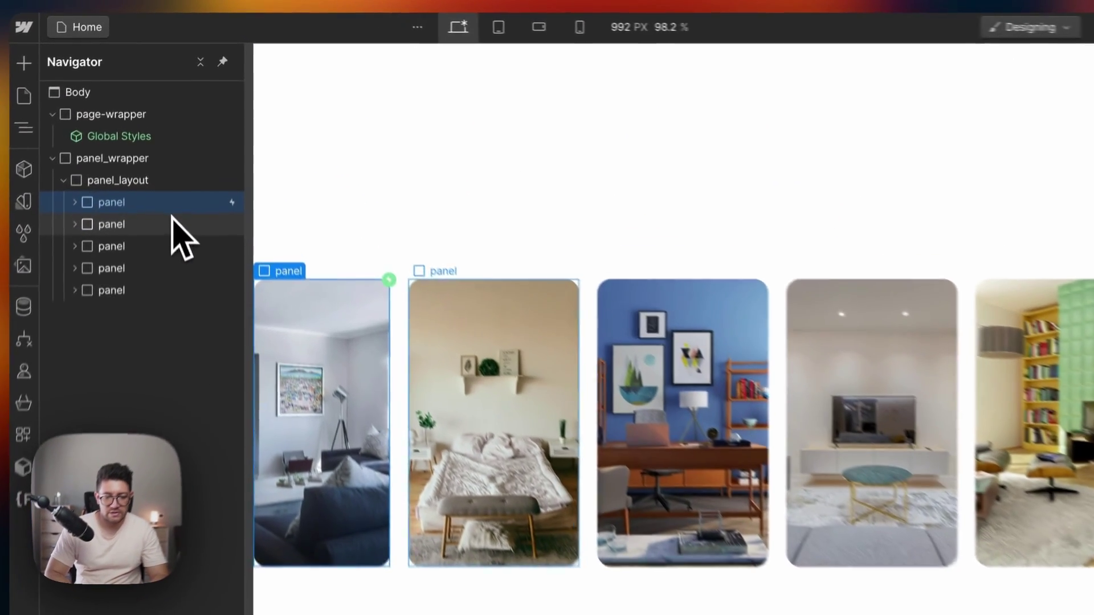
Step: Add a simultaneous Size action for the second panel with a width of 20%
{"action": "left_click", "coordinate": [172, 161]}
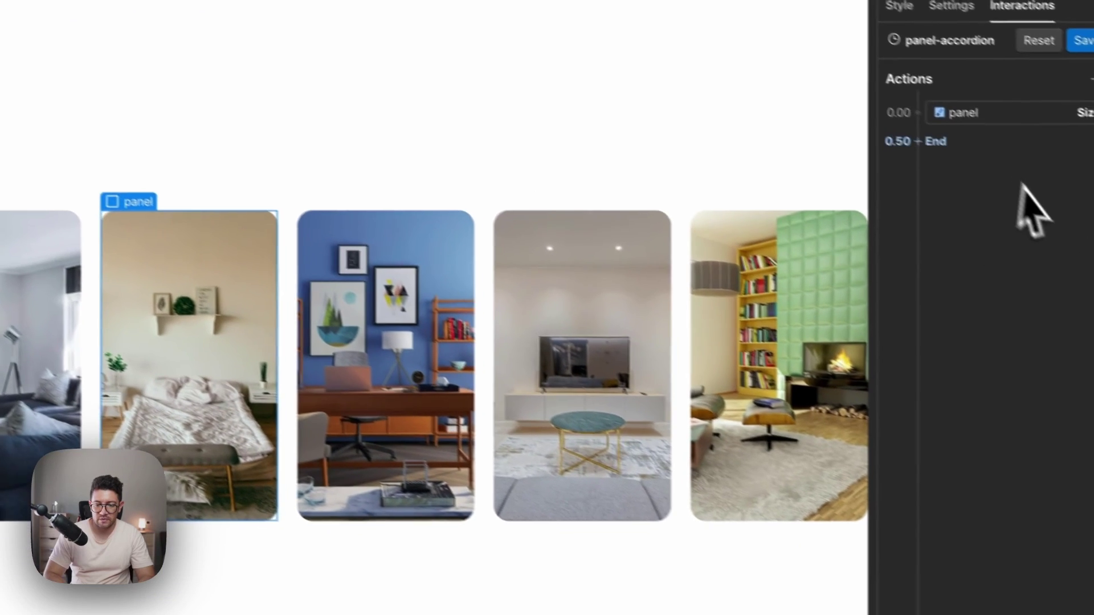
{"action": "left_click", "coordinate": [934, 114]}
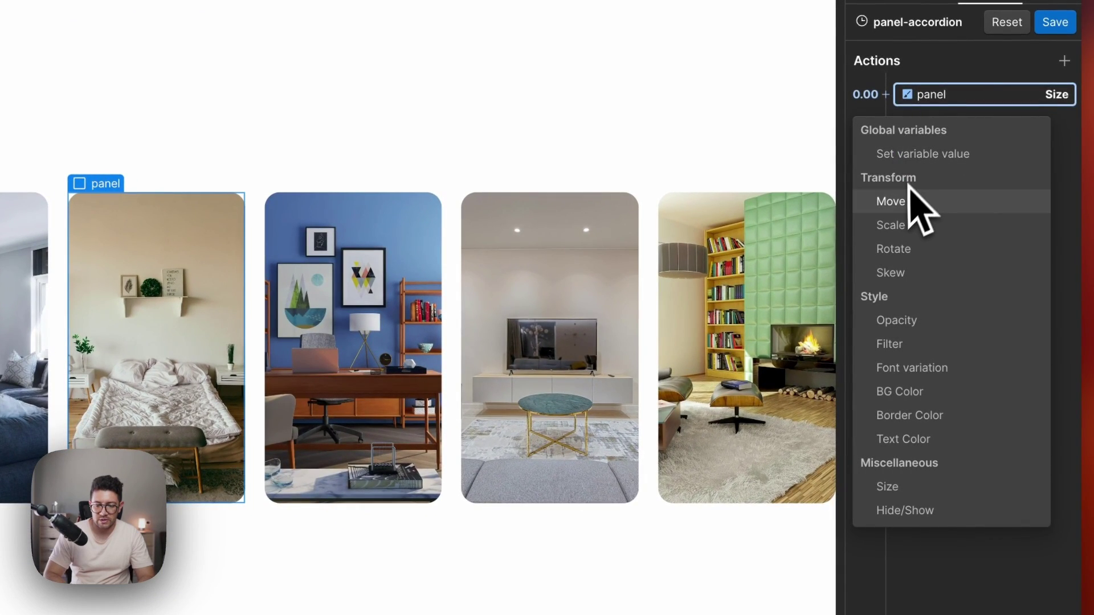
{"action": "left_click", "coordinate": [909, 484]}
{"action": "left_click", "coordinate": [1020, 559]}
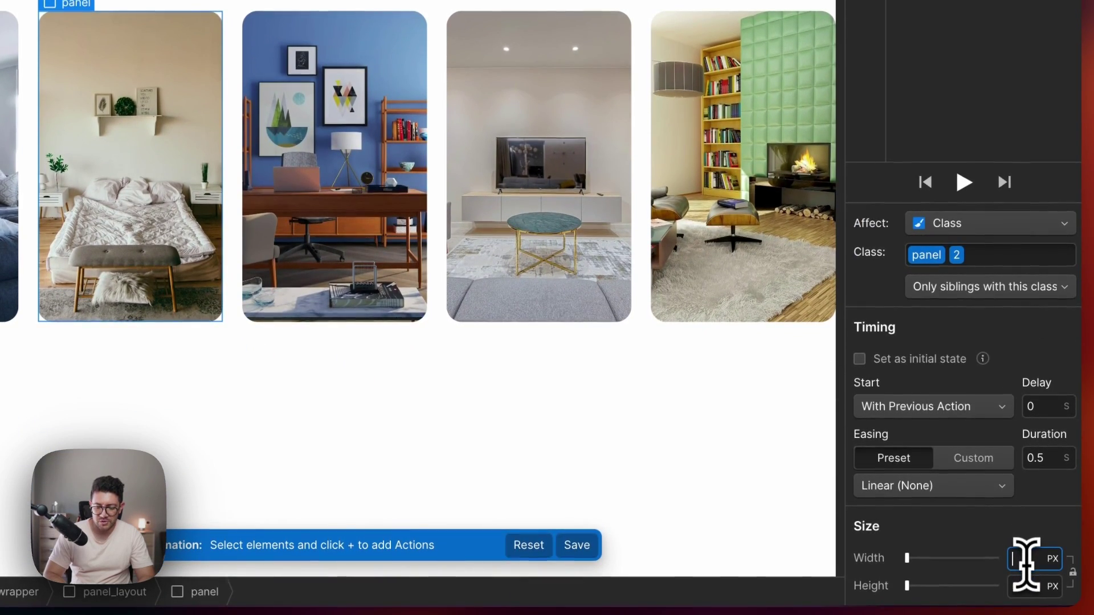
{"action": "type", "text": "20"}
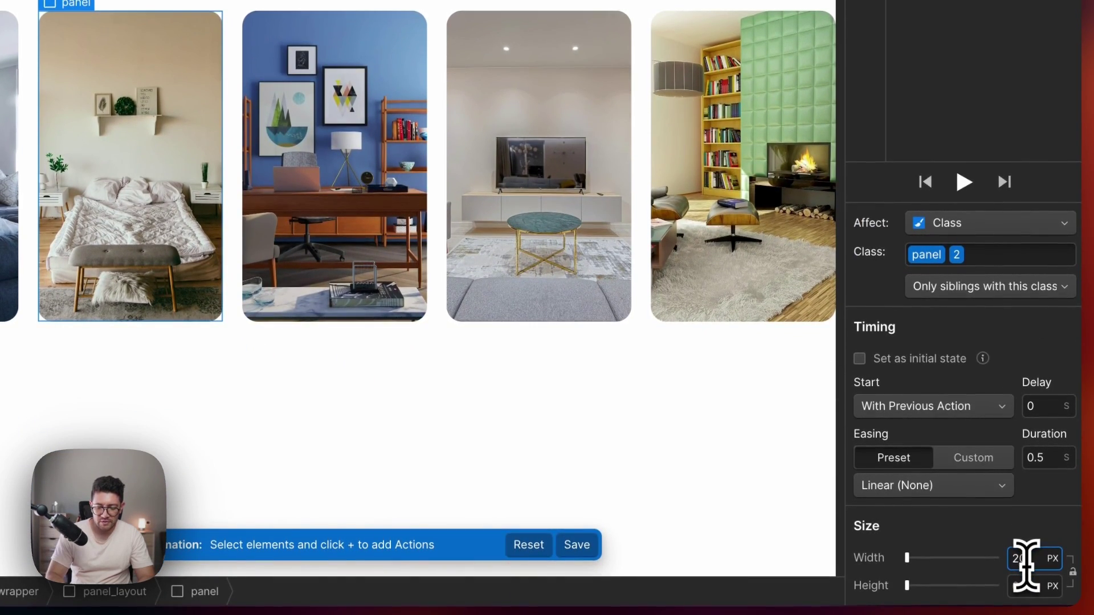
{"action": "type", "text": "%"}
{"action": "key", "text": "Return"}
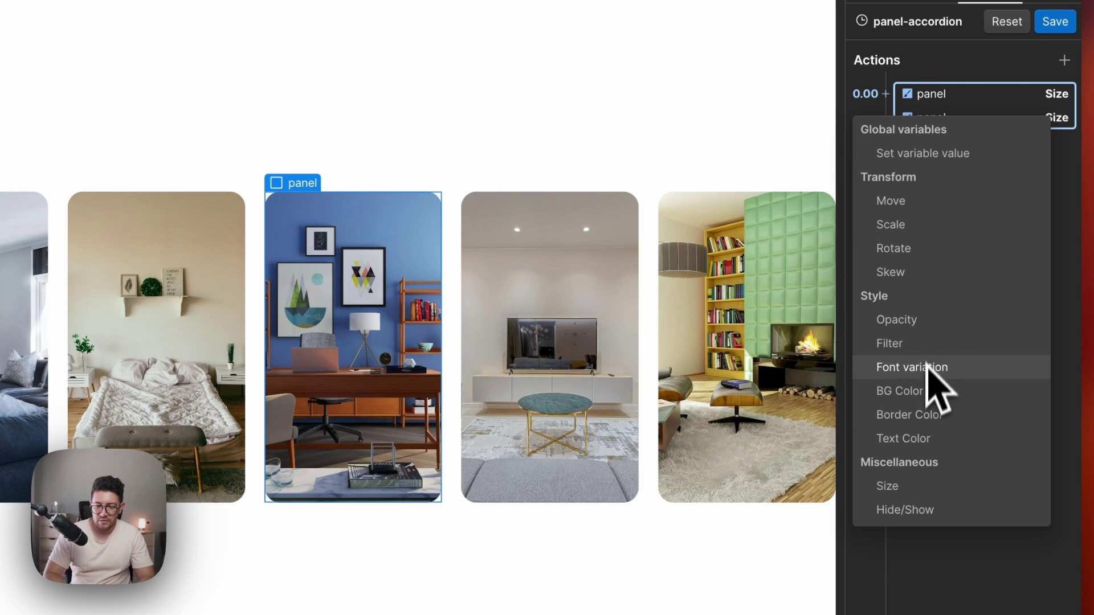
Step: Add a simultaneous Size action for the third panel, the blue home office, with a width of 20%
{"action": "left_click", "coordinate": [928, 486]}
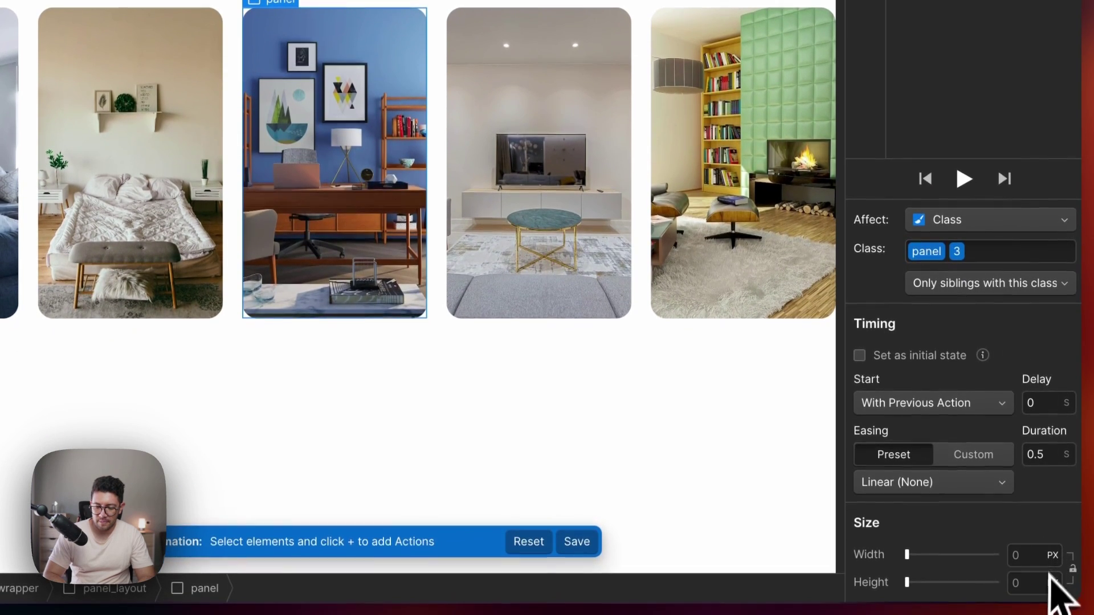
{"action": "left_click", "coordinate": [1029, 555]}
{"action": "type", "text": "20%"}
{"action": "key", "text": "Return"}
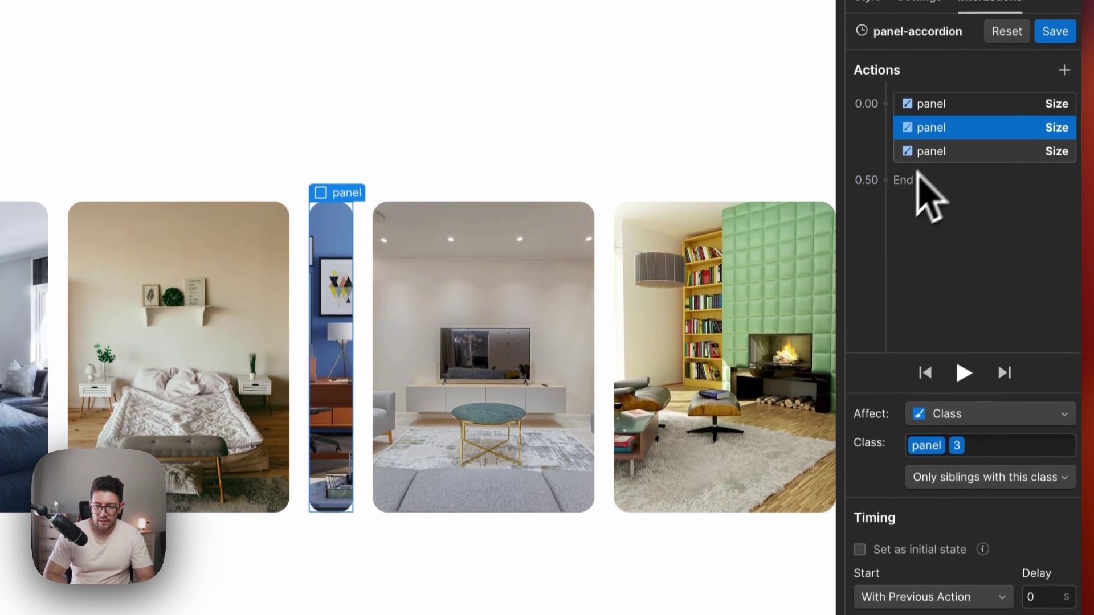
Step: Duplicate the second panel's Size action twice and retarget the copies to the fourth and fifth panels
{"action": "left_click", "coordinate": [945, 161]}
{"action": "right_click", "coordinate": [946, 160]}
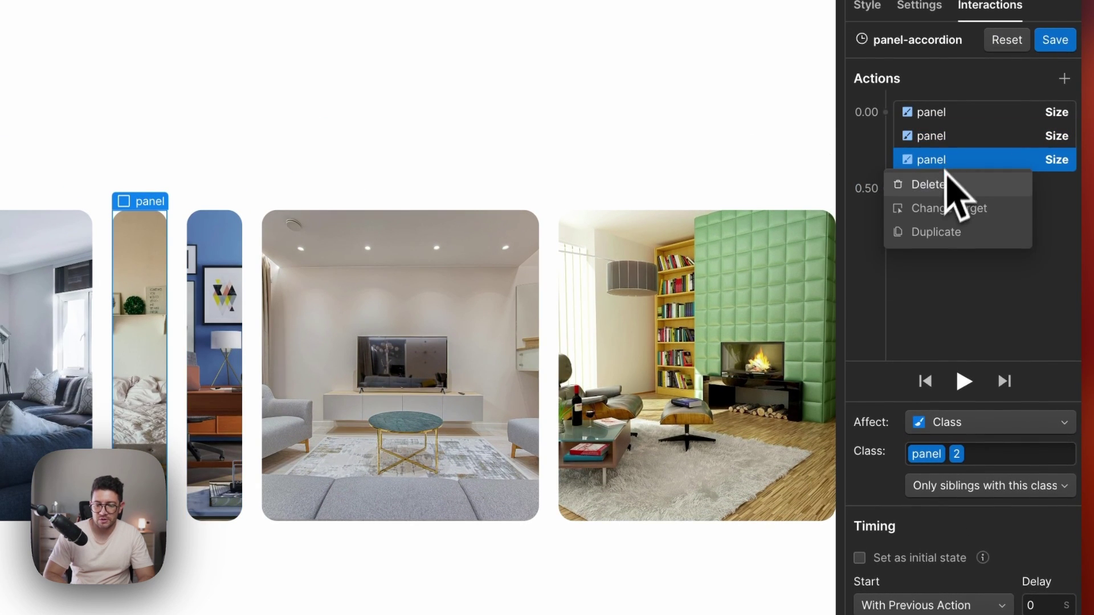
{"action": "left_click", "coordinate": [939, 230]}
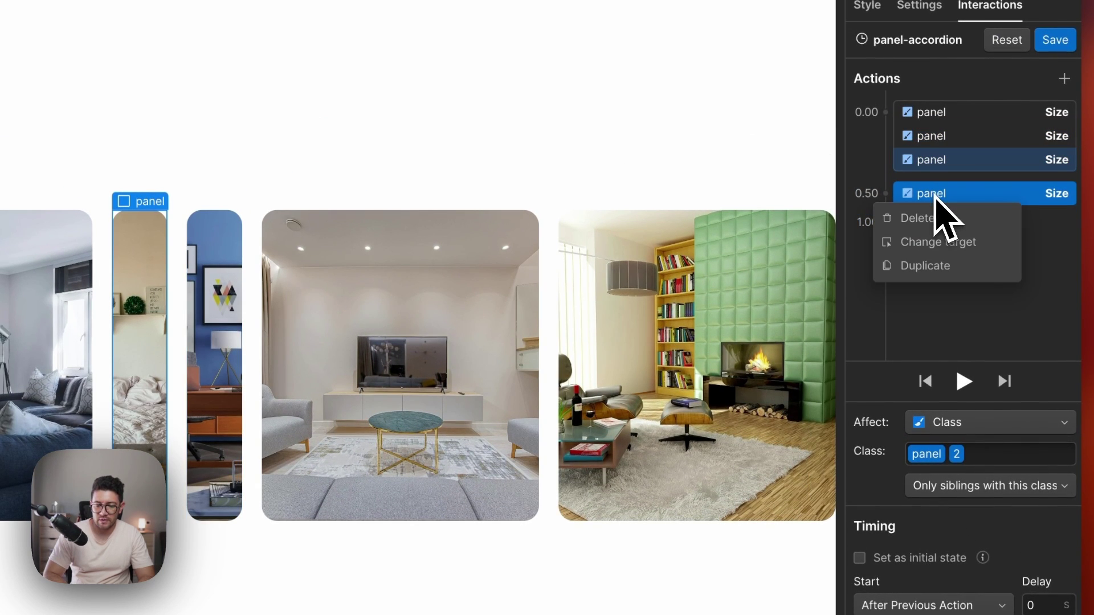
{"action": "left_click", "coordinate": [945, 237]}
{"action": "left_click", "coordinate": [123, 231]}
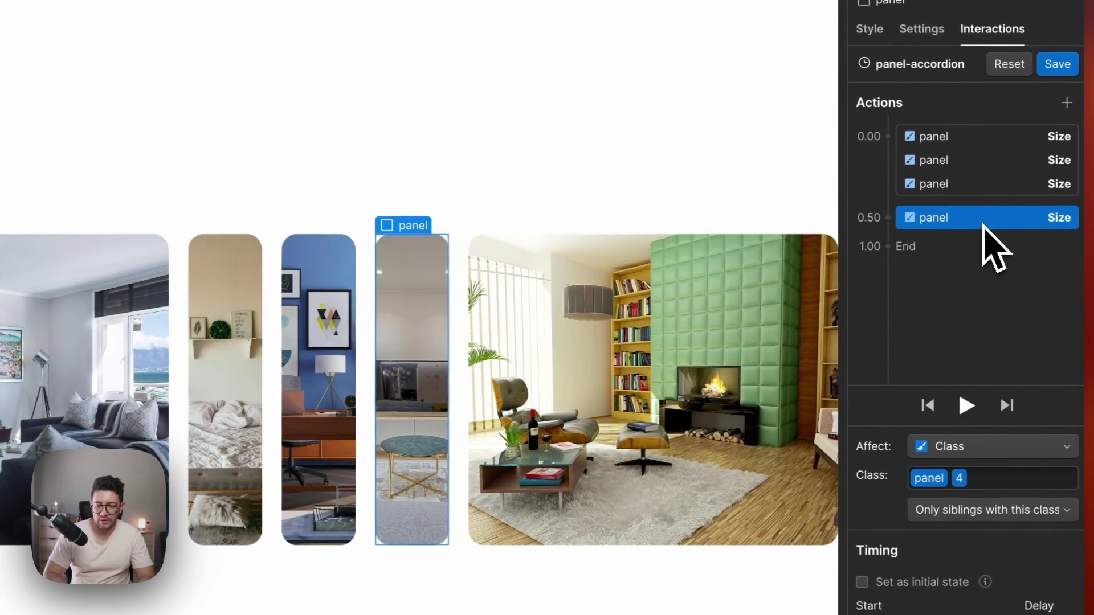
{"action": "right_click", "coordinate": [1006, 225]}
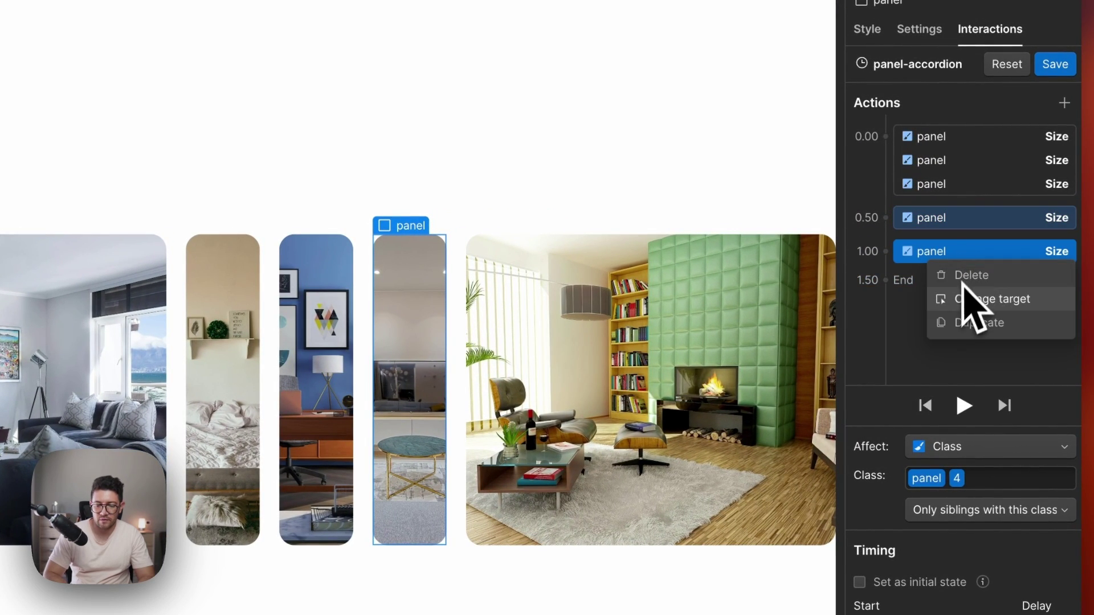
{"action": "left_click", "coordinate": [963, 290]}
{"action": "left_click", "coordinate": [127, 239]}
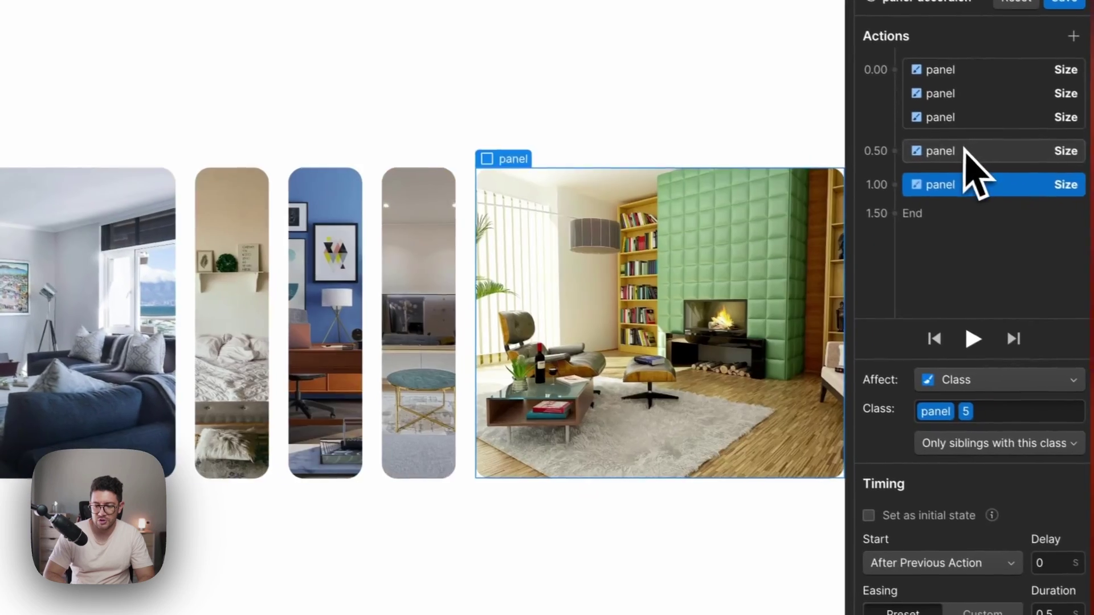
Step: Set the width in the Size actions of the fourth and fifth panels to 10%
{"action": "left_click", "coordinate": [1045, 183]}
{"action": "left_click", "coordinate": [1032, 557]}
{"action": "type", "text": "10"}
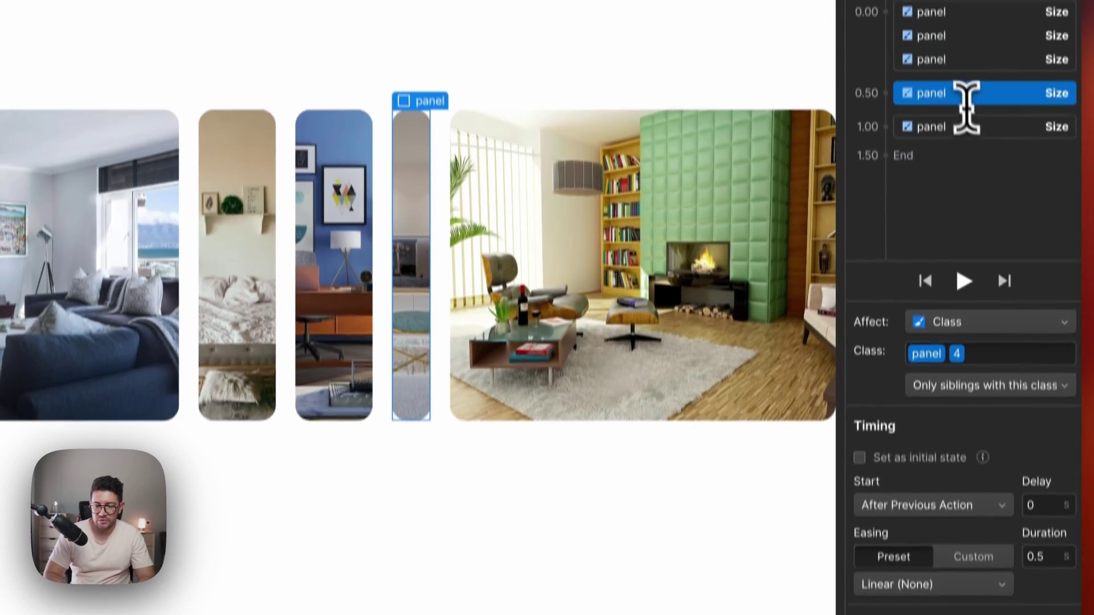
{"action": "left_click", "coordinate": [941, 25]}
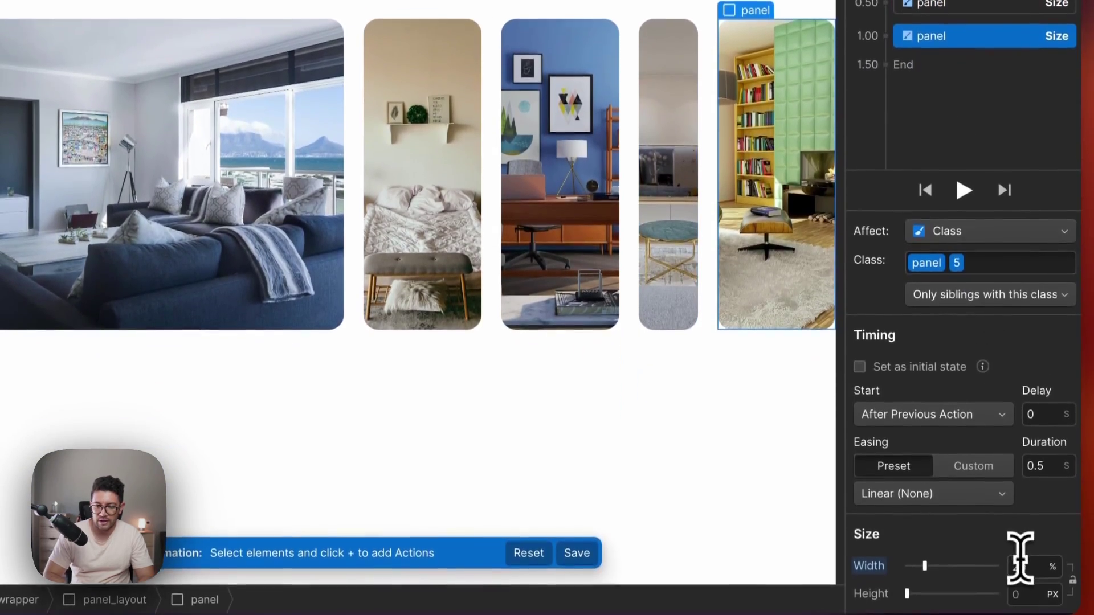
{"action": "double_click", "coordinate": [1025, 575]}
{"action": "type", "text": "10"}
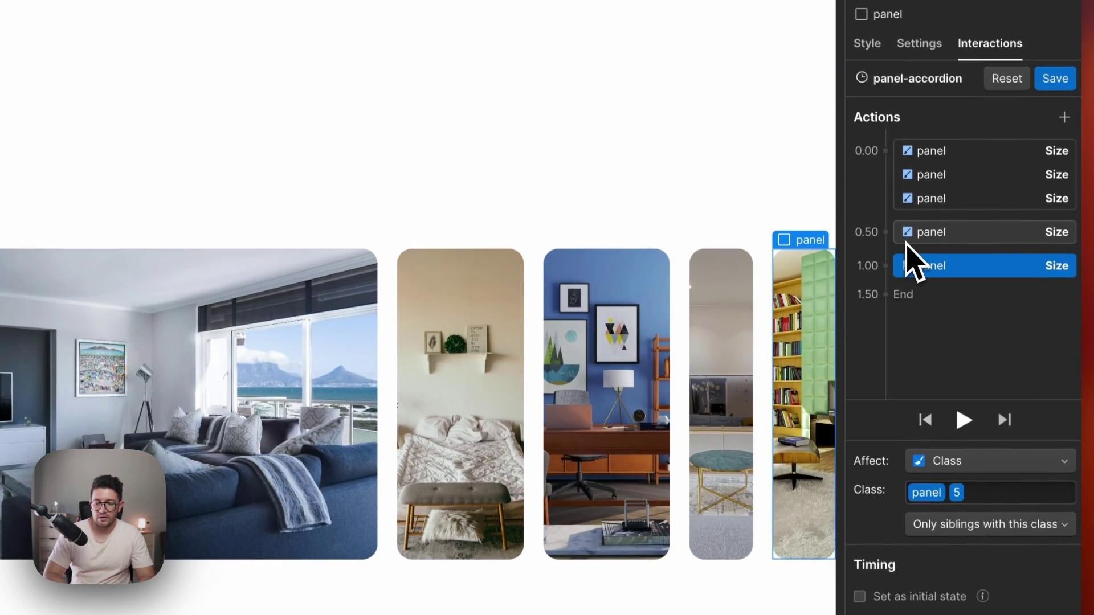
Step: Make the Size actions of the fourth and fifth panels start with the previous action, and save the animation
{"action": "left_click", "coordinate": [916, 240]}
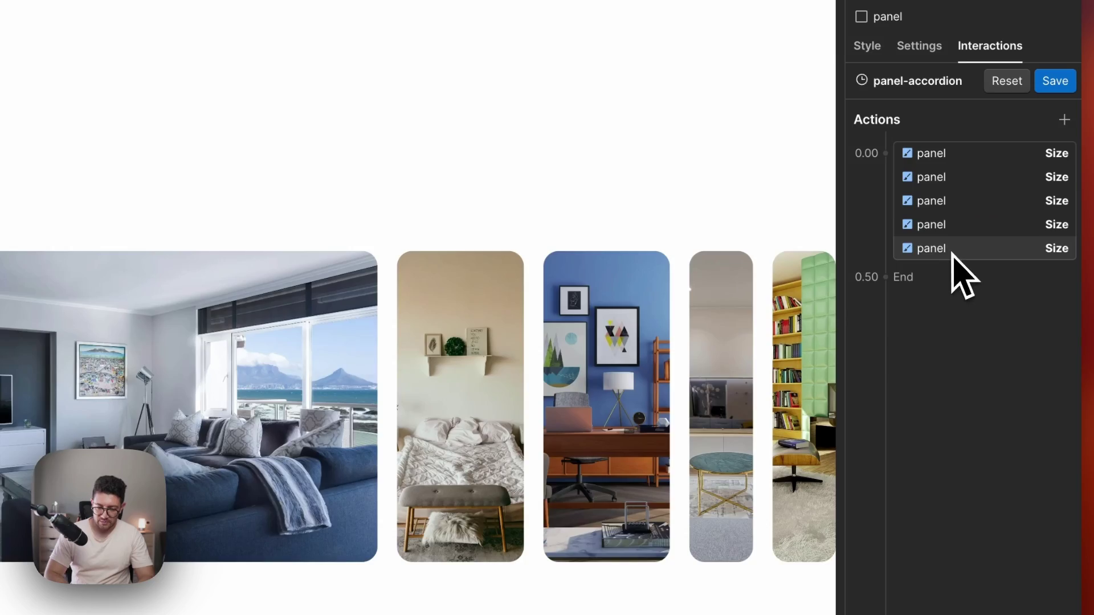
{"action": "left_click", "coordinate": [960, 249]}
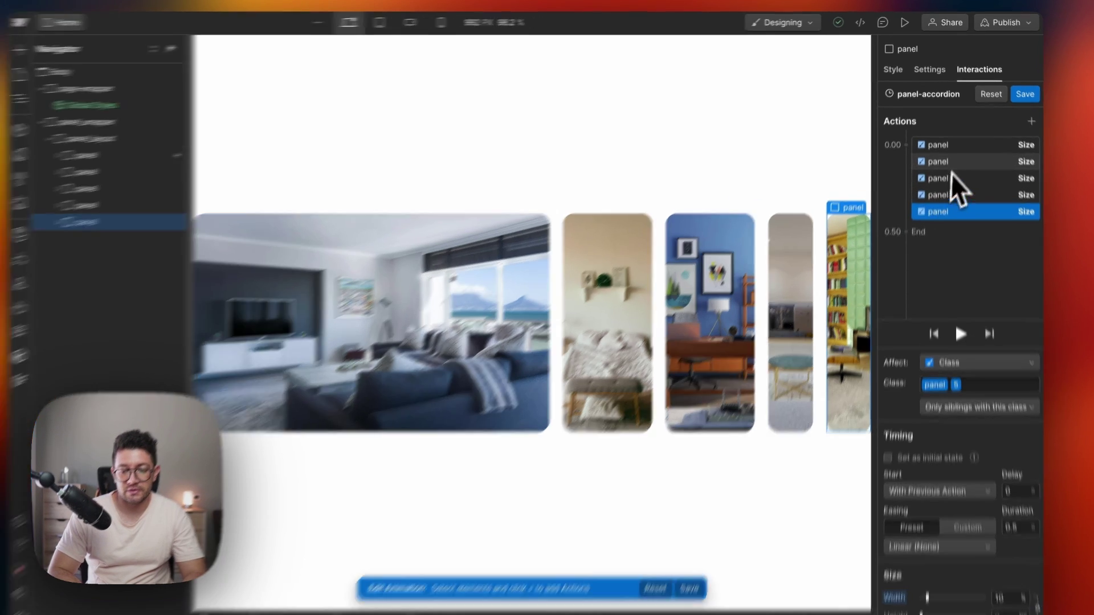
{"action": "left_click", "coordinate": [949, 140]}
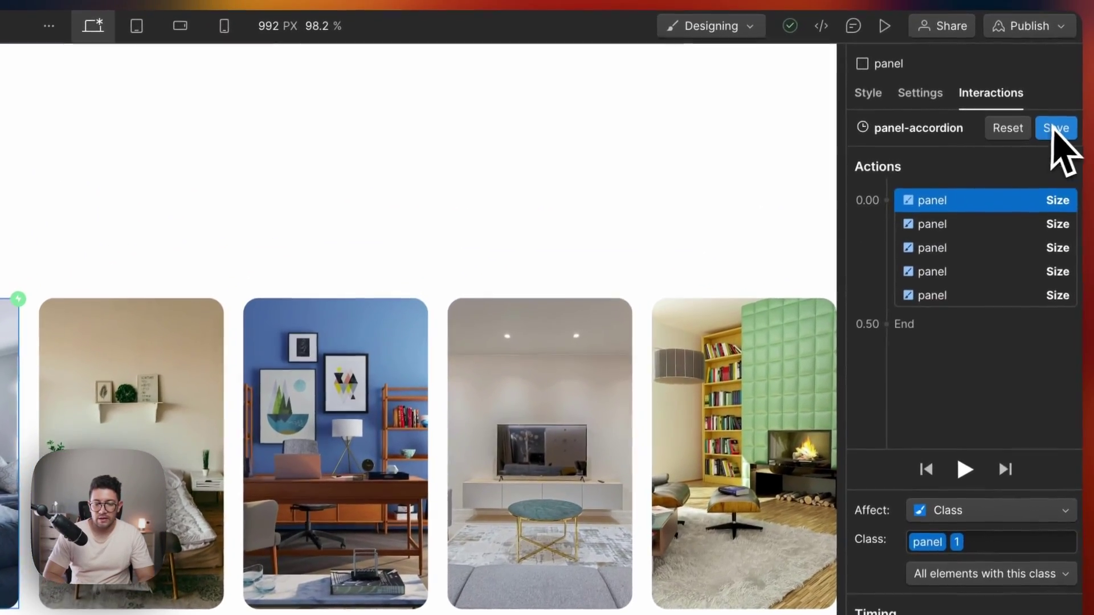
{"action": "left_click", "coordinate": [1055, 131]}
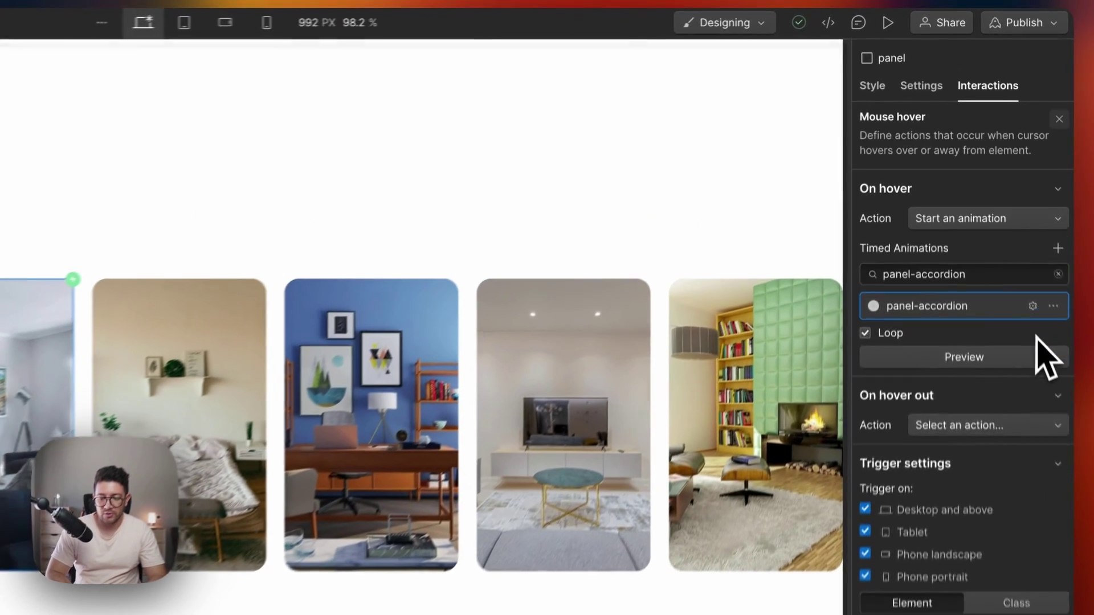
Step: Rename the panel-accordion animation as panel 1 and save it
{"action": "left_click", "coordinate": [1009, 245]}
{"action": "left_click", "coordinate": [953, 90]}
{"action": "left_click", "coordinate": [953, 89]}
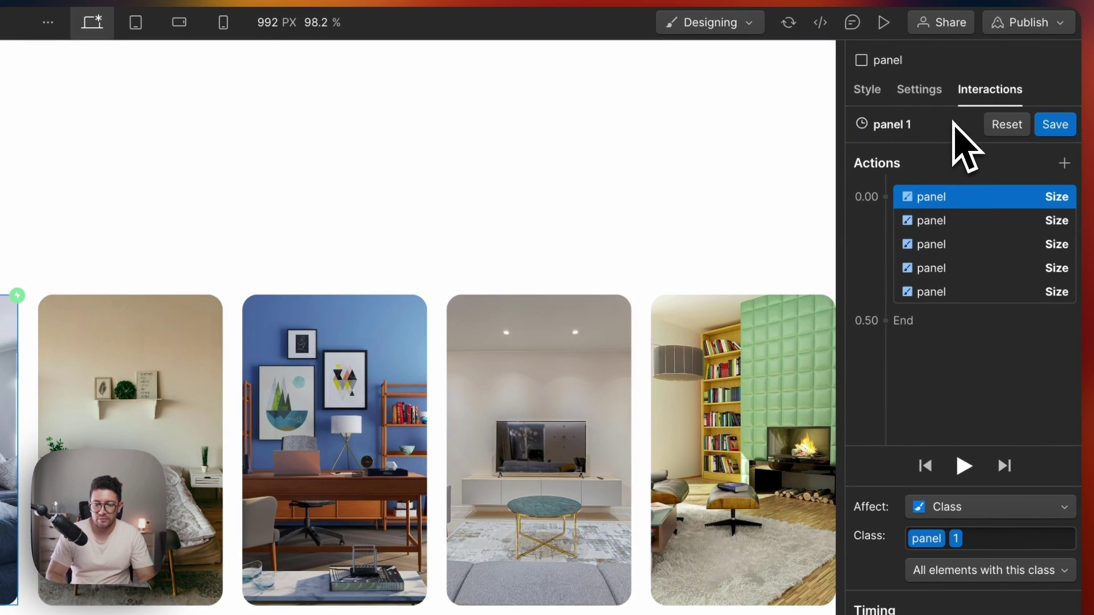
{"action": "left_click", "coordinate": [1055, 124]}
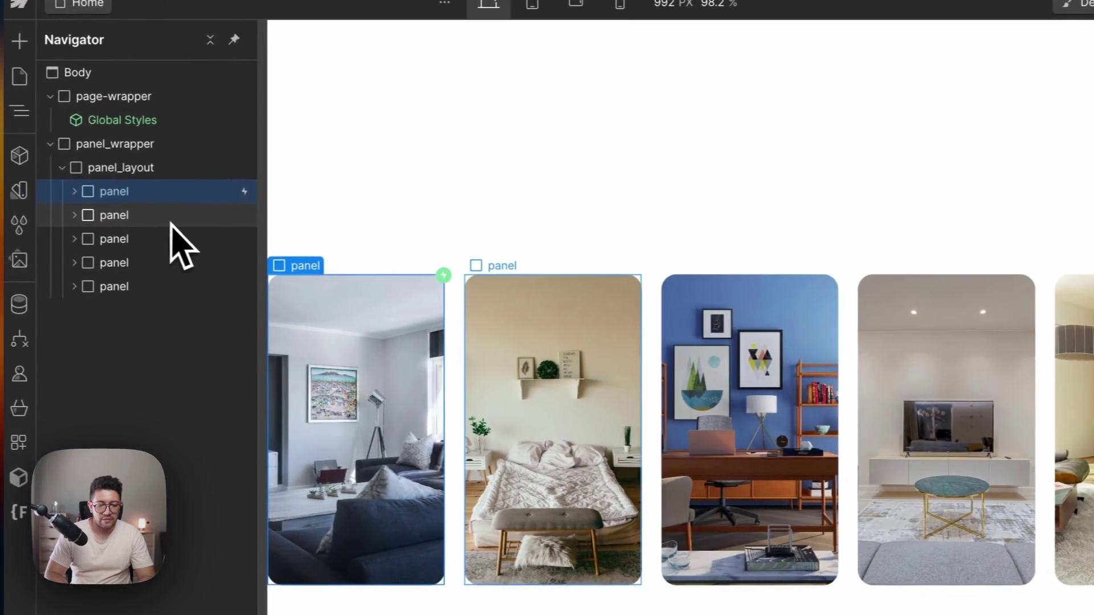
Step: Add a mouse-hover trigger to the second panel that starts an animation, then duplicate the panel 1 animation and open the copy
{"action": "left_click", "coordinate": [171, 215]}
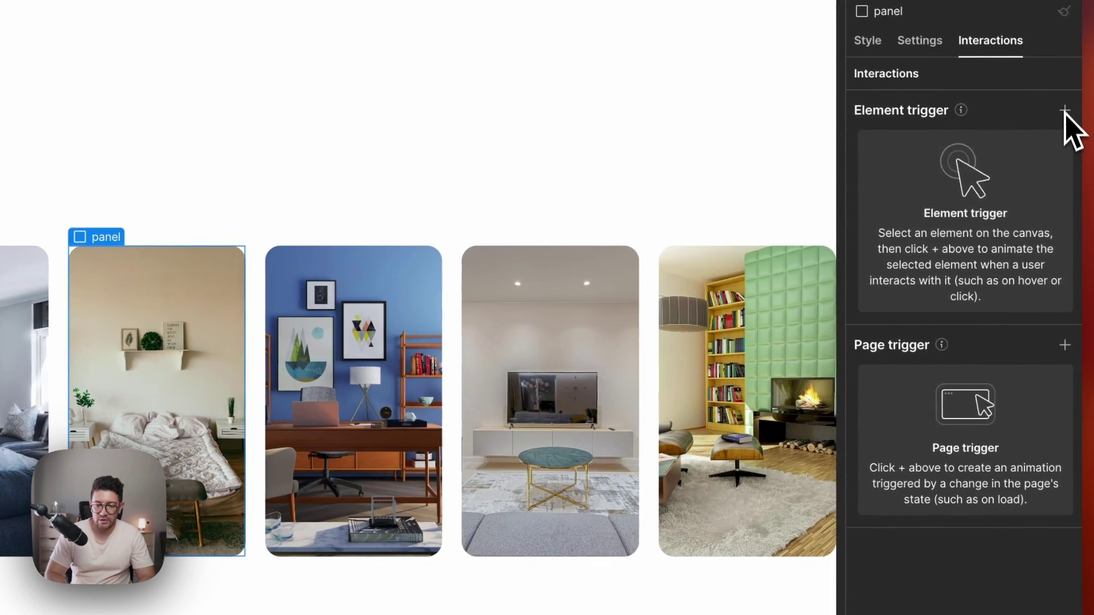
{"action": "left_click", "coordinate": [1065, 111]}
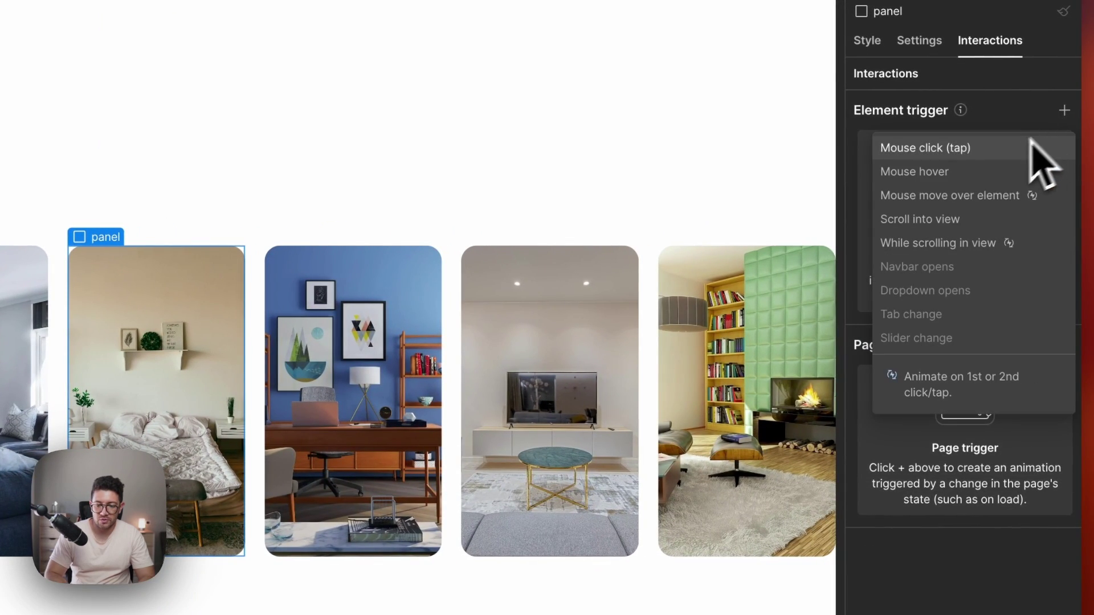
{"action": "left_click", "coordinate": [984, 171]}
{"action": "left_click", "coordinate": [968, 214]}
{"action": "left_click", "coordinate": [963, 256]}
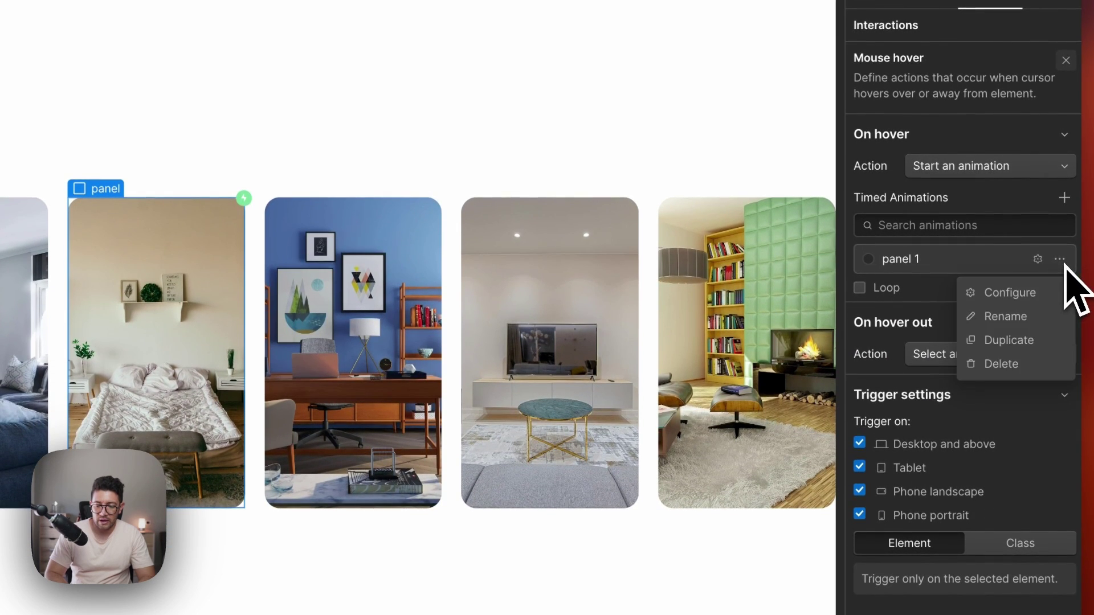
{"action": "left_click", "coordinate": [1036, 341]}
{"action": "left_click", "coordinate": [934, 287]}
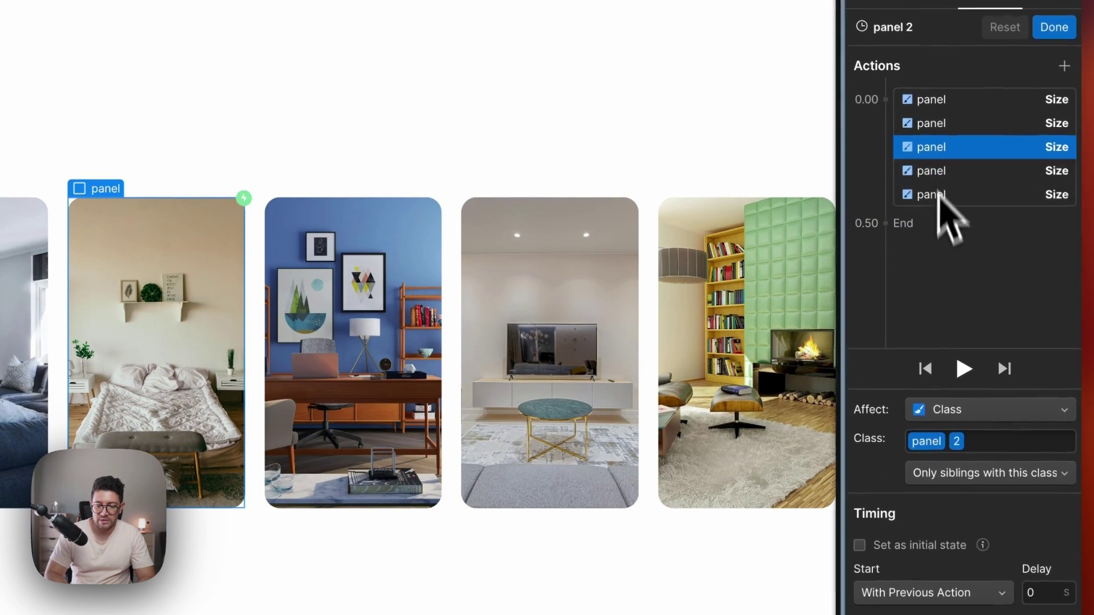
Step: In the panel 2 animation, set the width in the first panel's Size action to 20% and in the second panel's to 80%
{"action": "left_click", "coordinate": [969, 103]}
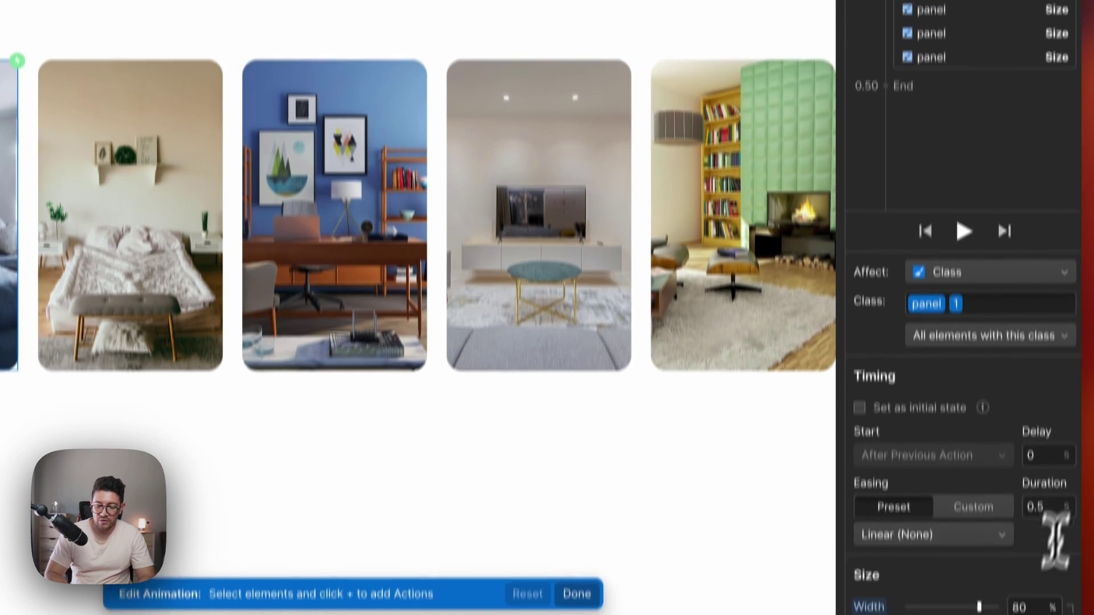
{"action": "left_click", "coordinate": [1031, 558]}
{"action": "type", "text": "20"}
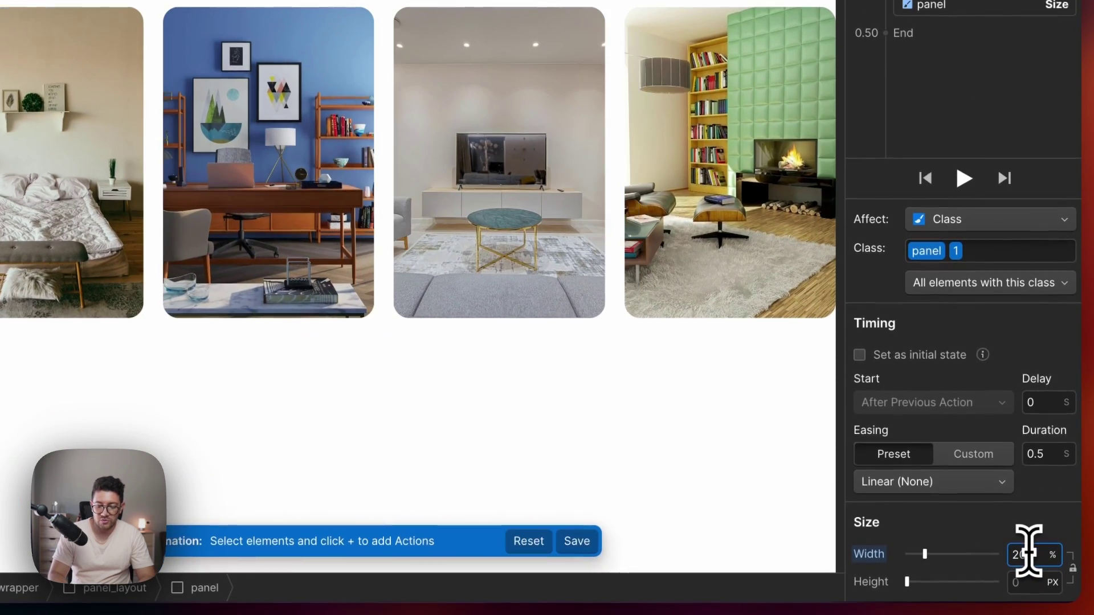
{"action": "type", "text": "z"}
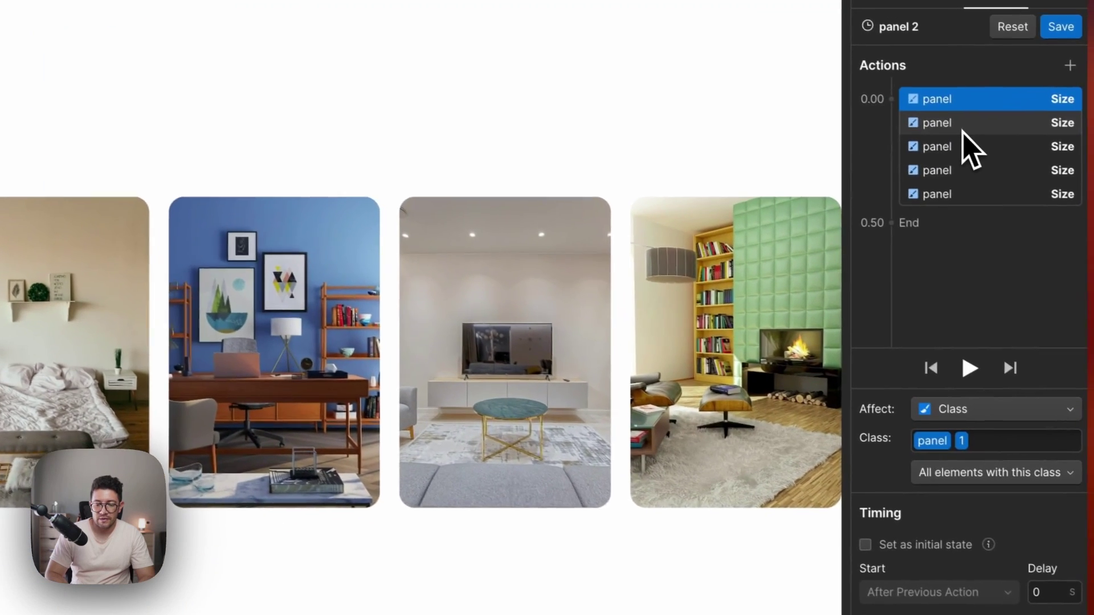
{"action": "left_click", "coordinate": [954, 121]}
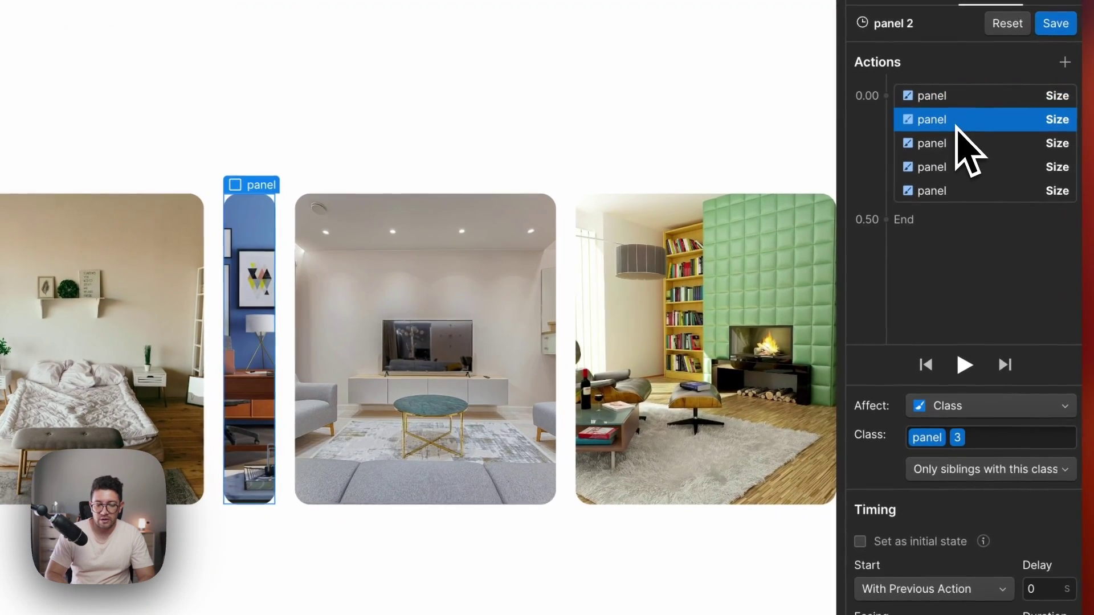
{"action": "left_click", "coordinate": [947, 98]}
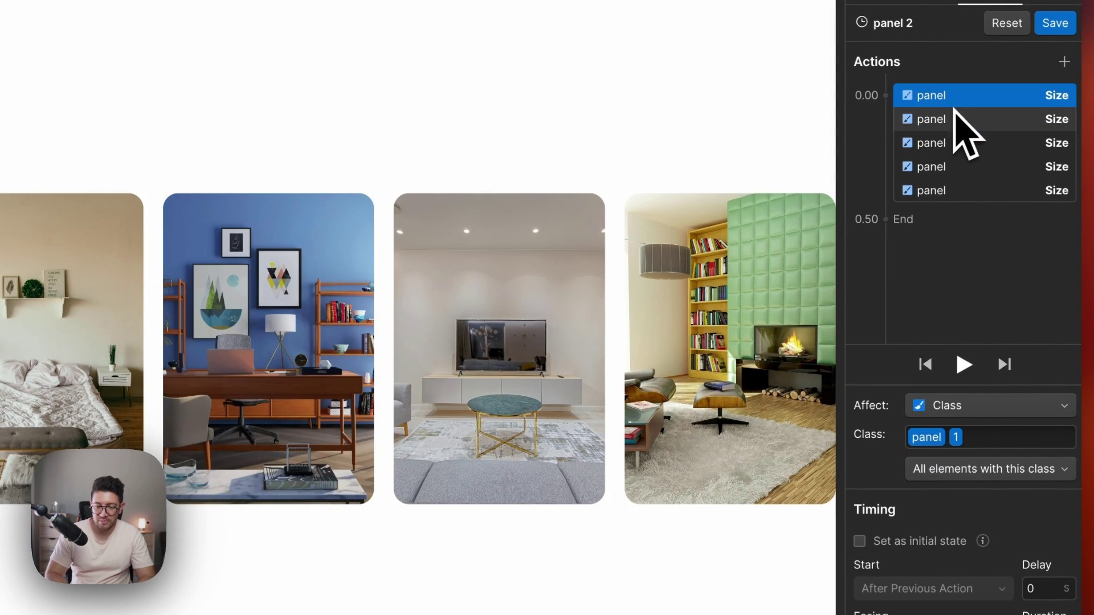
{"action": "left_click", "coordinate": [943, 122]}
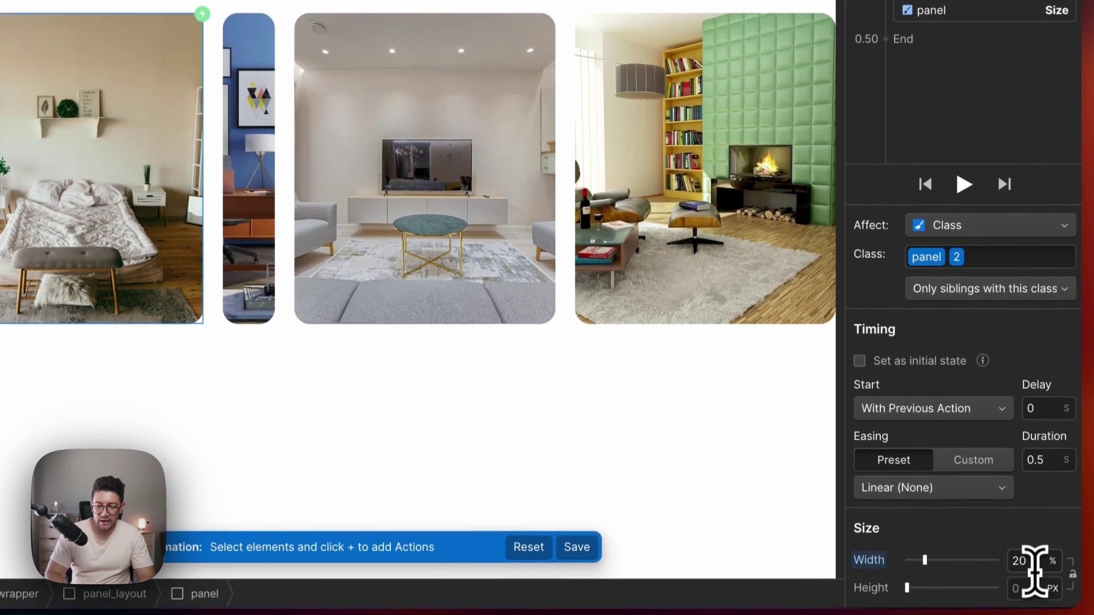
{"action": "left_click", "coordinate": [1032, 560]}
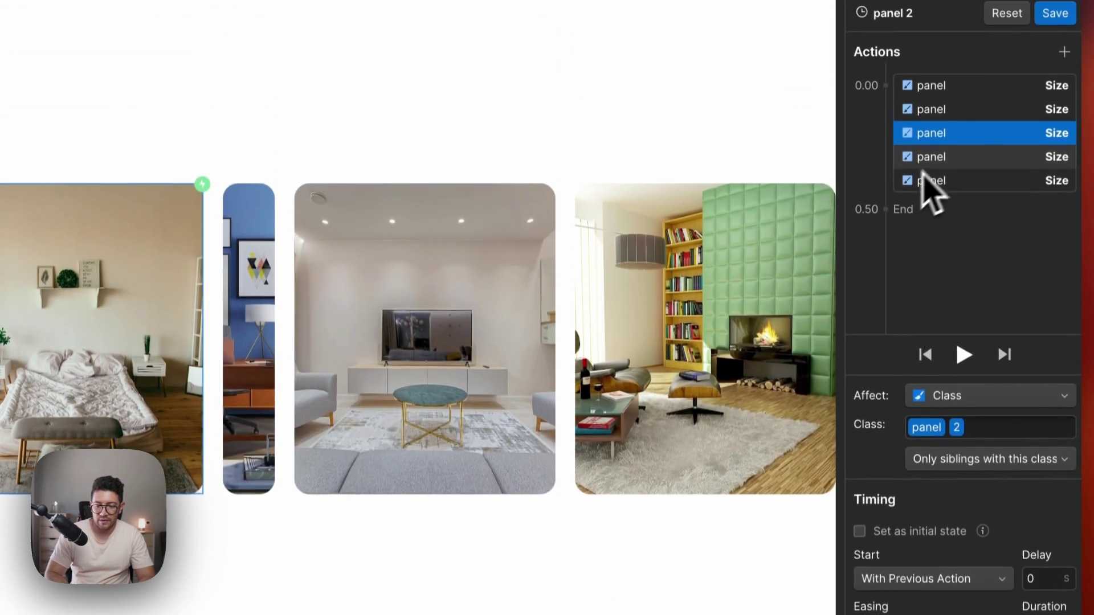
Step: Review the target classes and widths of all the Size actions in the panel 2 animation
{"action": "left_click", "coordinate": [946, 170]}
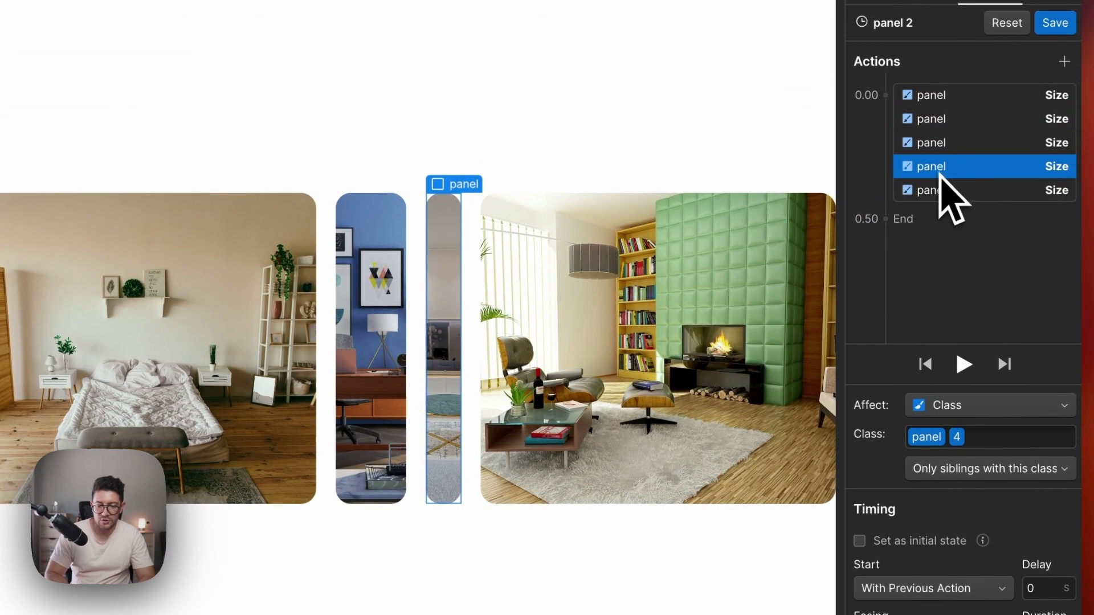
{"action": "left_click", "coordinate": [945, 190]}
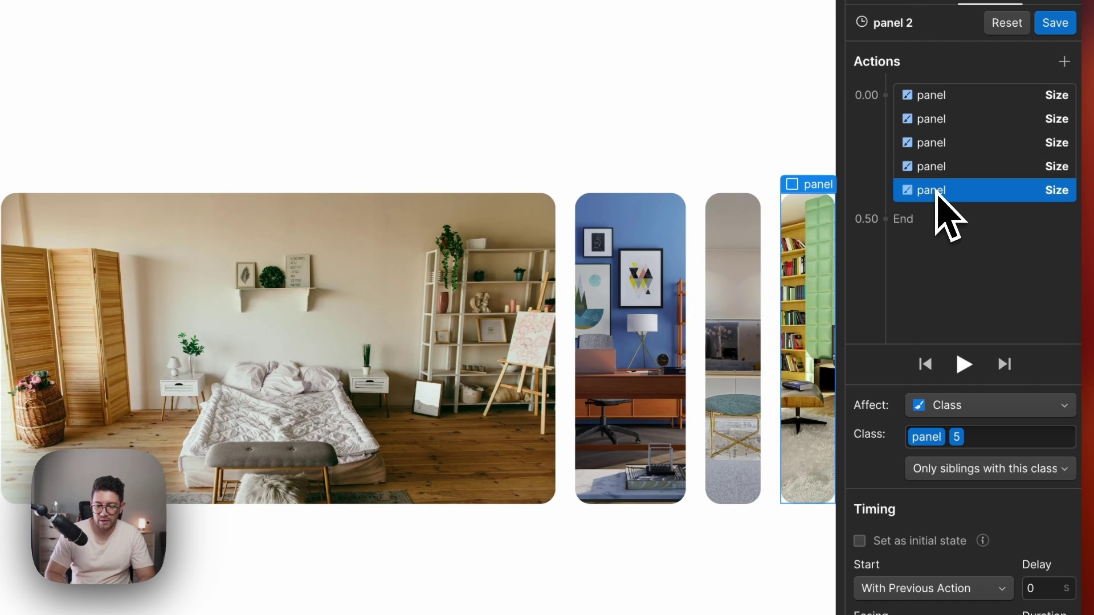
{"action": "left_click", "coordinate": [963, 154]}
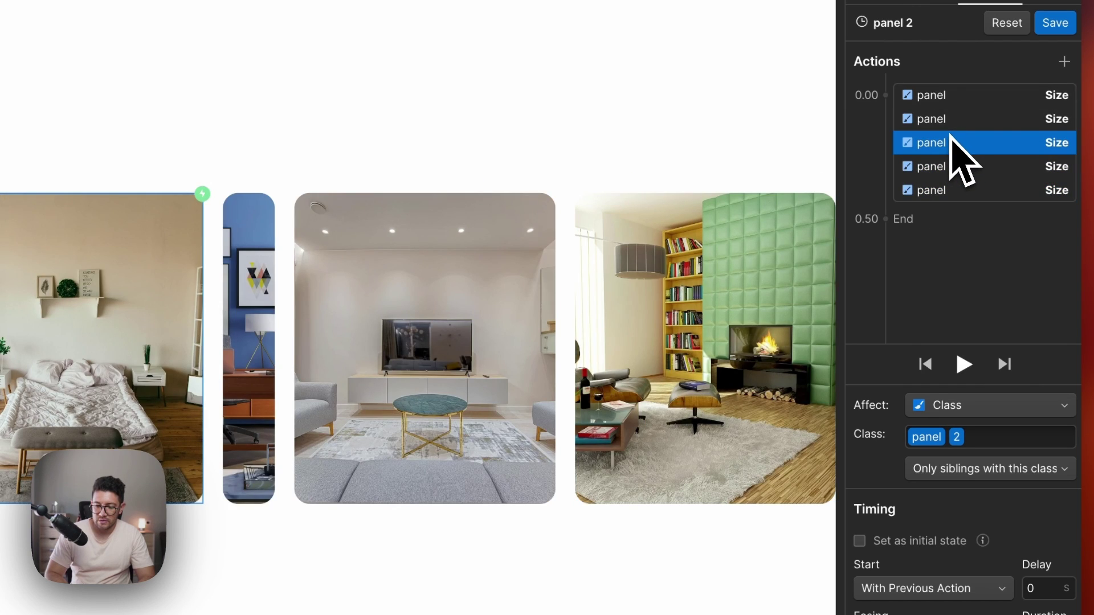
{"action": "left_click", "coordinate": [963, 105]}
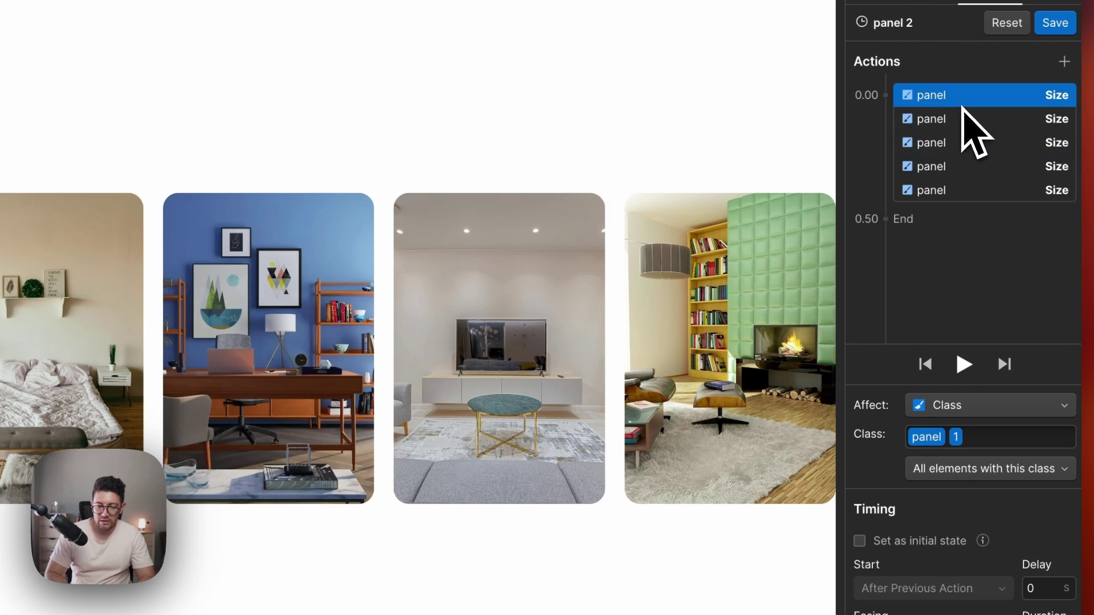
{"action": "scroll", "coordinate": [1020, 542], "scroll_direction": "down", "scroll_amount": 2}
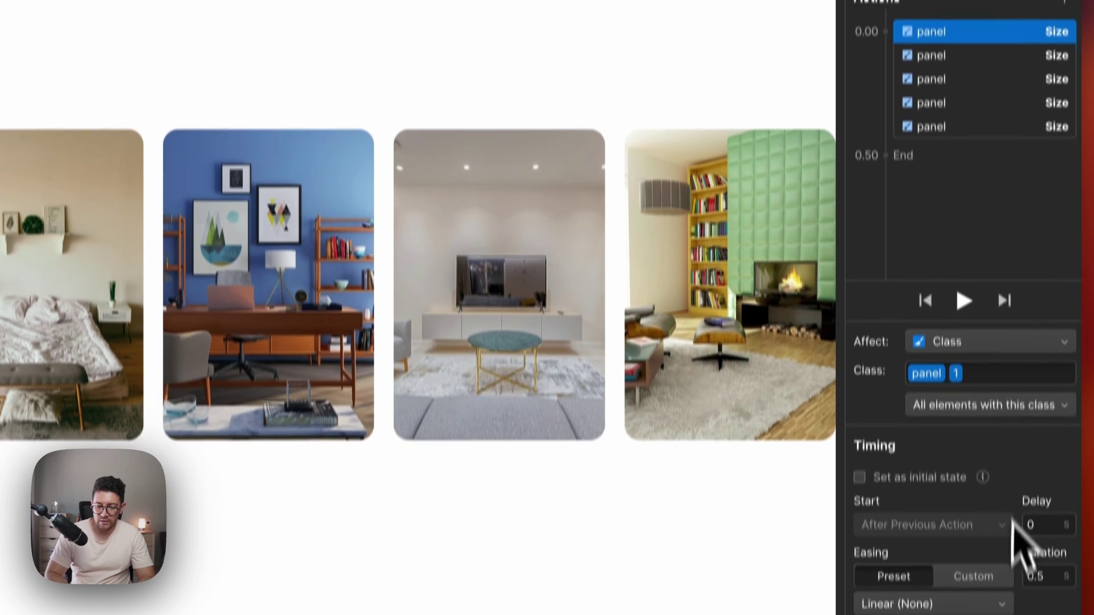
{"action": "scroll", "coordinate": [977, 98], "scroll_direction": "up", "scroll_amount": 3}
{"action": "left_click", "coordinate": [942, 188]}
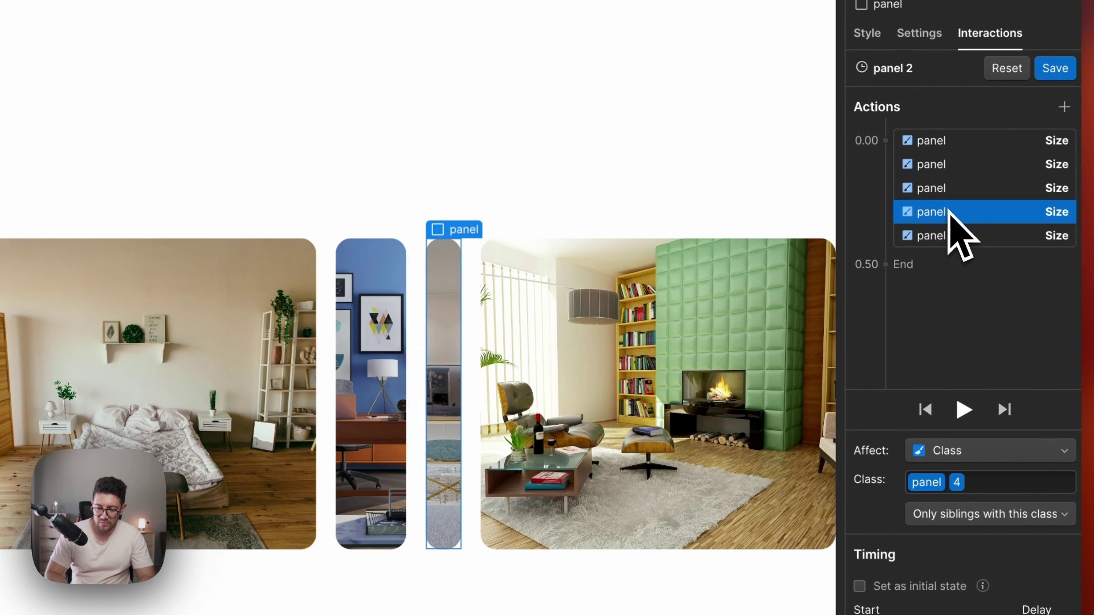
{"action": "left_click", "coordinate": [968, 171]}
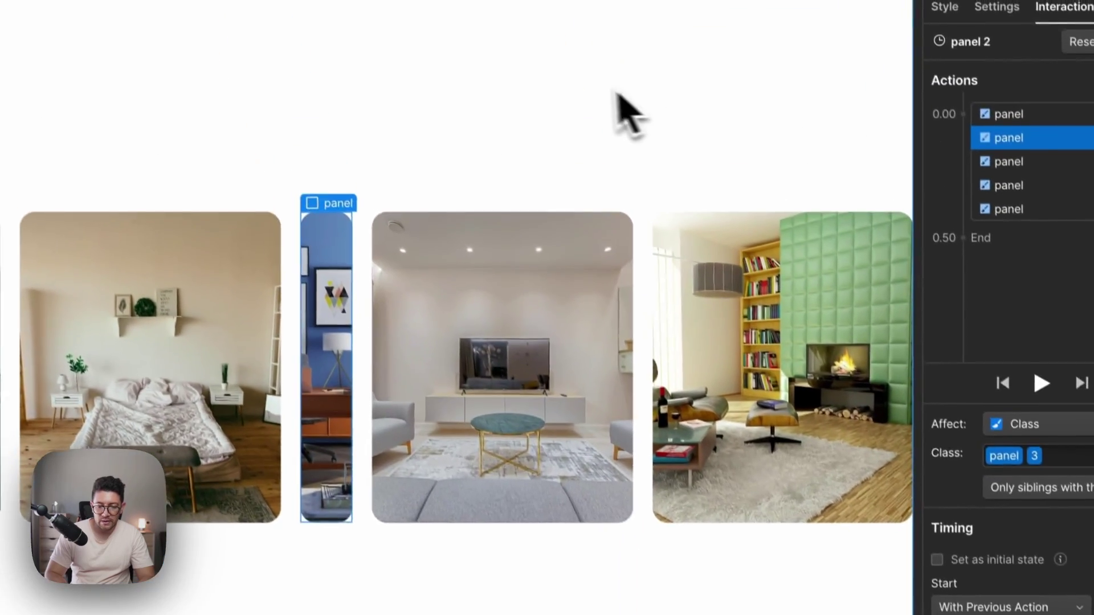
{"action": "left_click", "coordinate": [501, 186]}
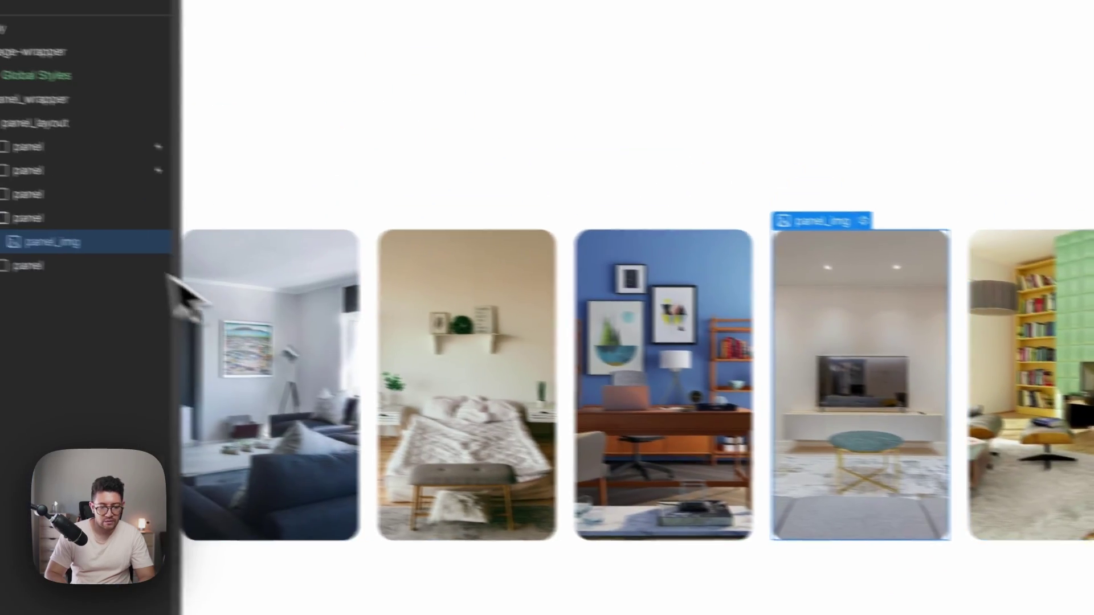
{"action": "left_click", "coordinate": [65, 220]}
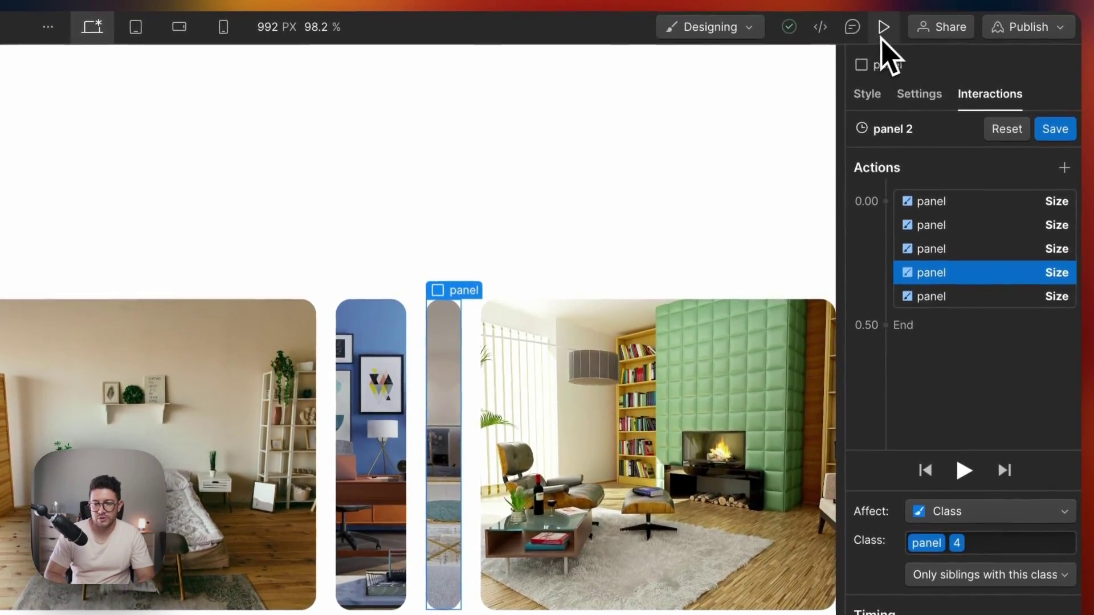
Step: Preview the page and test the hover animations of the panels
{"action": "left_click", "coordinate": [892, 2]}
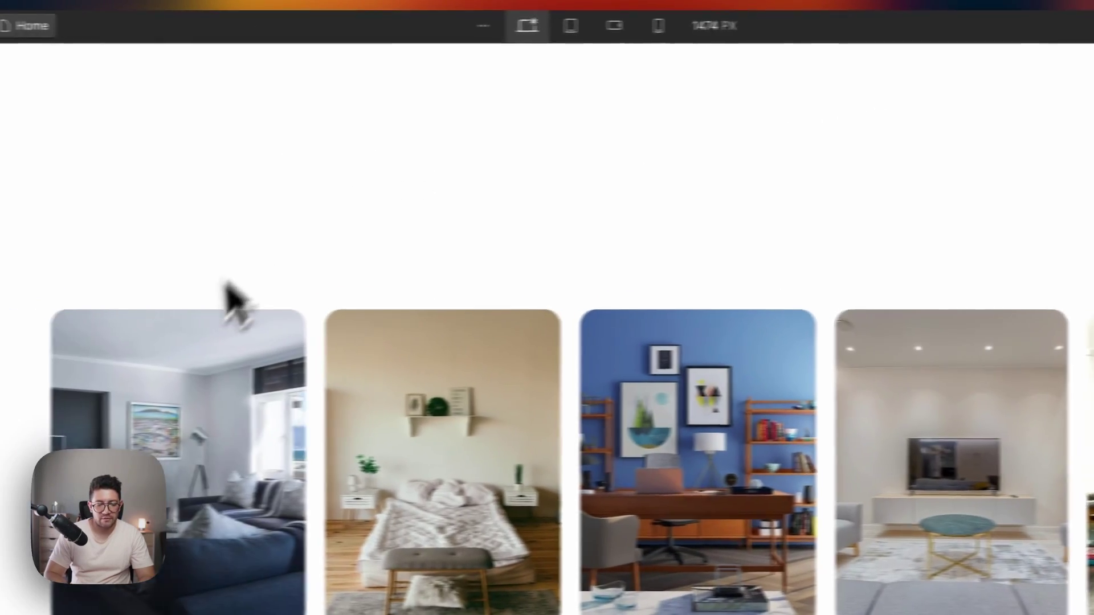
{"action": "mouse_move", "coordinate": [14, 351]}
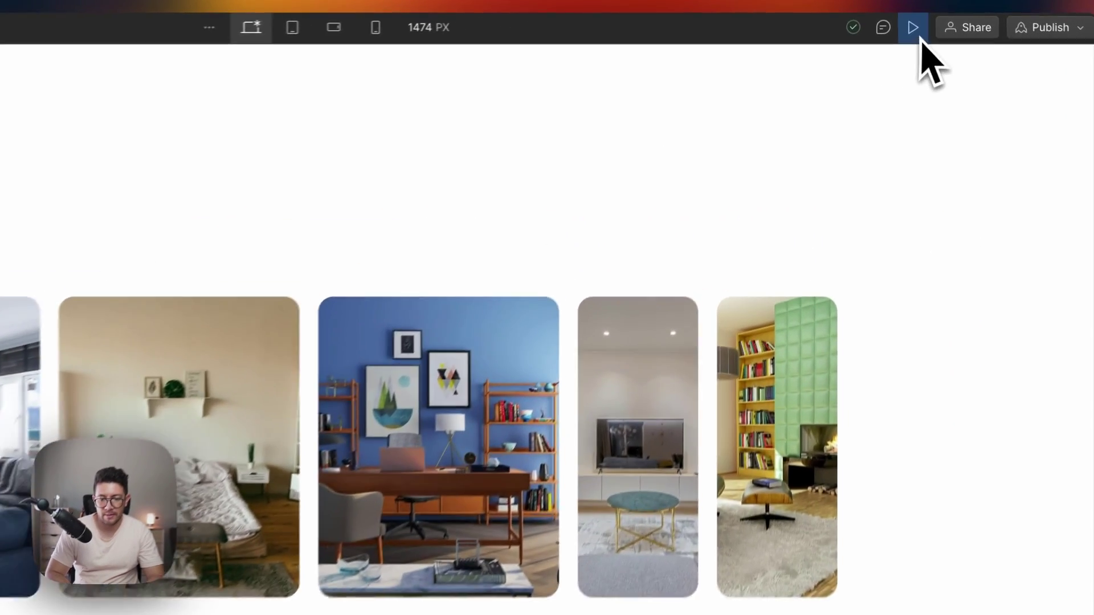
{"action": "left_click", "coordinate": [906, 23]}
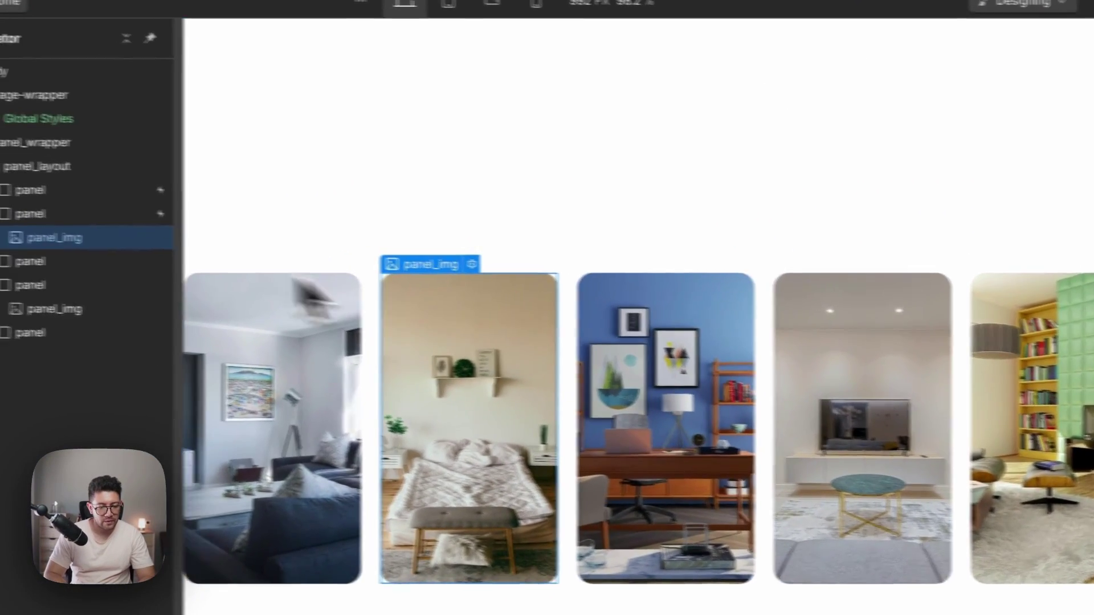
Step: Make the Size actions of the third and second panels in the panel 2 animation affect all elements with this class
{"action": "left_click", "coordinate": [72, 214]}
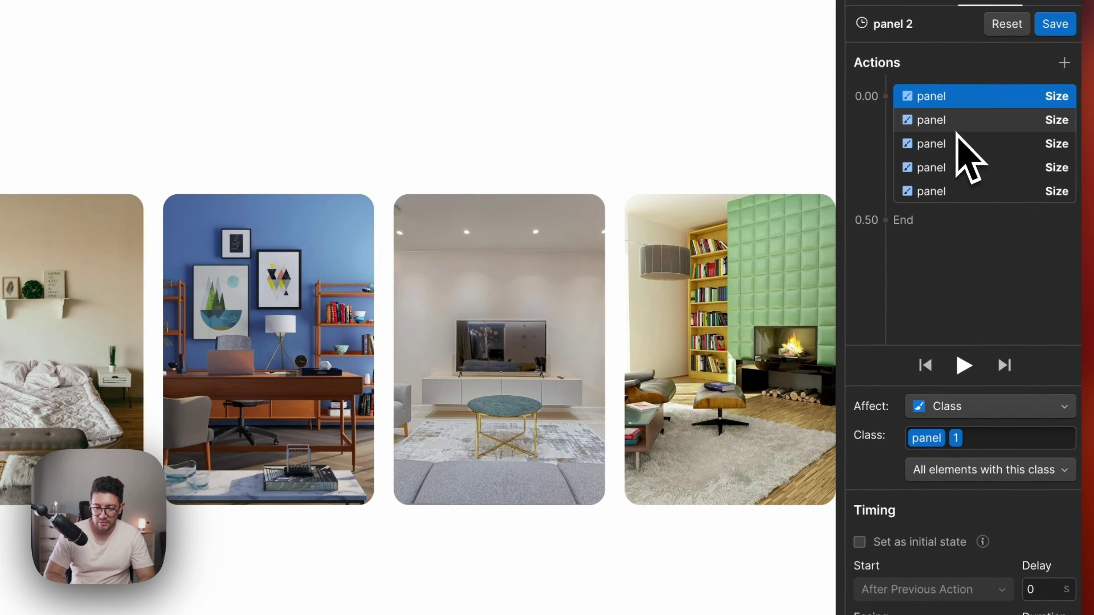
{"action": "left_click", "coordinate": [963, 121]}
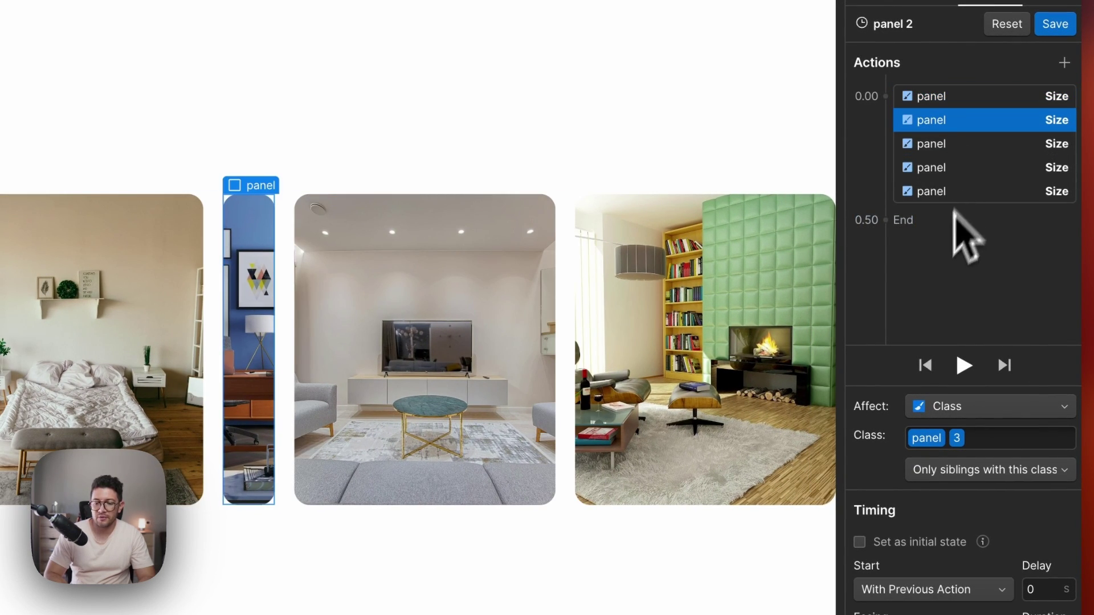
{"action": "left_click", "coordinate": [940, 473]}
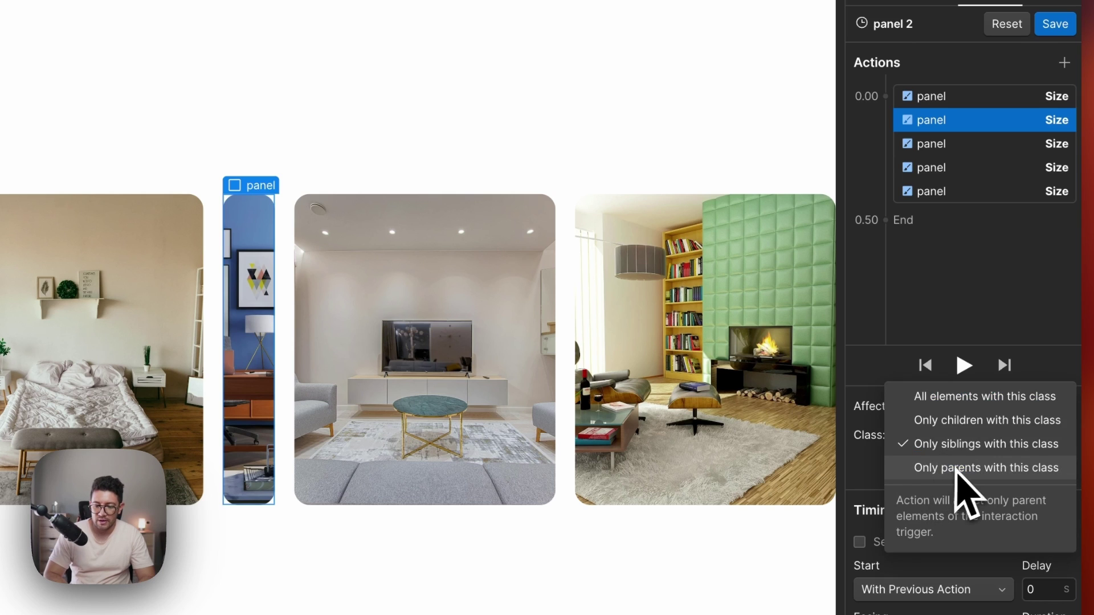
{"action": "left_click", "coordinate": [992, 407]}
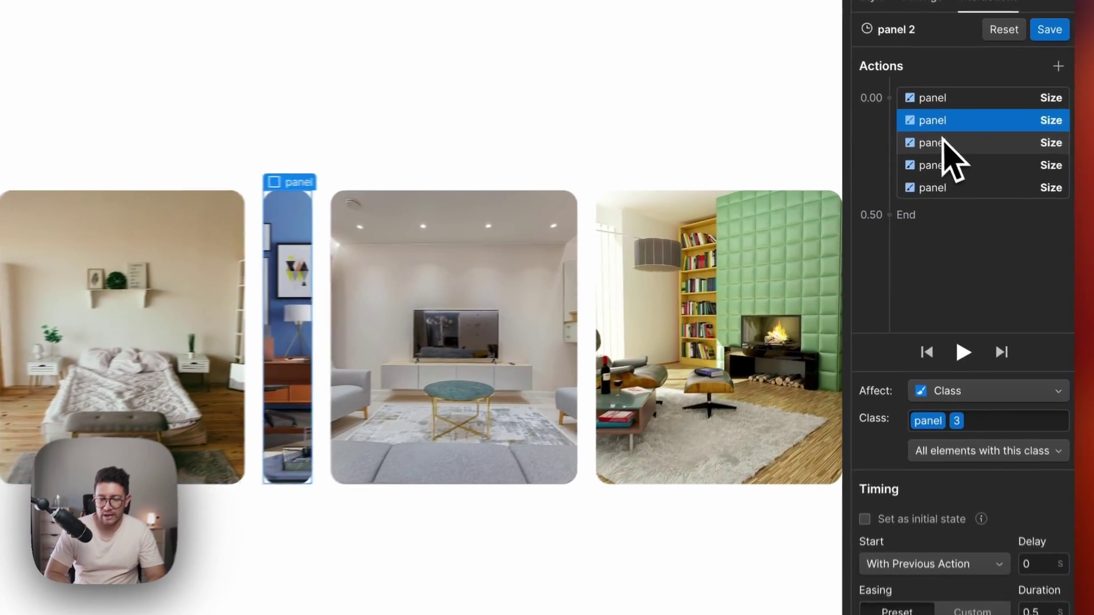
{"action": "left_click", "coordinate": [968, 171]}
{"action": "left_click", "coordinate": [957, 389]}
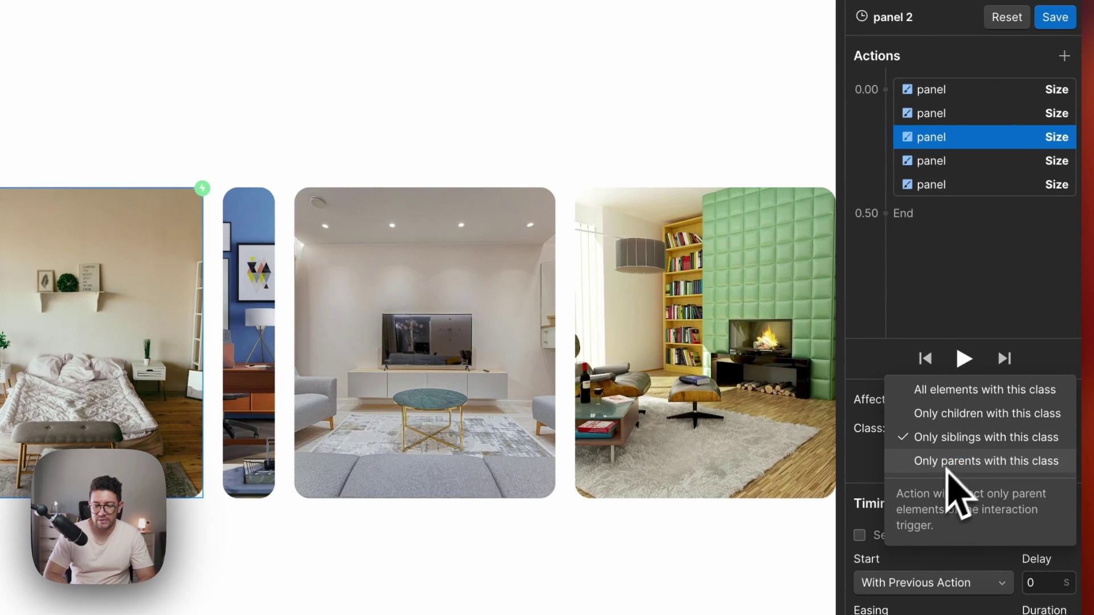
{"action": "left_click", "coordinate": [992, 389]}
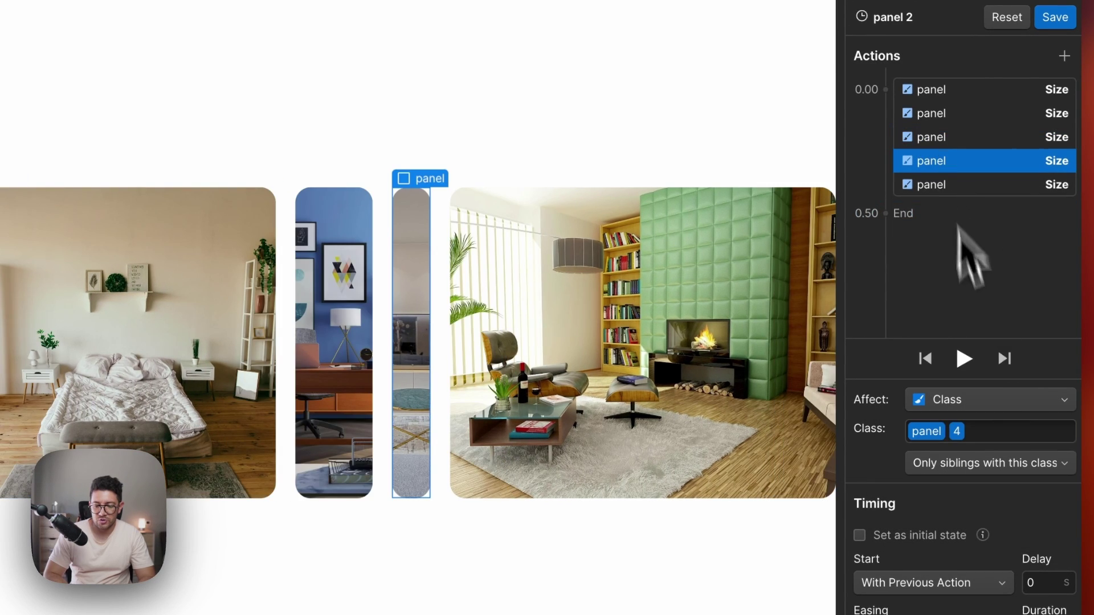
Step: Make the Size actions of the fourth and fifth panels affect all elements with this class, and save the panel 2 animation
{"action": "left_click", "coordinate": [958, 464]}
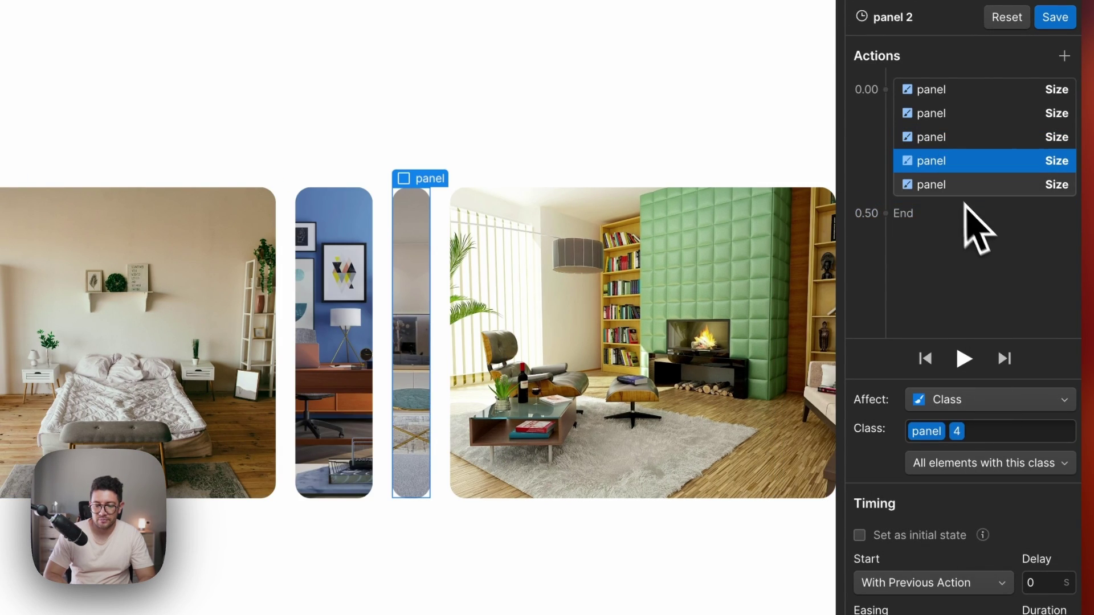
{"action": "left_click", "coordinate": [951, 194]}
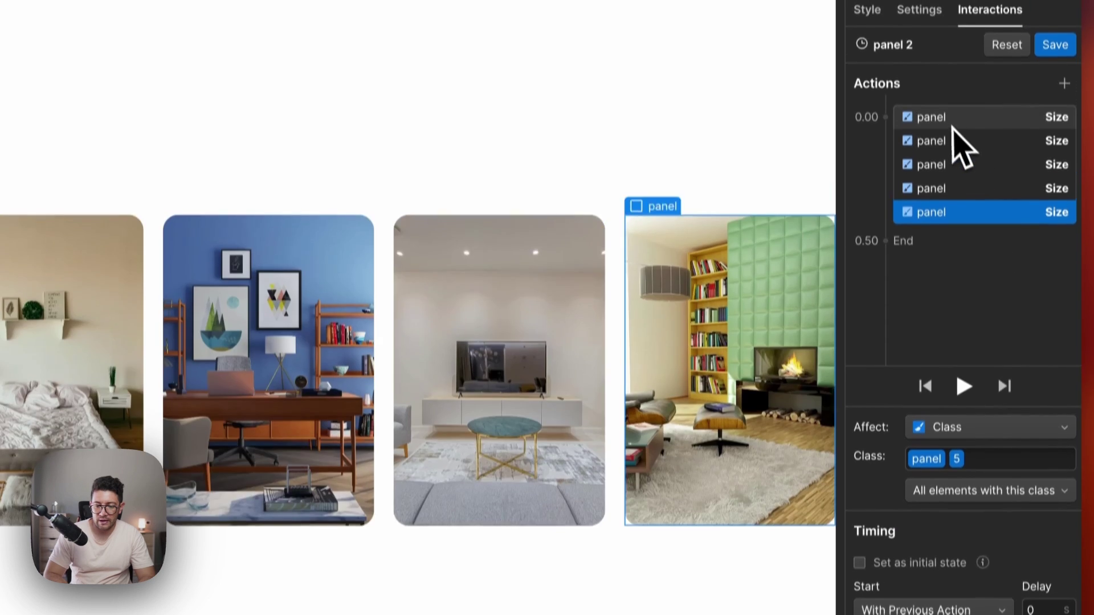
{"action": "left_click", "coordinate": [953, 94]}
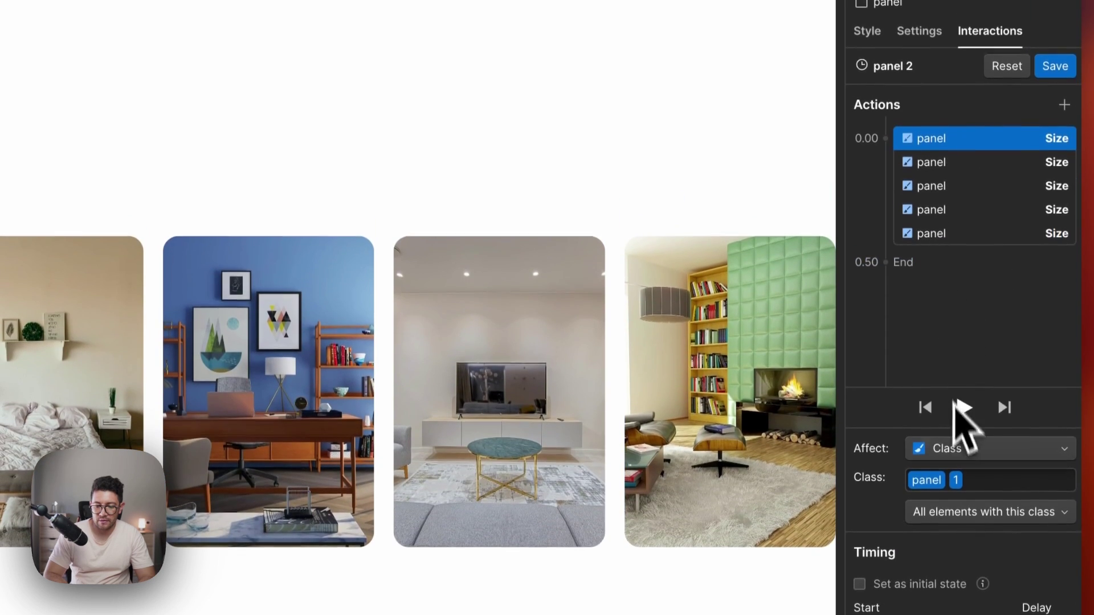
{"action": "left_click", "coordinate": [1054, 17]}
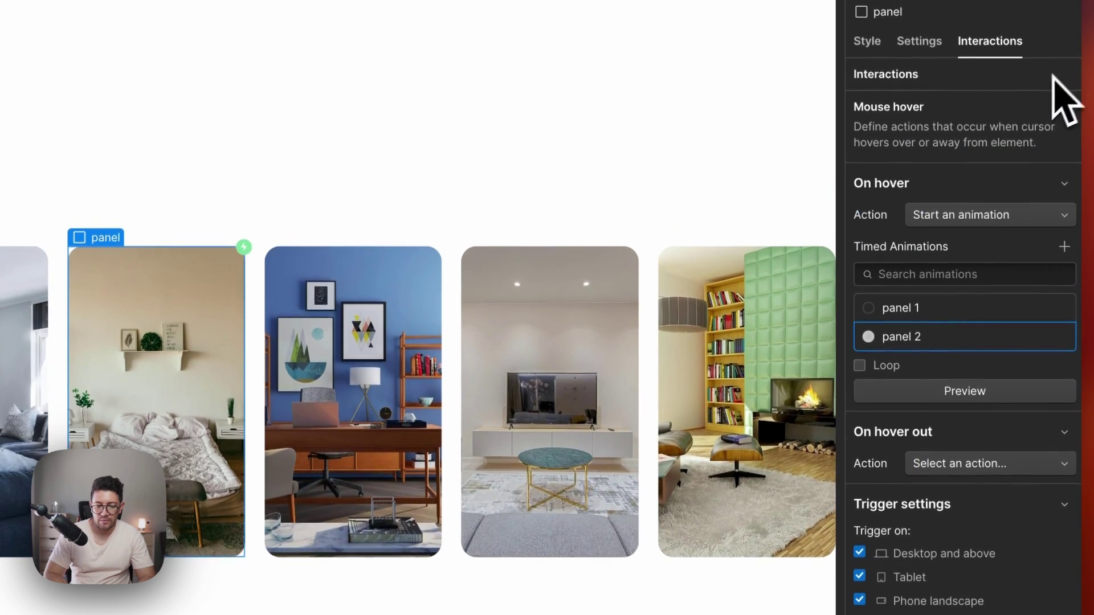
Step: In the panel 1 animation, make the Size actions of the fifth and fourth panels affect all elements with this class
{"action": "left_click", "coordinate": [1038, 308]}
{"action": "left_click", "coordinate": [991, 245]}
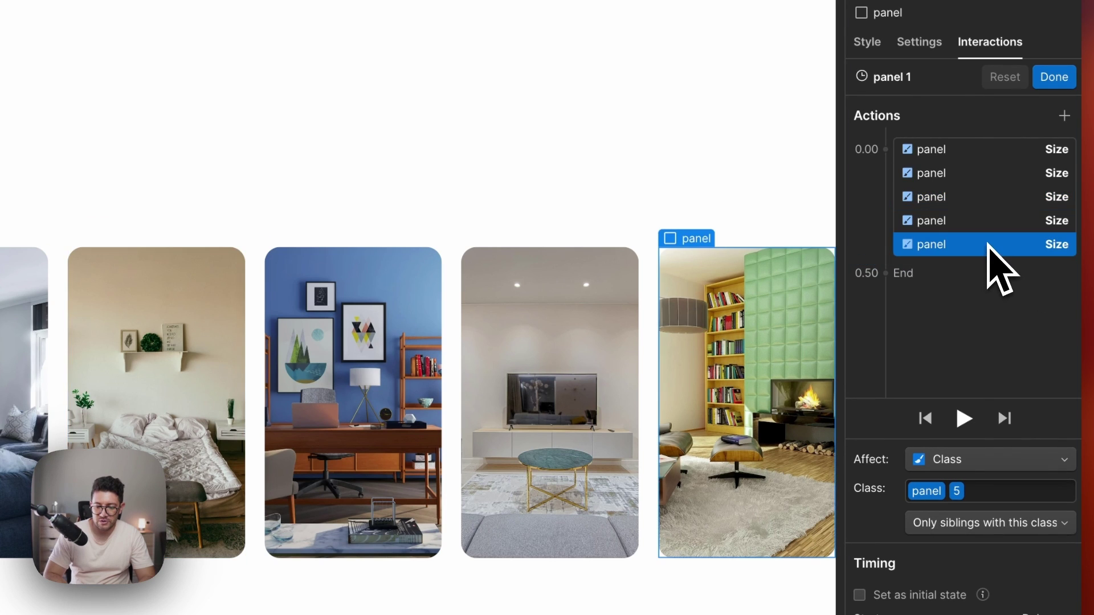
{"action": "left_click", "coordinate": [986, 500]}
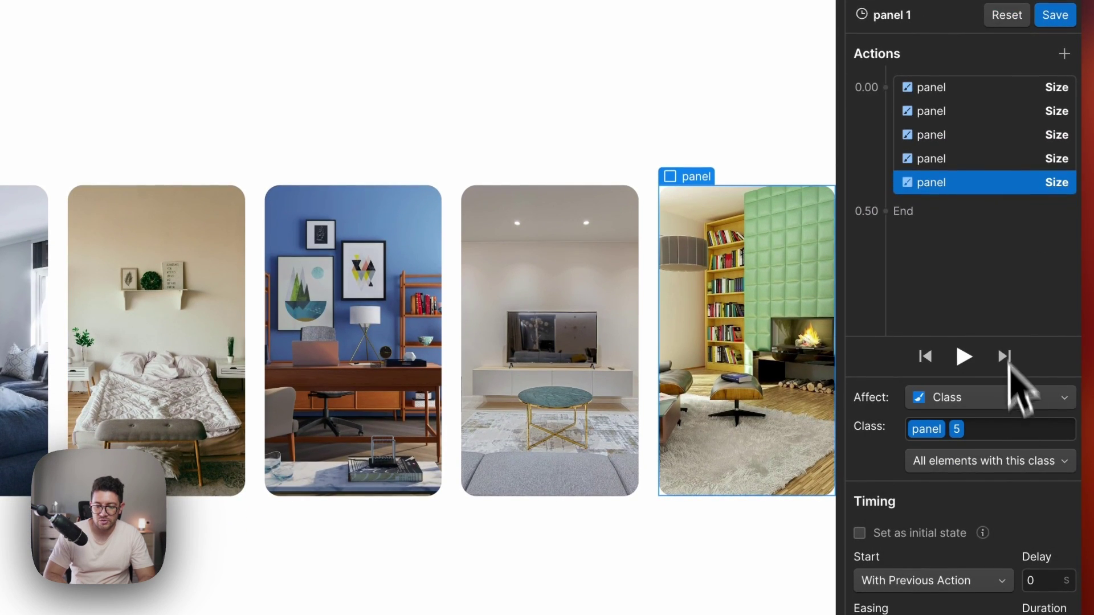
{"action": "left_click", "coordinate": [946, 160]}
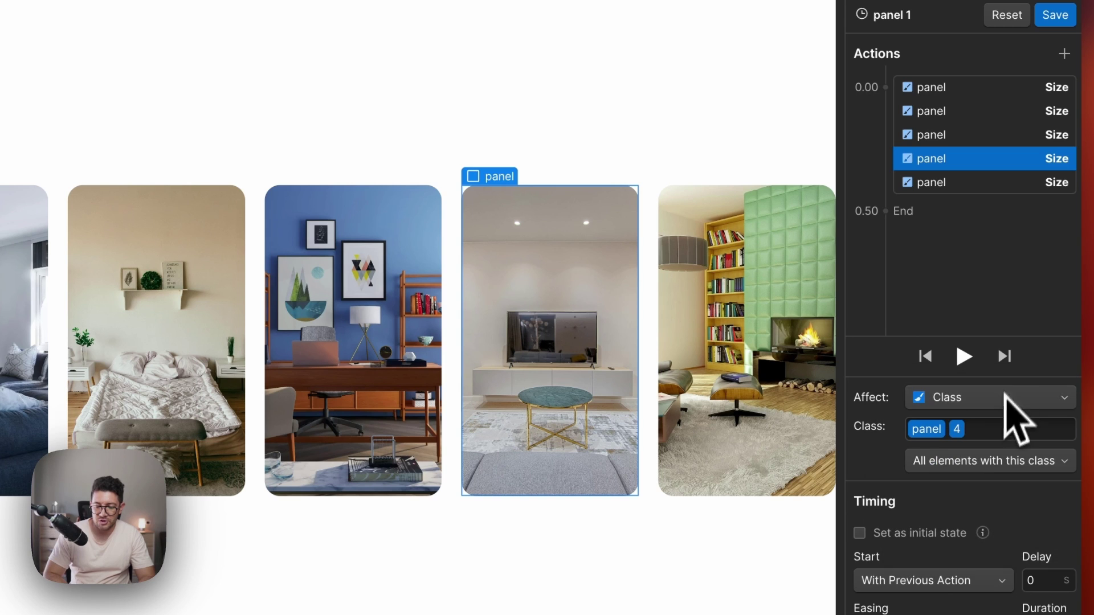
Step: Make the Size actions of the second and third panels affect all elements with this class, and save the panel 1 animation
{"action": "left_click", "coordinate": [1009, 138]}
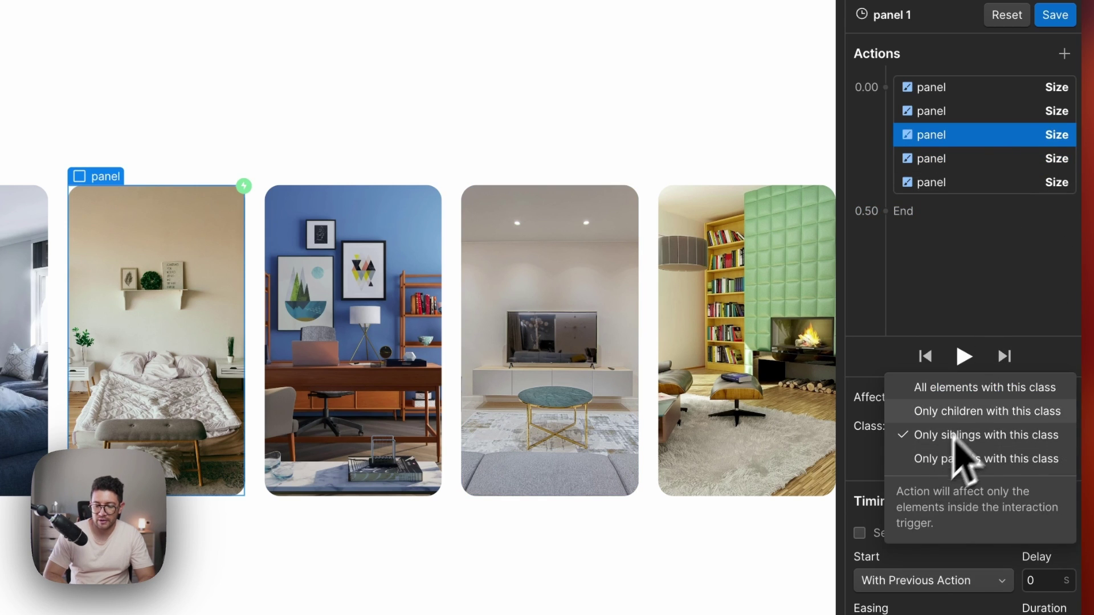
{"action": "left_click", "coordinate": [937, 111]}
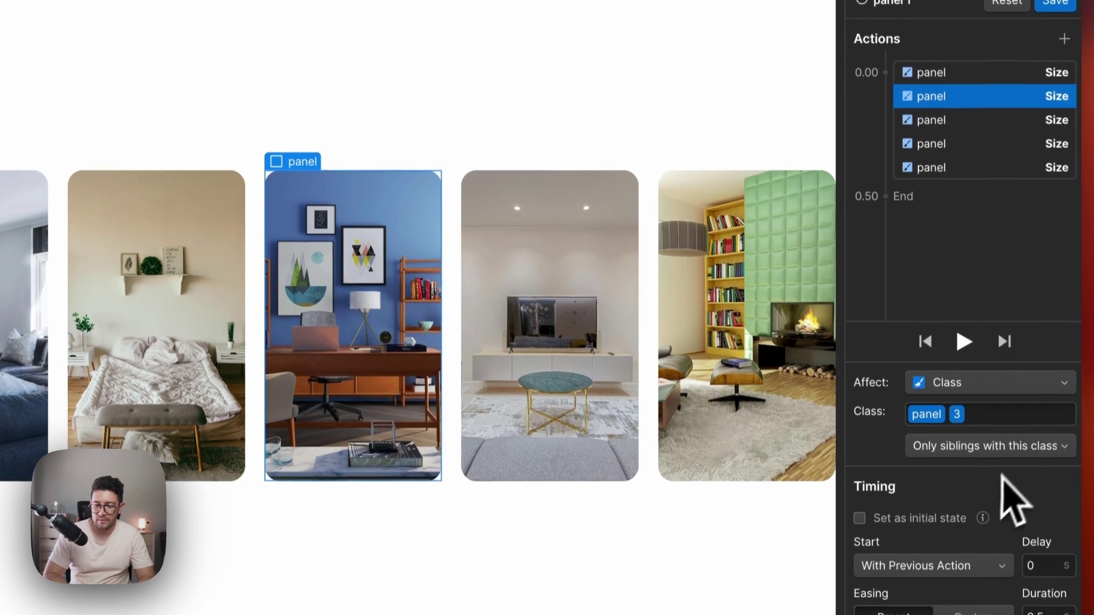
{"action": "left_click", "coordinate": [1000, 460]}
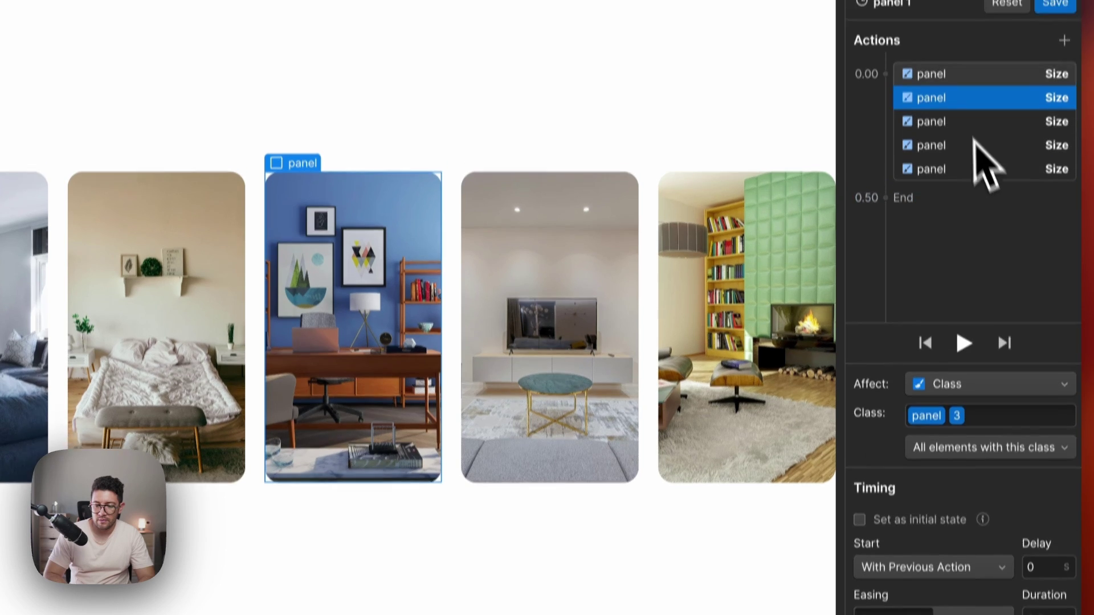
{"action": "left_click", "coordinate": [963, 62]}
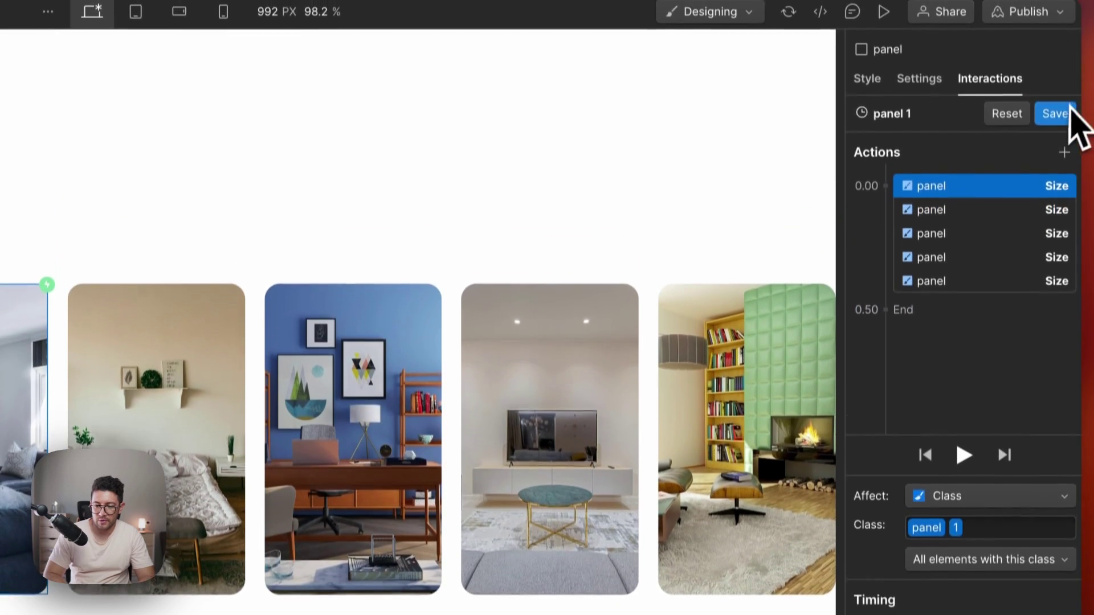
{"action": "left_click", "coordinate": [1060, 113]}
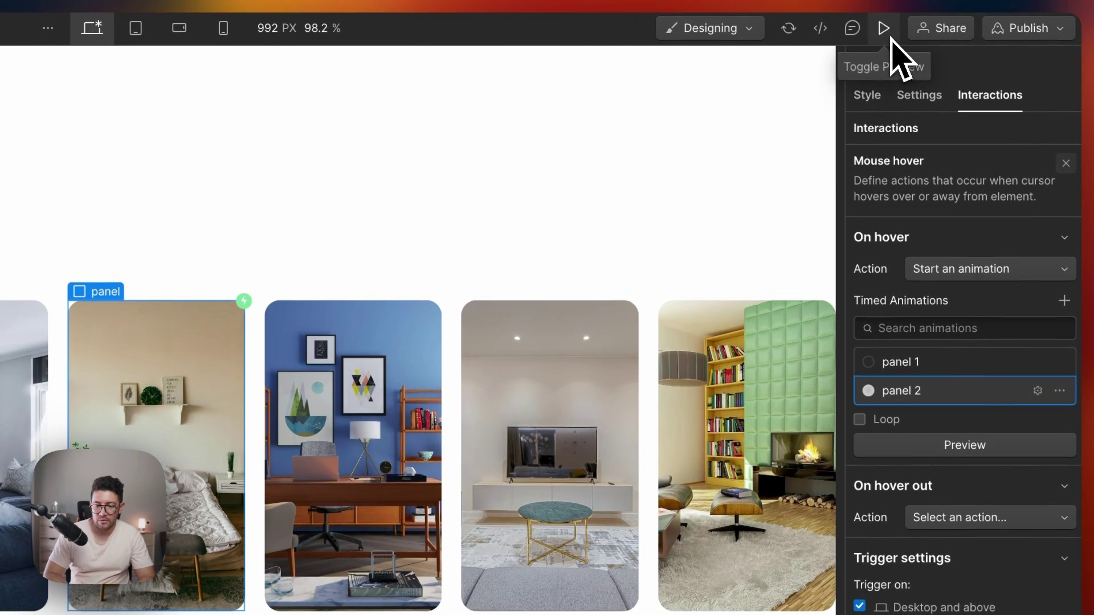
Step: Preview the page, test how the first and second panels expand on hover, and return to designing
{"action": "left_click", "coordinate": [884, 28]}
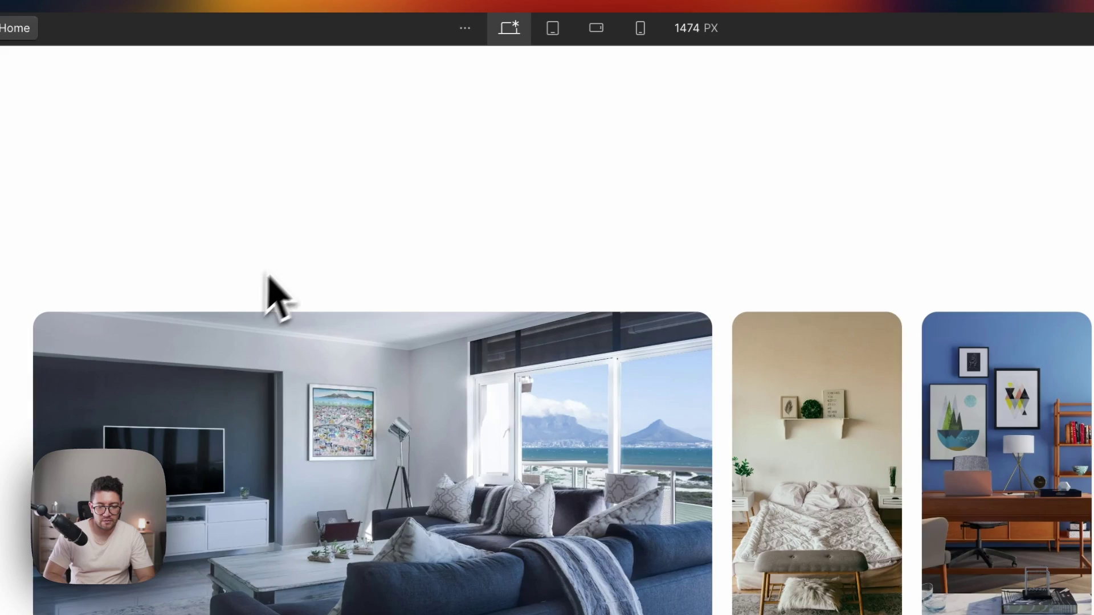
{"action": "mouse_move", "coordinate": [764, 399]}
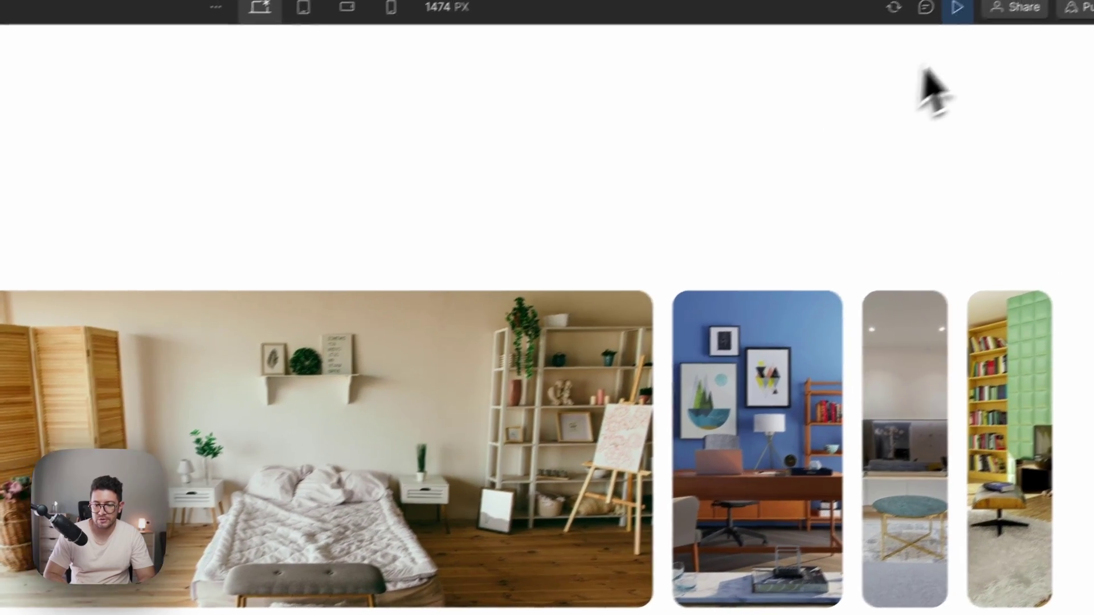
{"action": "left_click", "coordinate": [926, 25]}
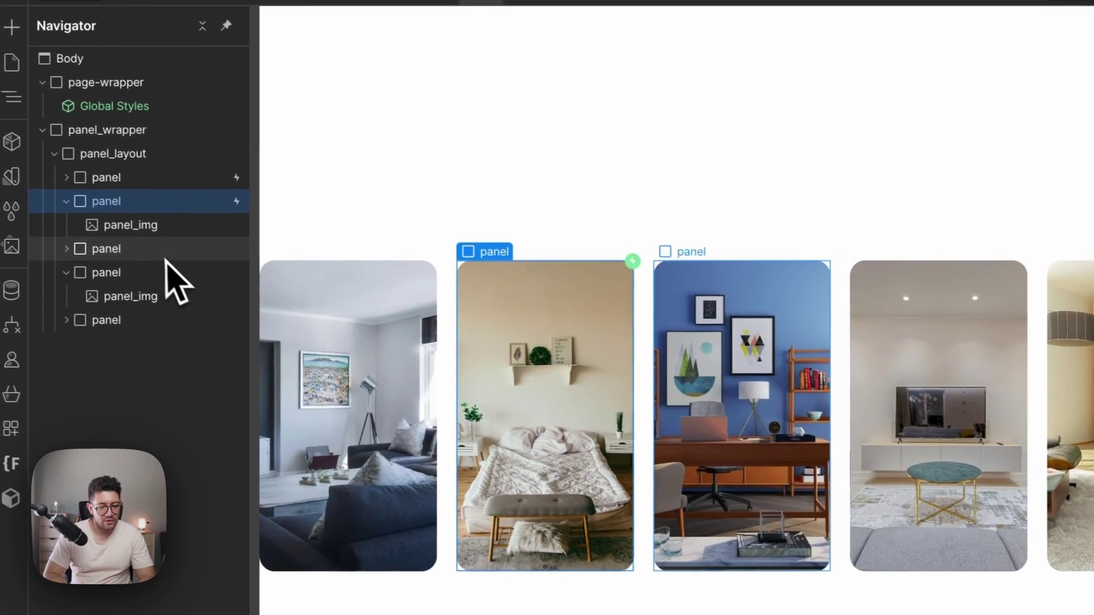
Step: Add a mouse hover trigger to the third panel that starts an animation on hover, duplicating panel 2 as panel 3
{"action": "left_click", "coordinate": [32, 235]}
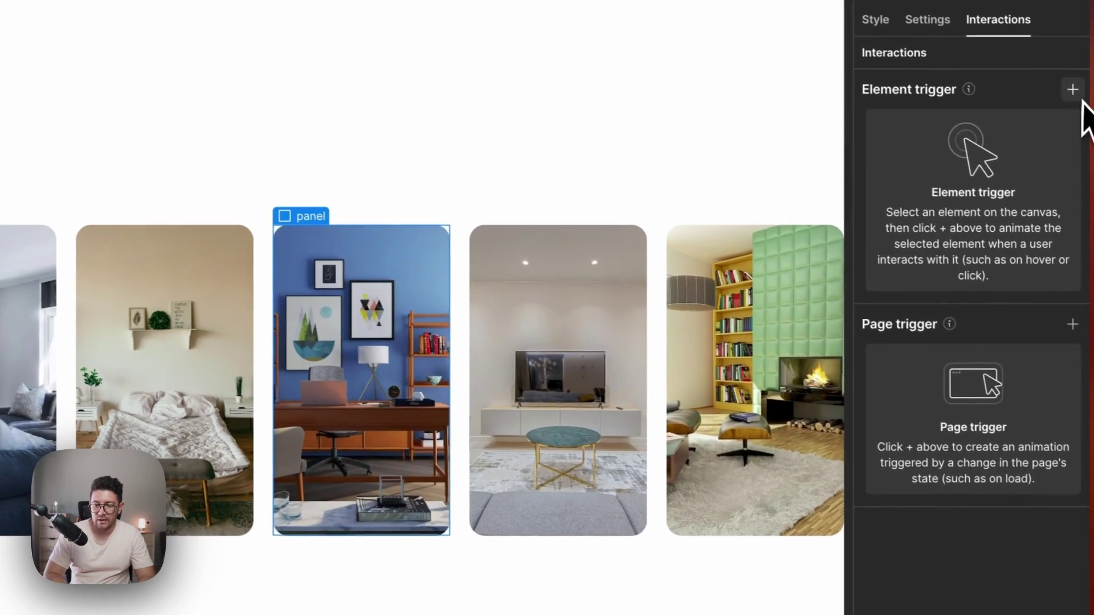
{"action": "left_click", "coordinate": [1070, 89]}
{"action": "left_click", "coordinate": [989, 149]}
{"action": "left_click", "coordinate": [978, 193]}
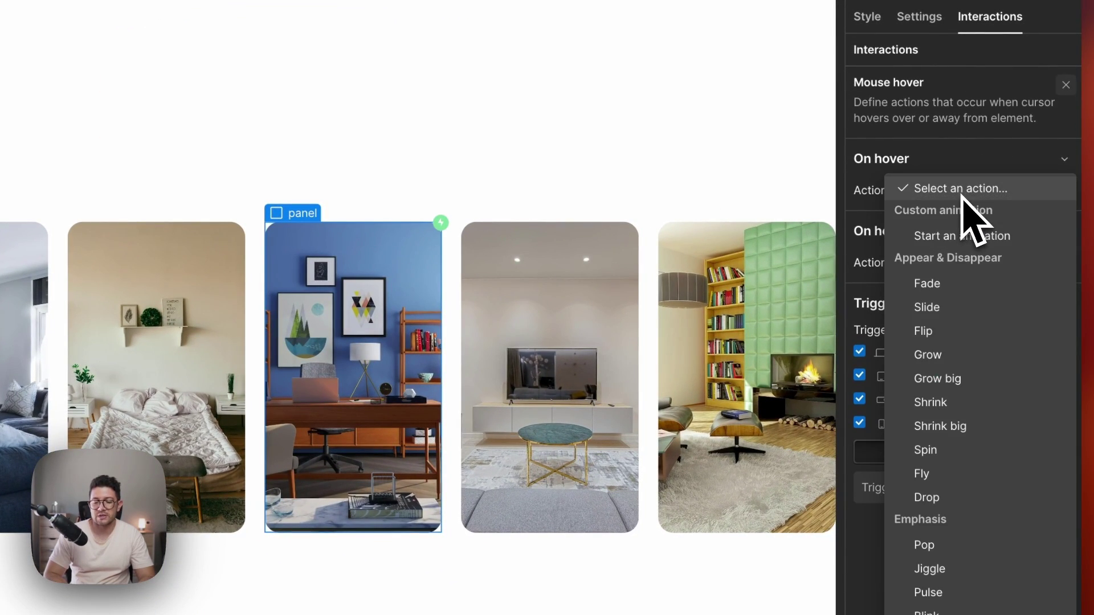
{"action": "left_click", "coordinate": [995, 236]}
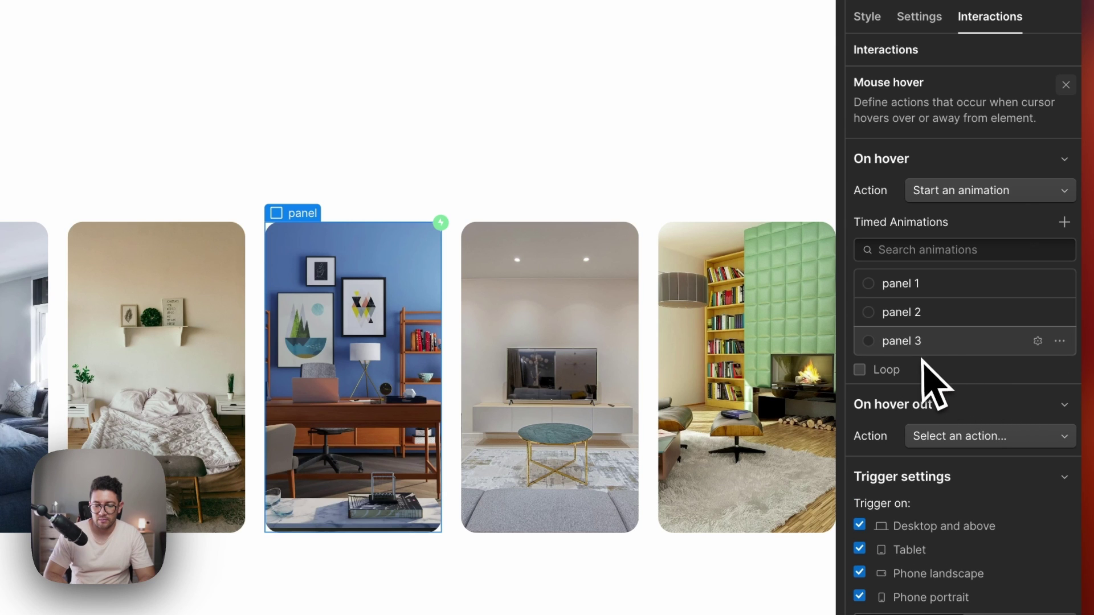
Step: In the panel 3 animation, set the first panel's width to 10% and the third panel's width to 80%
{"action": "left_click", "coordinate": [1038, 341]}
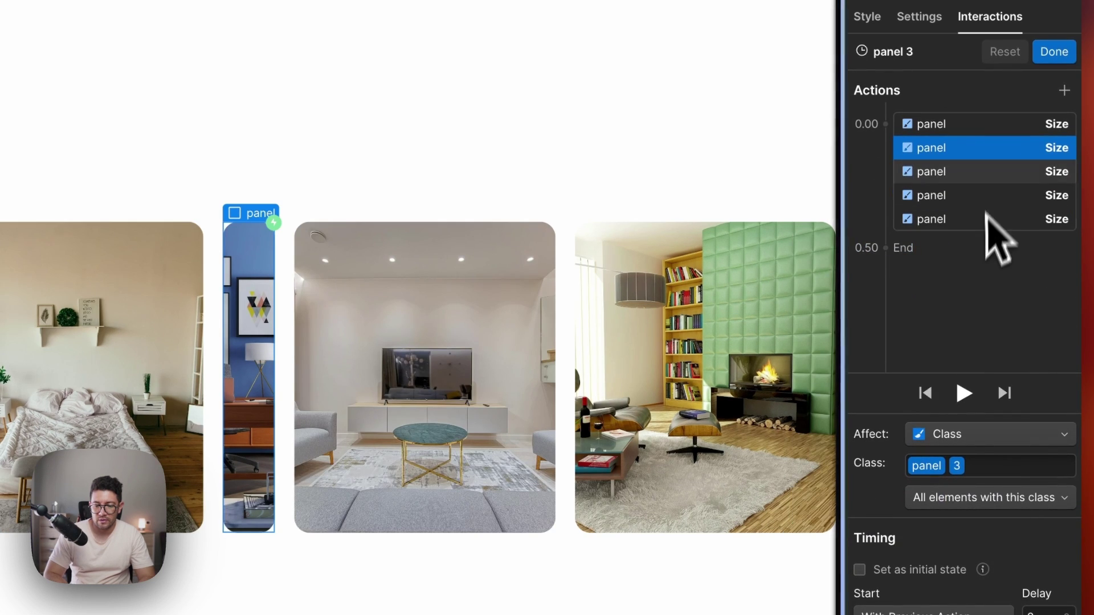
{"action": "left_click", "coordinate": [969, 125]}
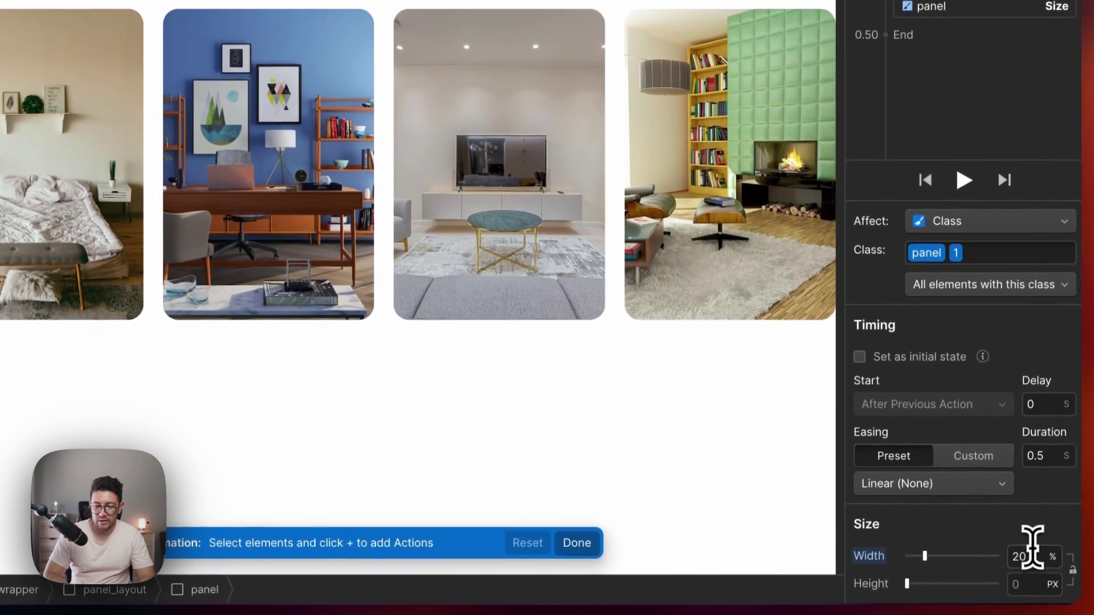
{"action": "left_click", "coordinate": [1033, 552]}
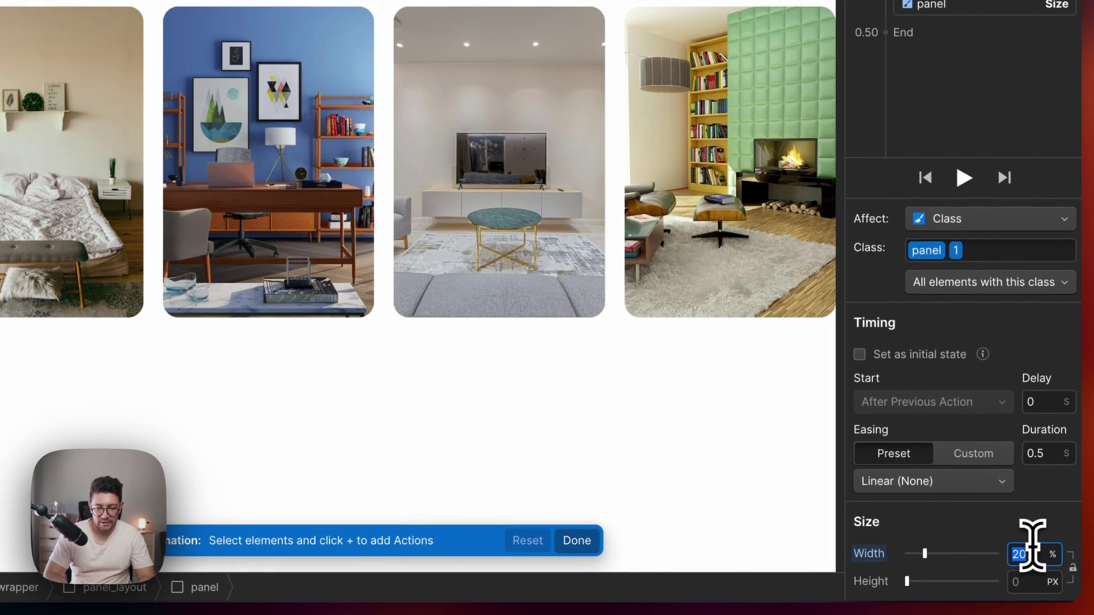
{"action": "type", "text": "10"}
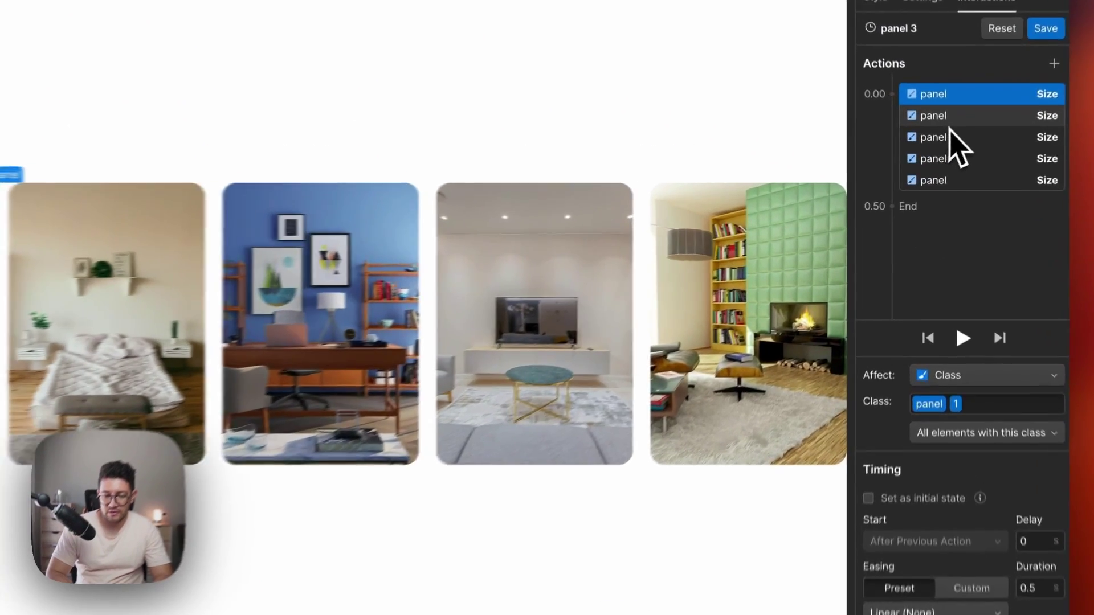
{"action": "left_click", "coordinate": [938, 155]}
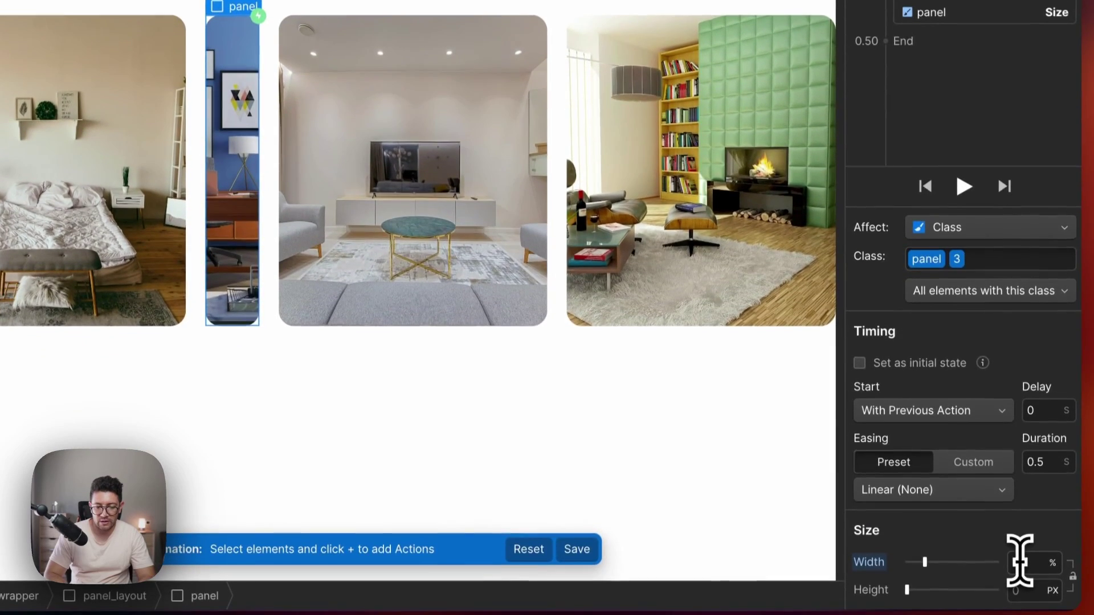
{"action": "left_click", "coordinate": [1020, 561]}
{"action": "type", "text": "8"}
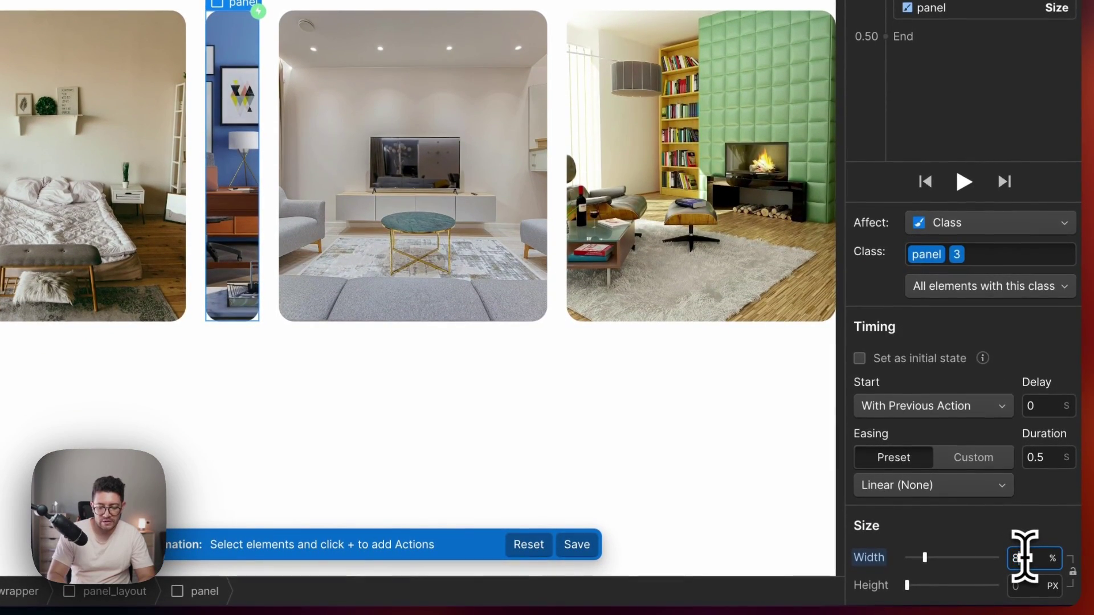
{"action": "type", "text": "0"}
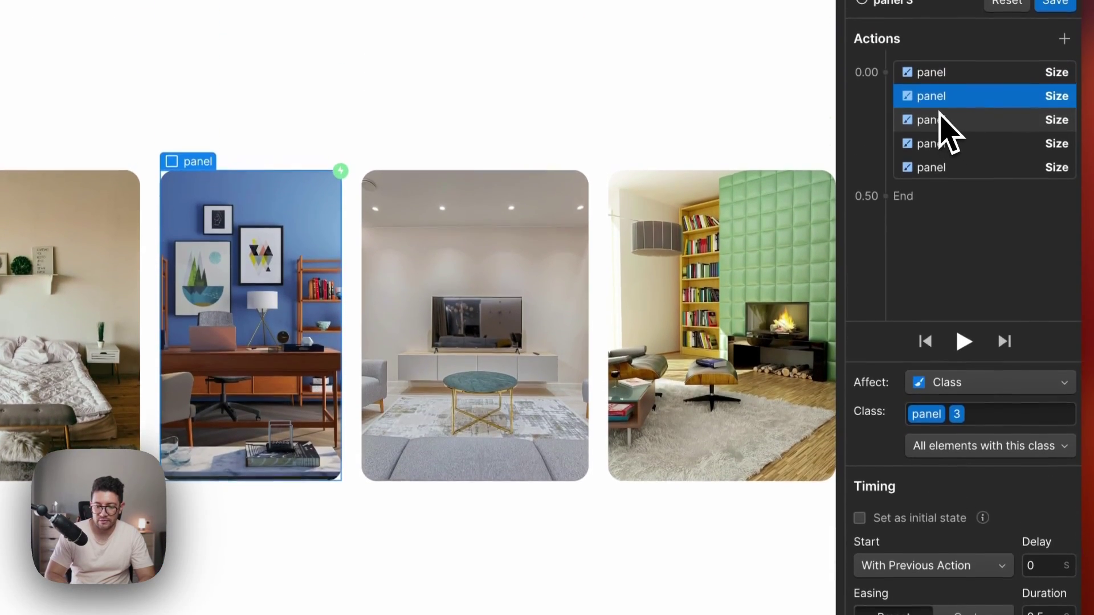
Step: Set the second and fourth panels' widths to 20% and the fifth panel's to 10%, and save the panel 3 animation
{"action": "left_click", "coordinate": [939, 118]}
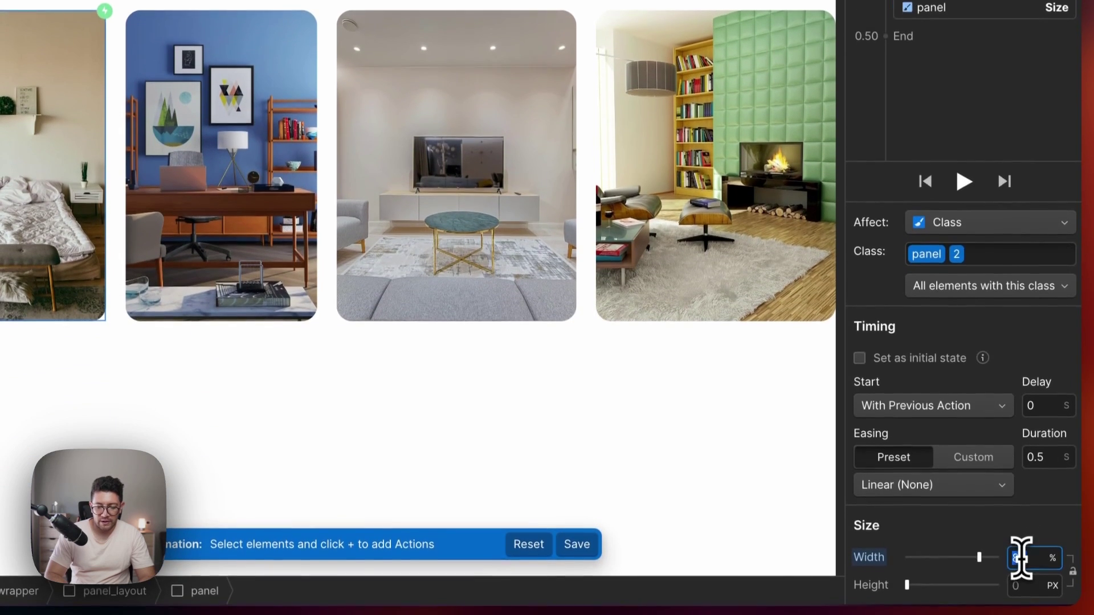
{"action": "left_click", "coordinate": [1021, 555]}
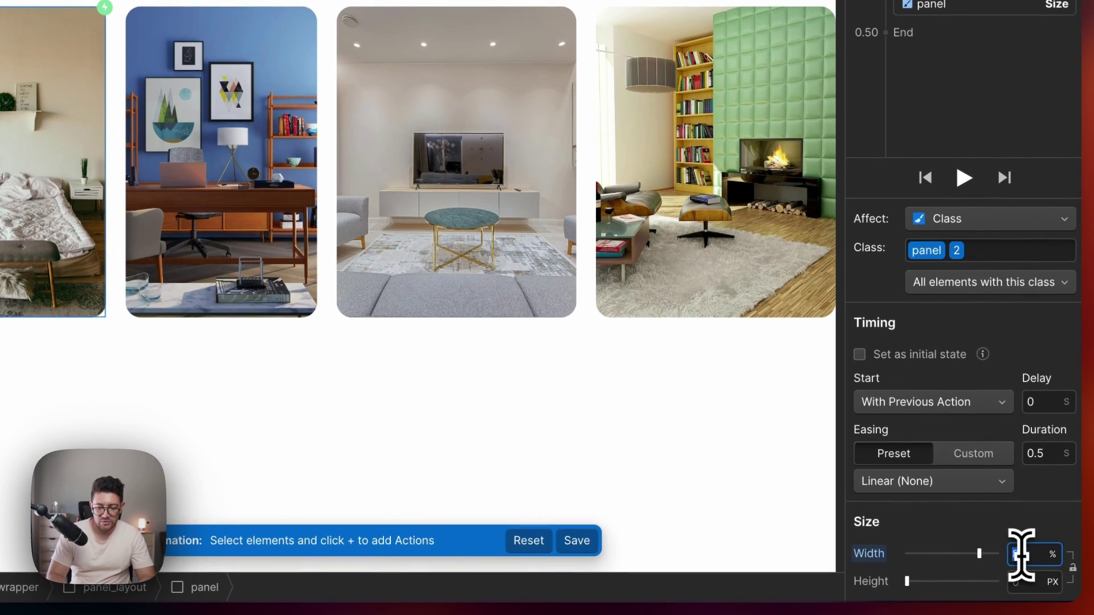
{"action": "type", "text": "20"}
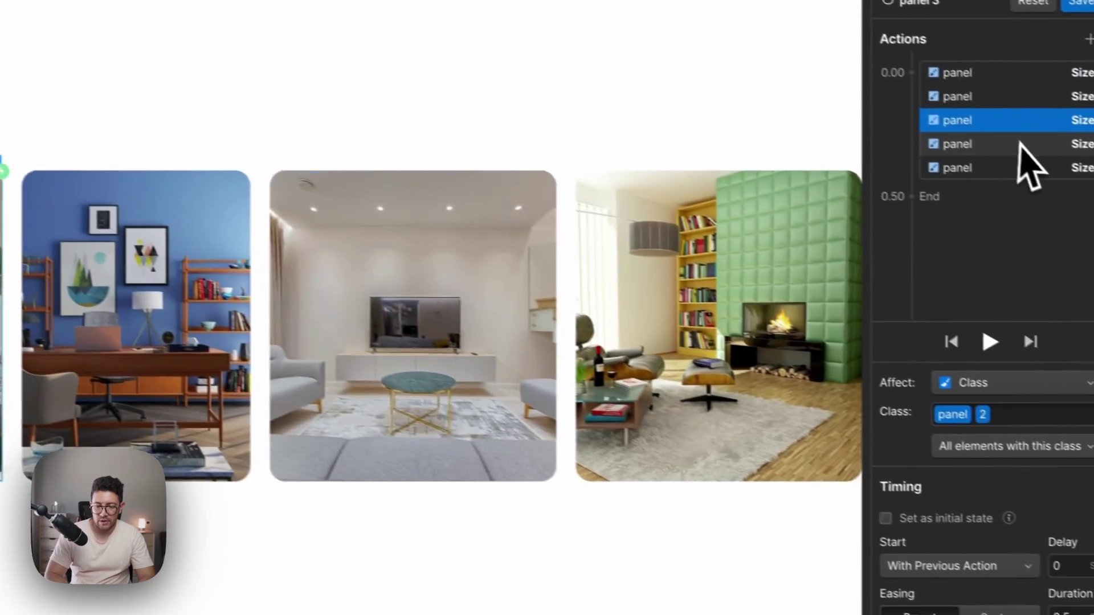
{"action": "left_click", "coordinate": [1021, 144]}
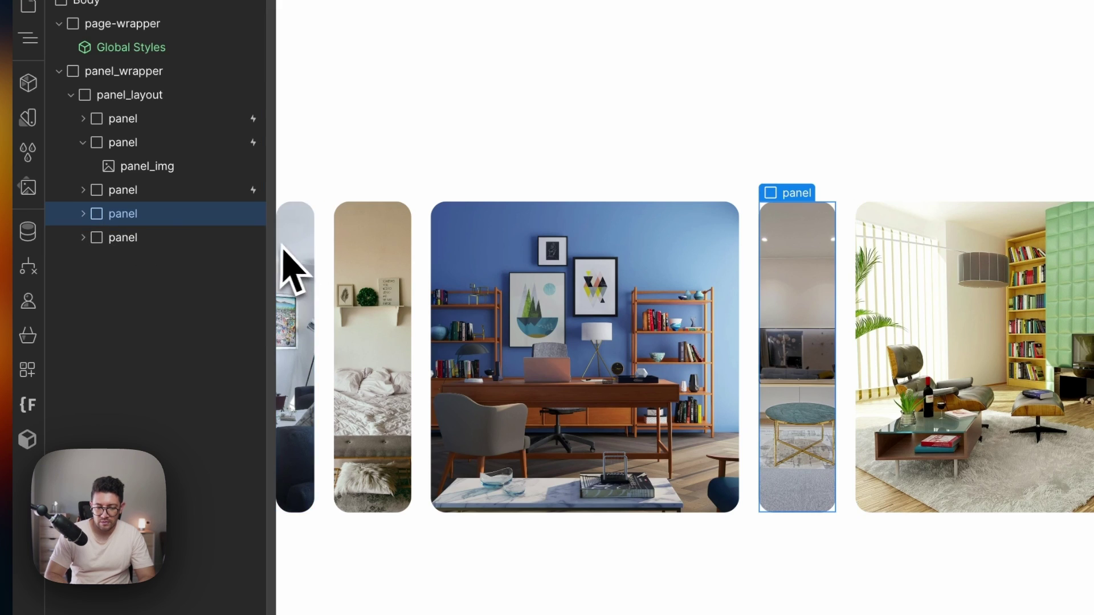
{"action": "left_click", "coordinate": [201, 239]}
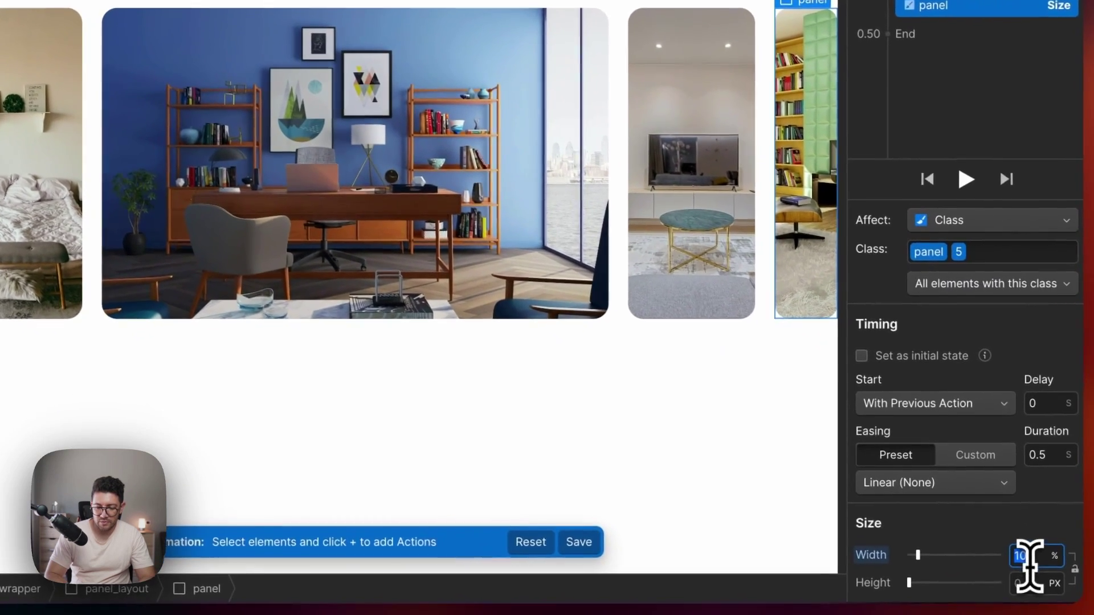
{"action": "left_click", "coordinate": [1054, 125]}
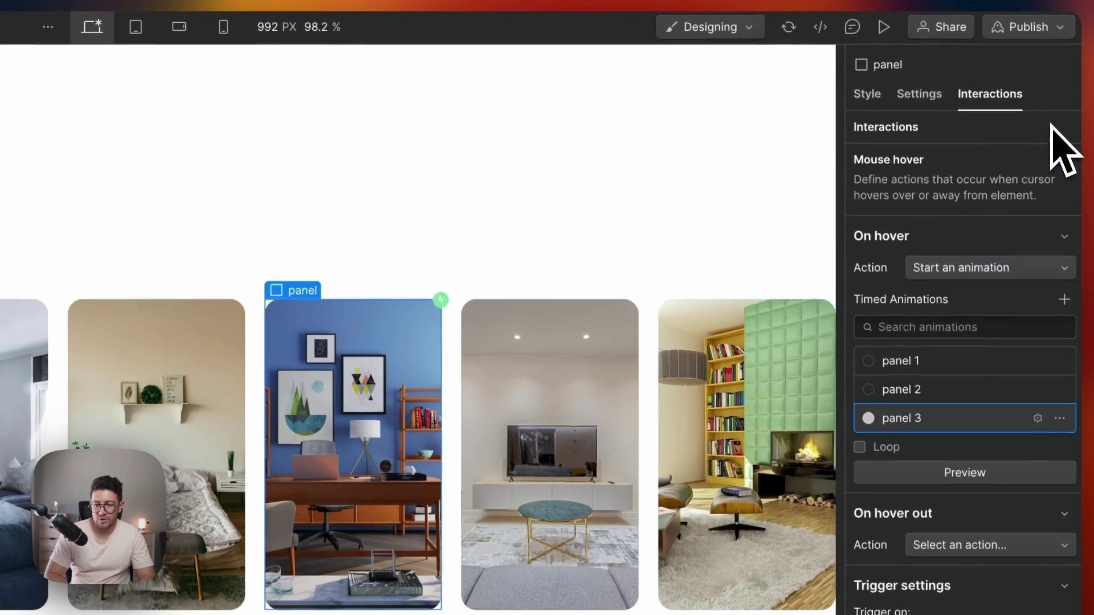
Step: Preview the page and test the third panel's hover animation
{"action": "left_click", "coordinate": [891, 28]}
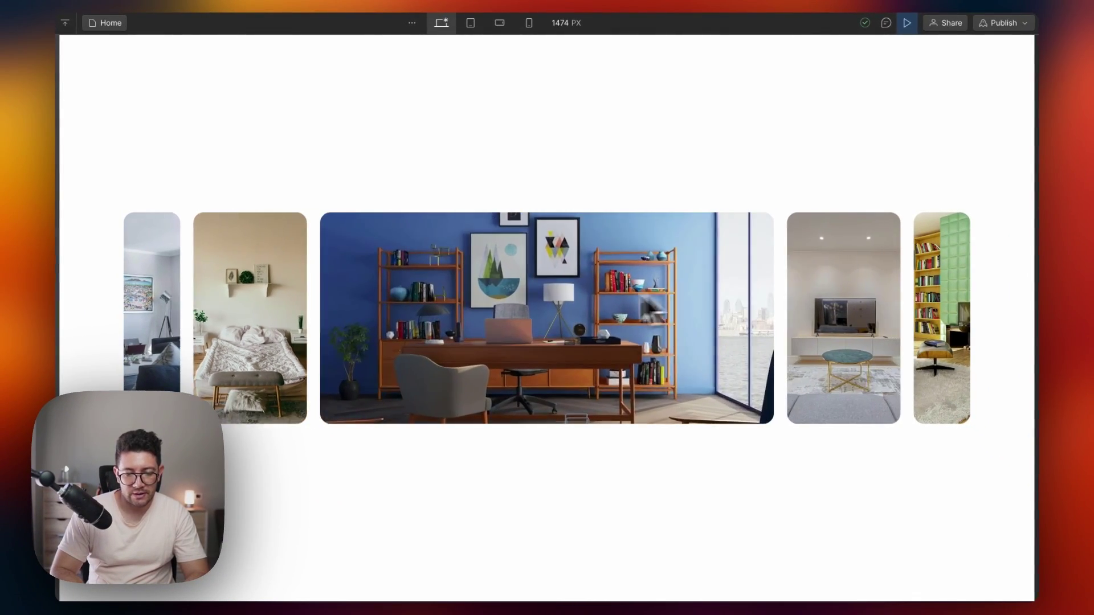
{"action": "left_click", "coordinate": [907, 23]}
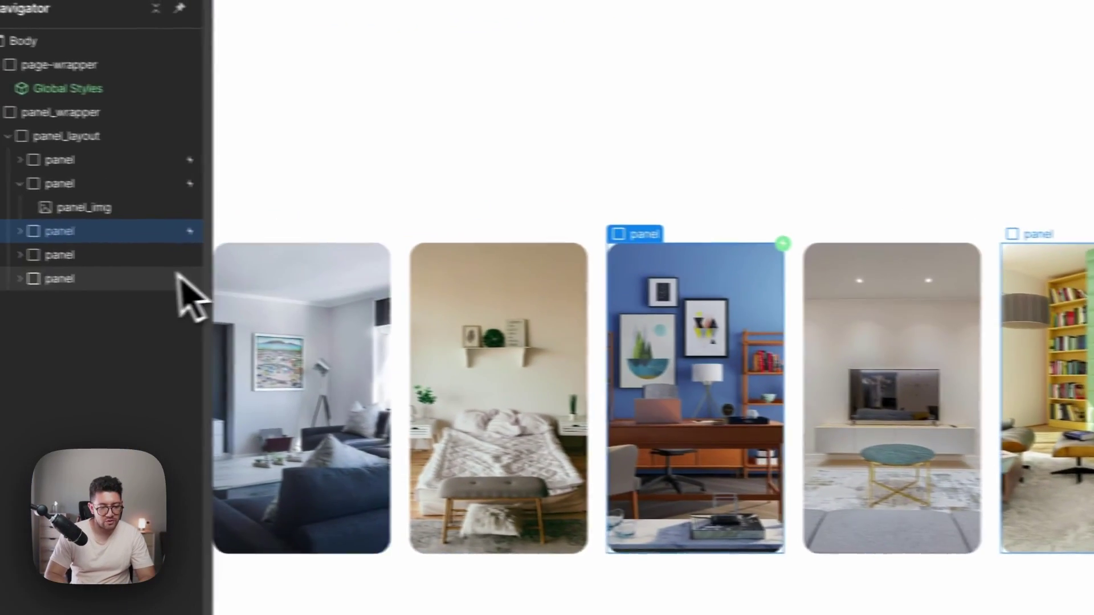
Step: Add a mouse hover trigger to the fourth panel that starts an animation on hover, duplicating panel 3 as panel 4
{"action": "left_click", "coordinate": [165, 254]}
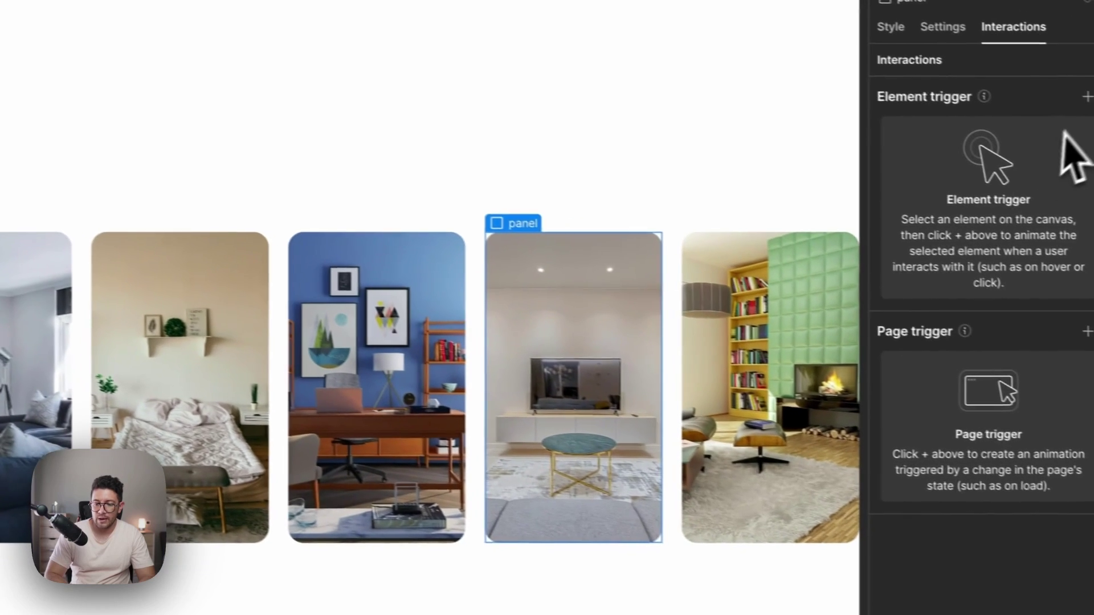
{"action": "left_click", "coordinate": [1064, 92]}
{"action": "left_click", "coordinate": [961, 155]}
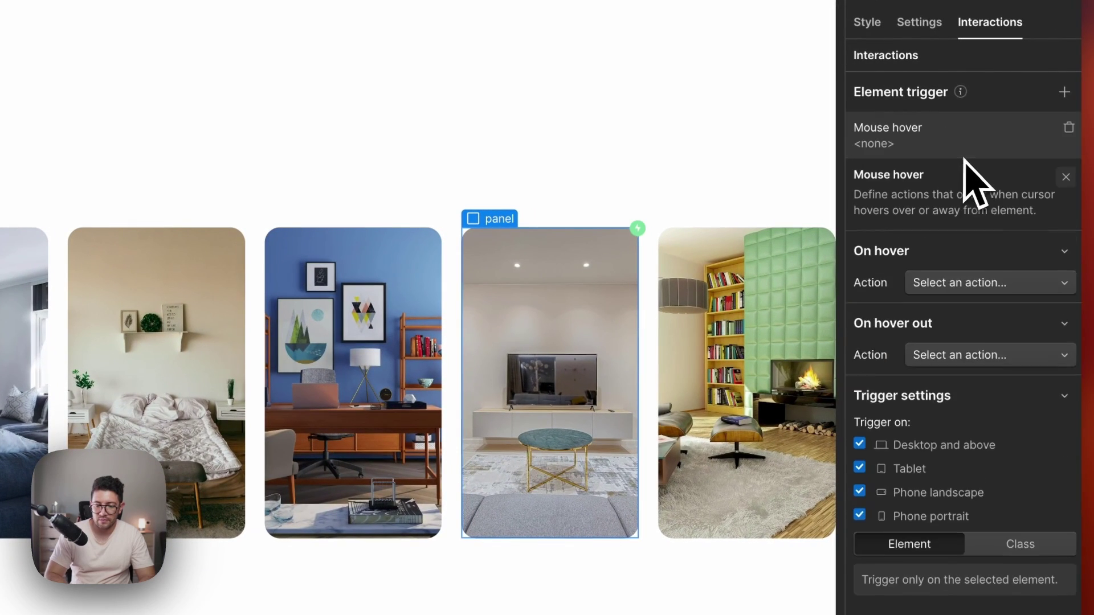
{"action": "left_click", "coordinate": [969, 196]}
{"action": "left_click", "coordinate": [938, 239]}
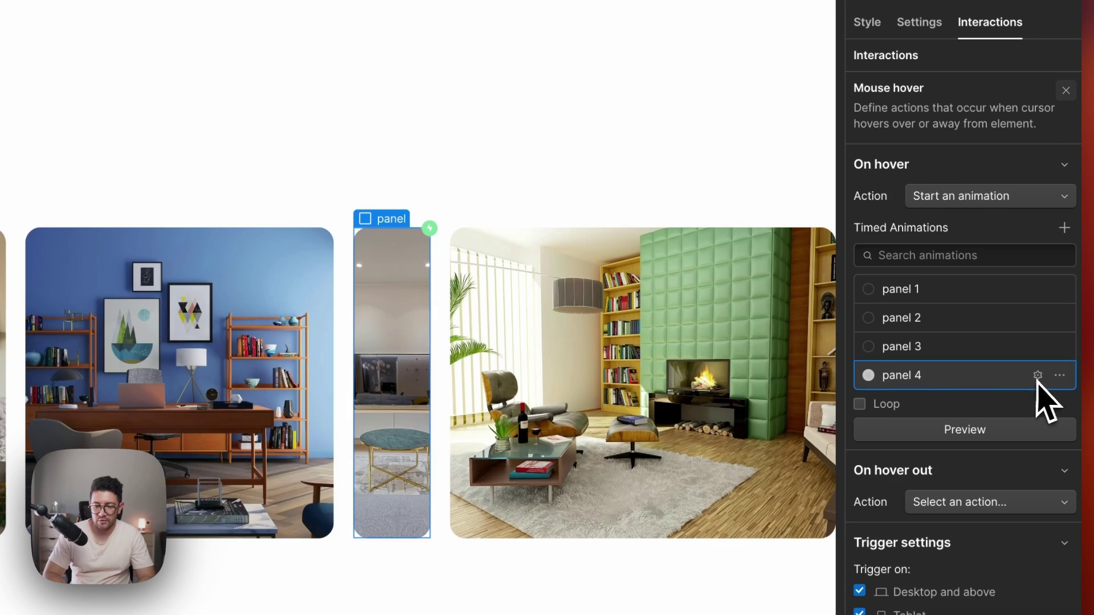
Step: In the panel 4 animation, check the first panel's width and set the third panel's width to 20%
{"action": "left_click", "coordinate": [1038, 375]}
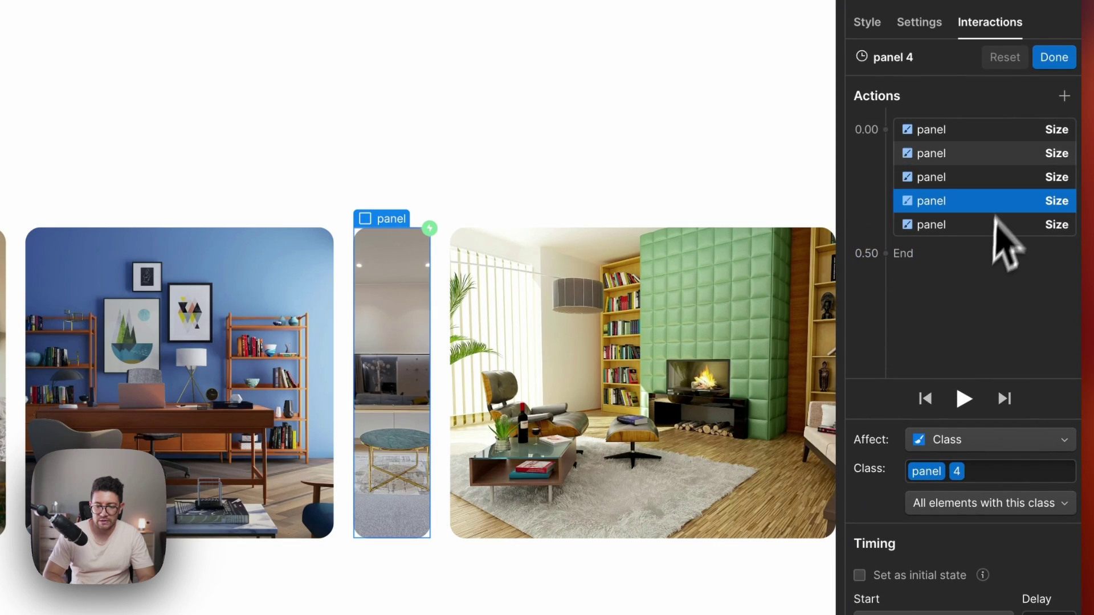
{"action": "left_click", "coordinate": [968, 134]}
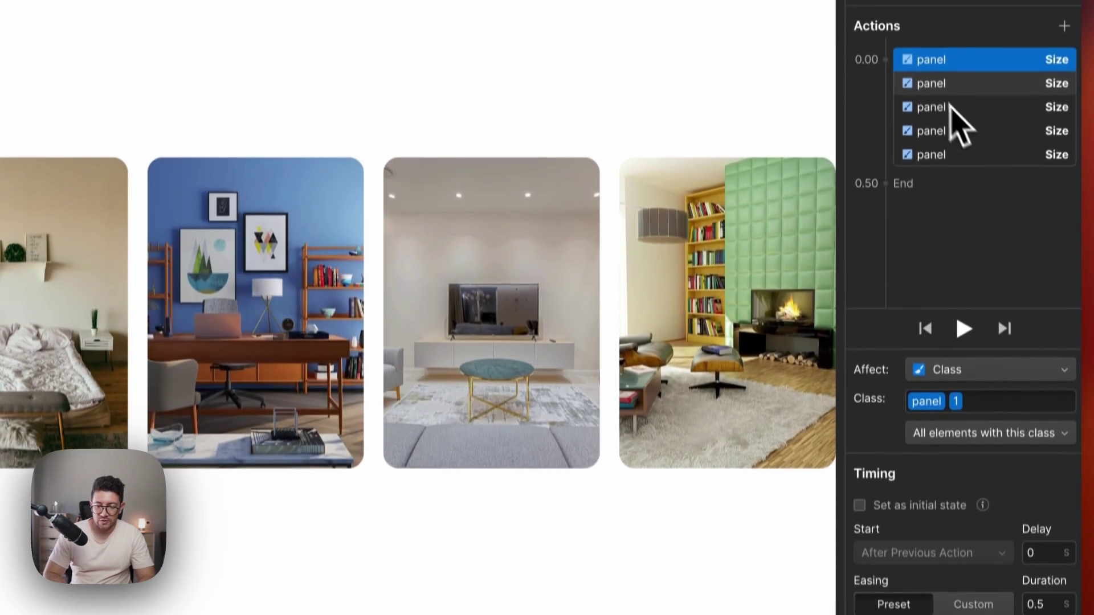
{"action": "left_click", "coordinate": [951, 86]}
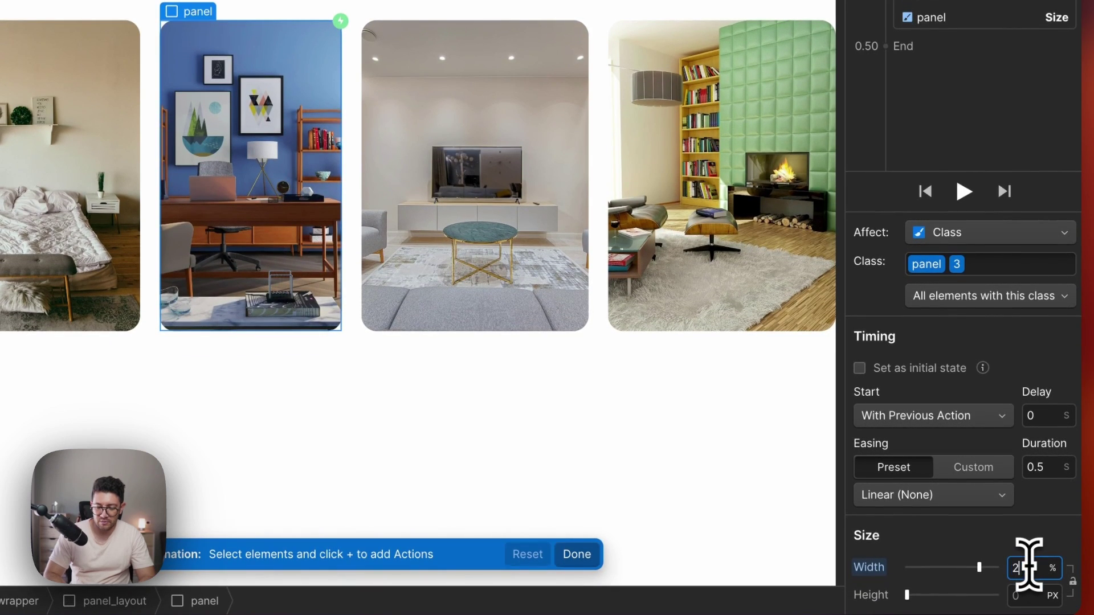
{"action": "key", "text": "Return"}
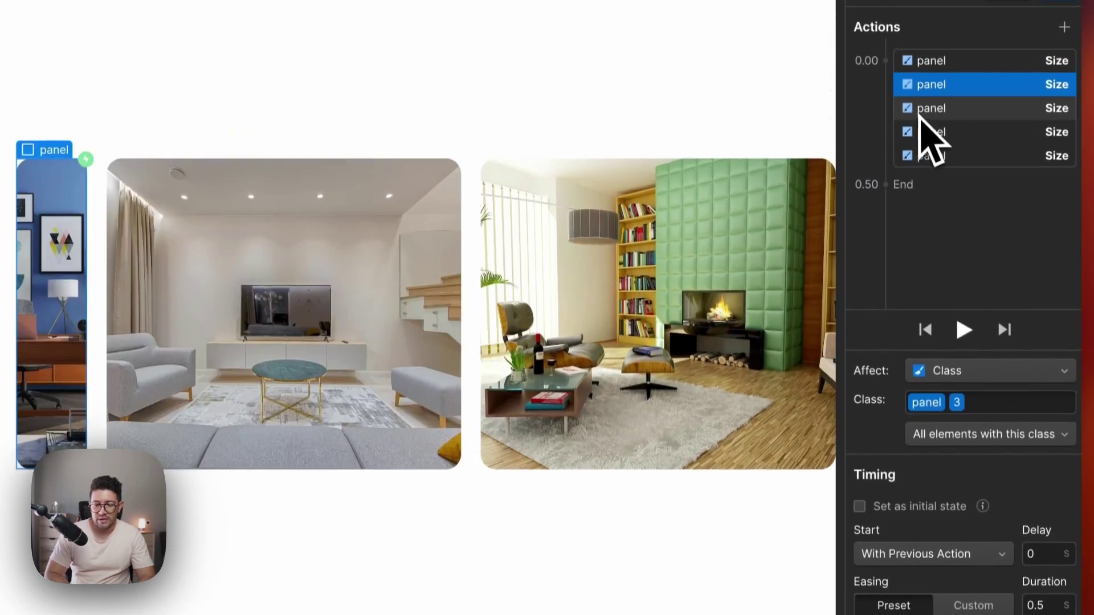
Step: In the panel 4 animation, set the second panel's width to 10% and the fourth panel's width to 80%
{"action": "left_click", "coordinate": [929, 112]}
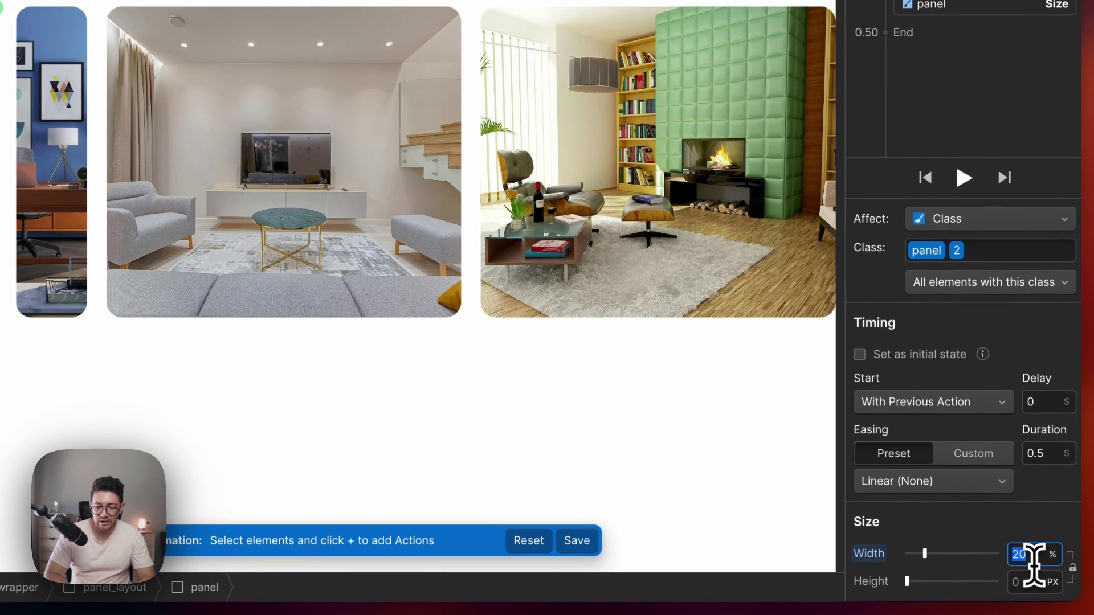
{"action": "left_click", "coordinate": [1035, 558]}
{"action": "type", "text": "10"}
{"action": "key", "text": "Return"}
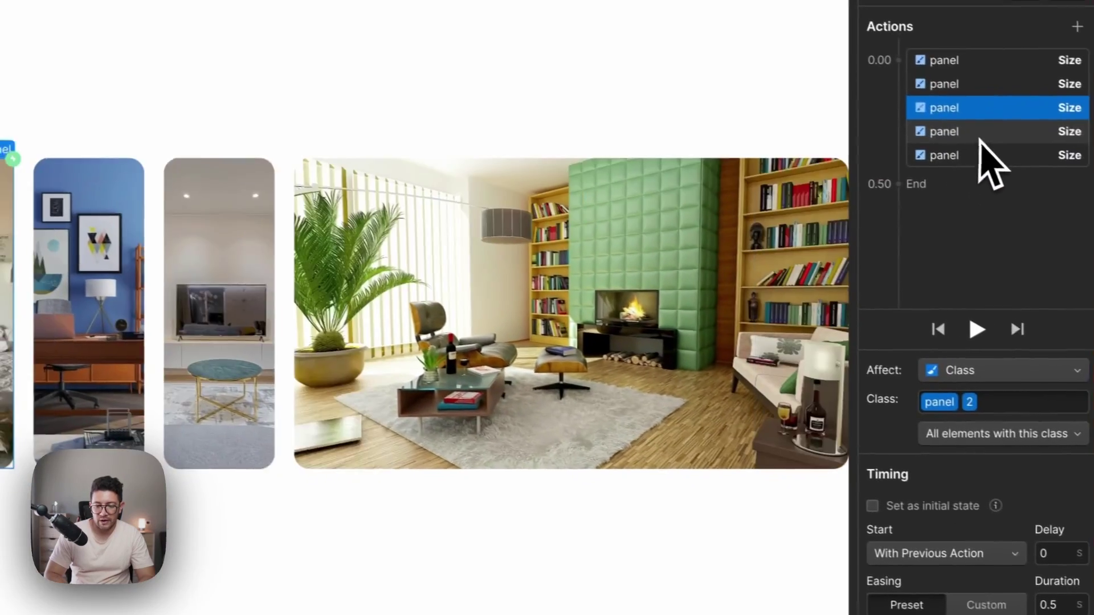
{"action": "left_click", "coordinate": [968, 131]}
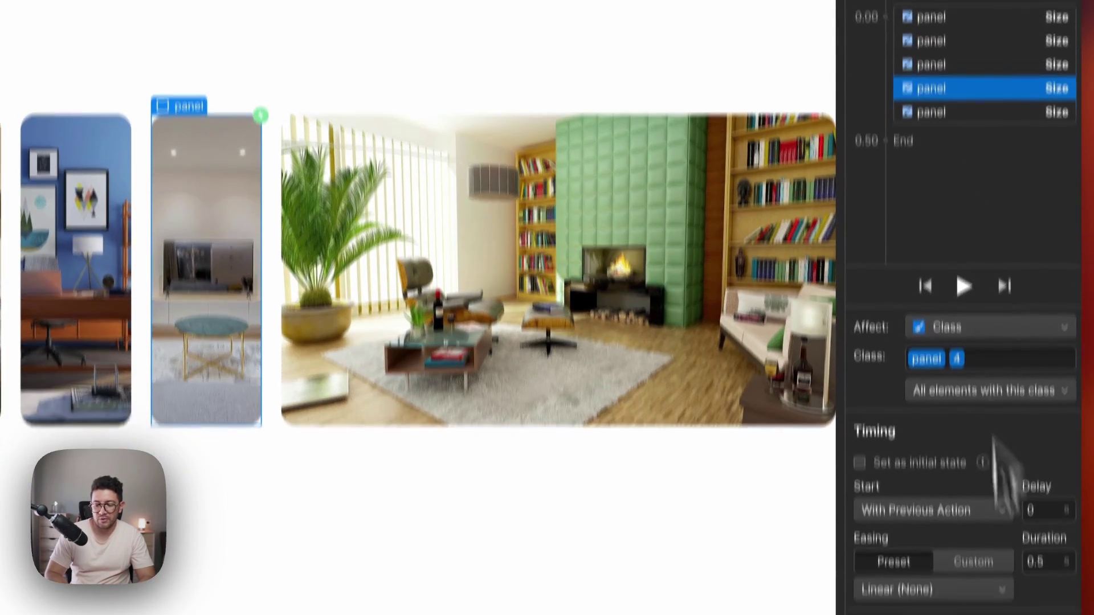
{"action": "left_click", "coordinate": [1034, 561]}
{"action": "type", "text": "80"}
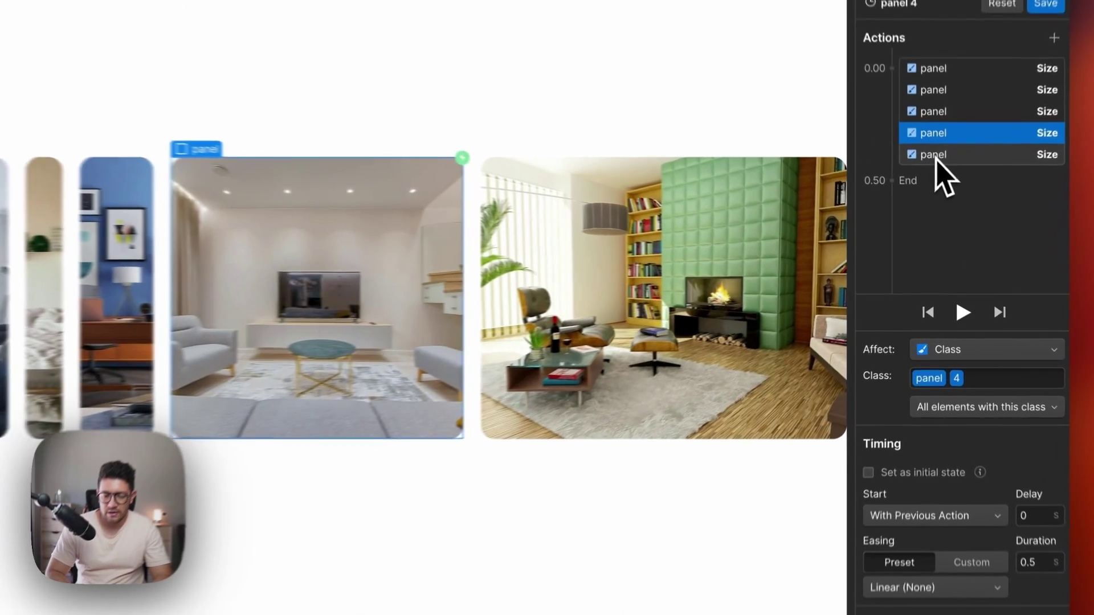
Step: Set the fifth panel's width to 20% and save the panel 4 animation
{"action": "left_click", "coordinate": [943, 203]}
{"action": "double_click", "coordinate": [999, 570]}
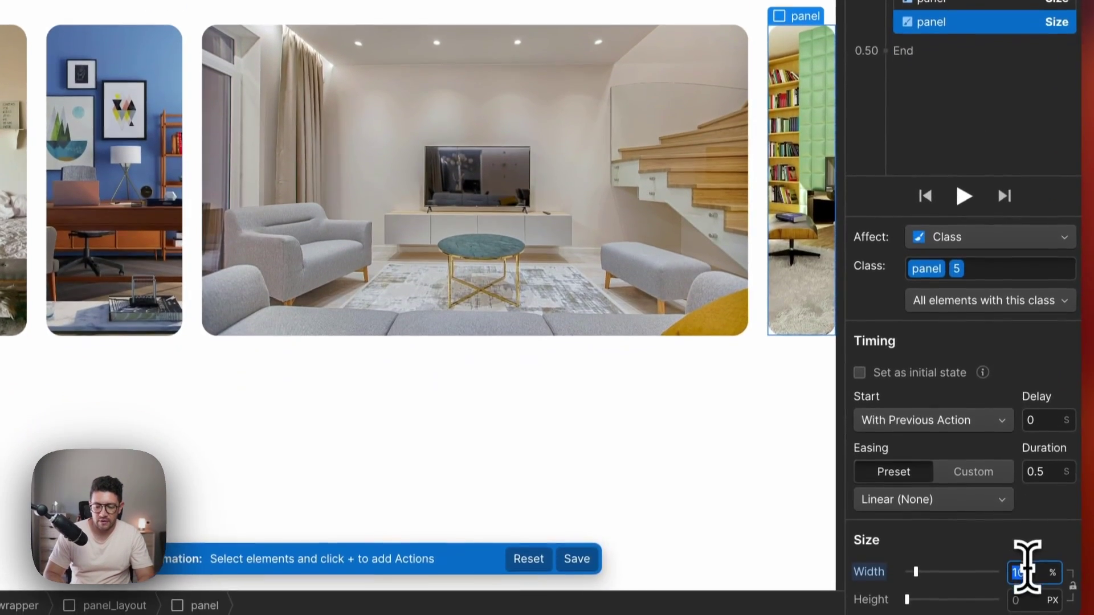
{"action": "key", "text": "Return"}
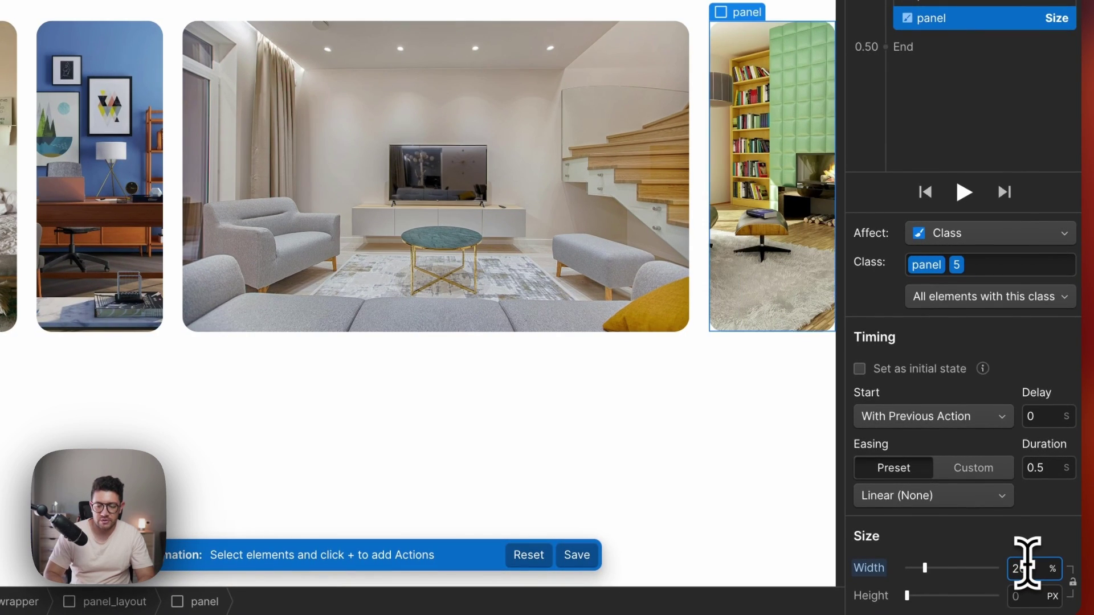
{"action": "left_click", "coordinate": [951, 267]}
{"action": "left_click", "coordinate": [947, 298]}
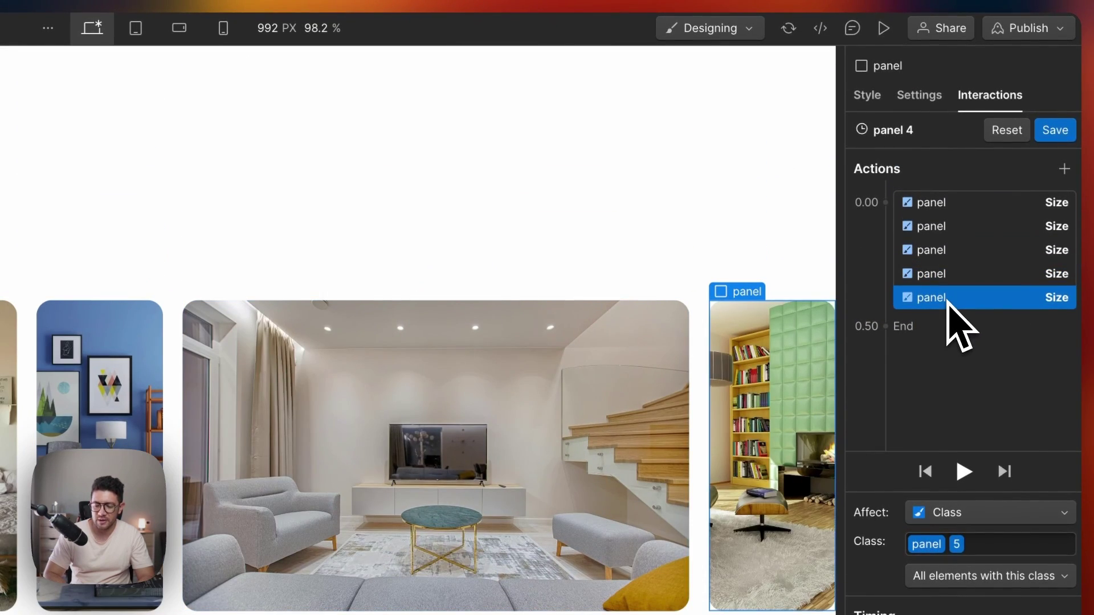
{"action": "left_click", "coordinate": [1037, 129]}
Step: Preview the page and test the fourth panel's hover animation
{"action": "left_click", "coordinate": [884, 28]}
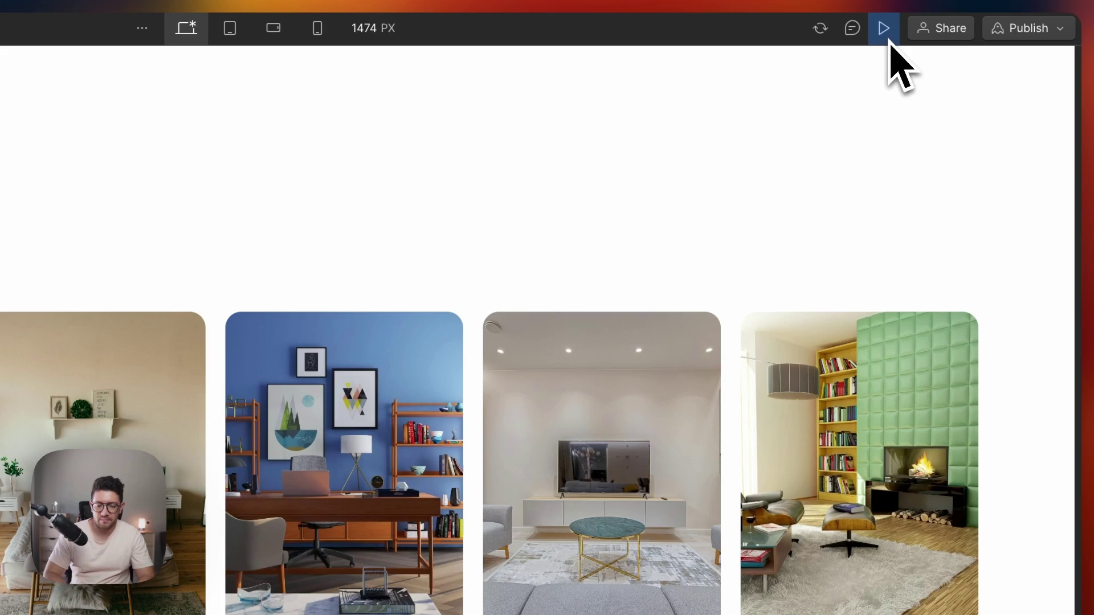
{"action": "mouse_move", "coordinate": [451, 397]}
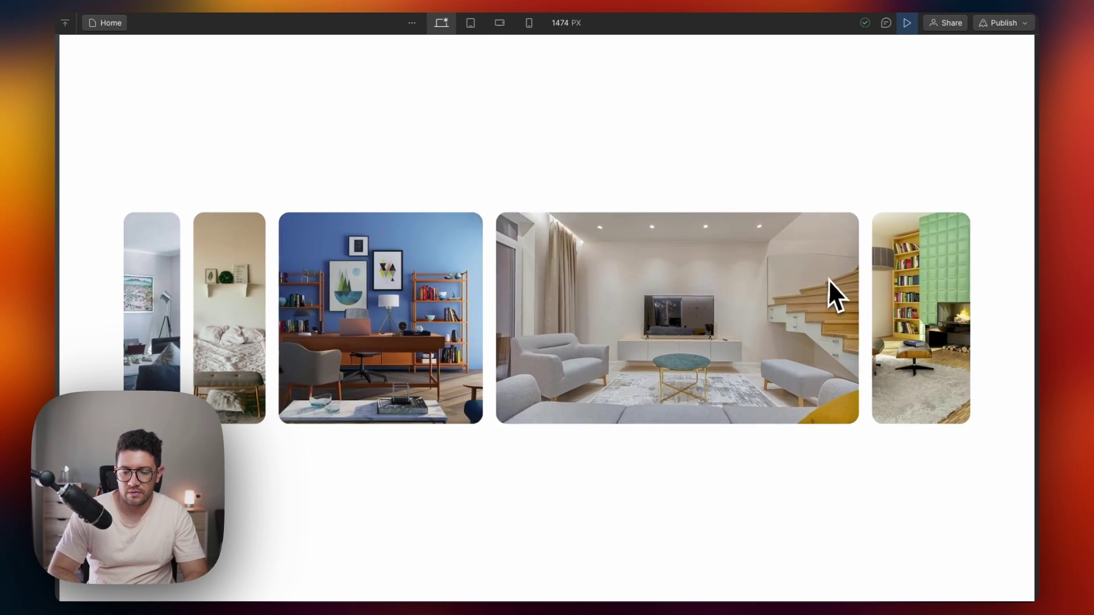
{"action": "left_click", "coordinate": [907, 23]}
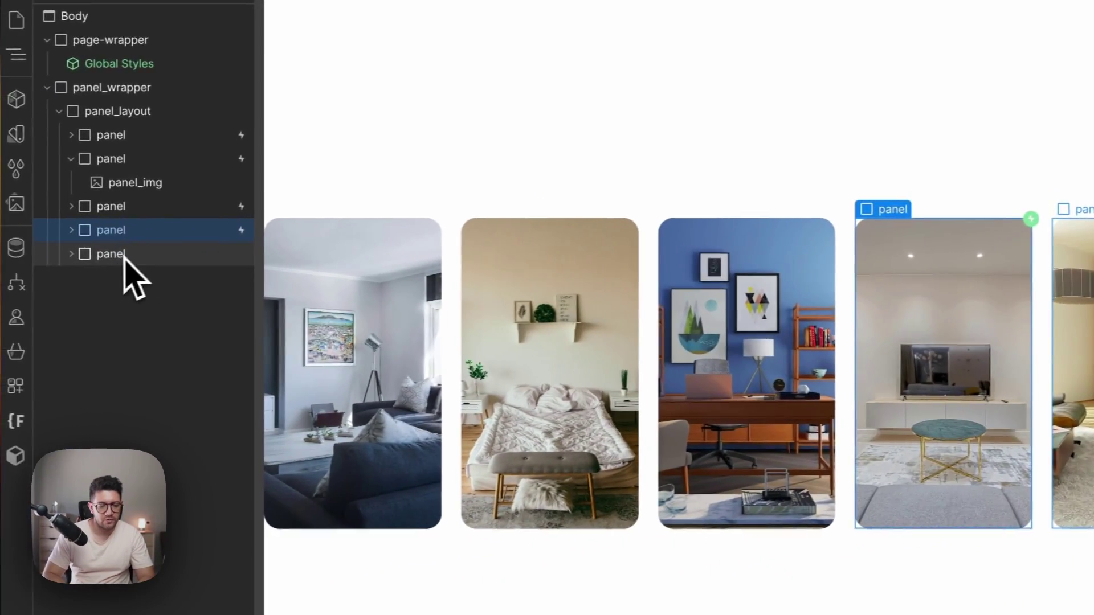
Step: Add a mouse hover trigger to the fifth panel that starts an animation on hover, duplicating panel 4 as panel 5
{"action": "left_click", "coordinate": [22, 260]}
{"action": "left_click", "coordinate": [1072, 86]}
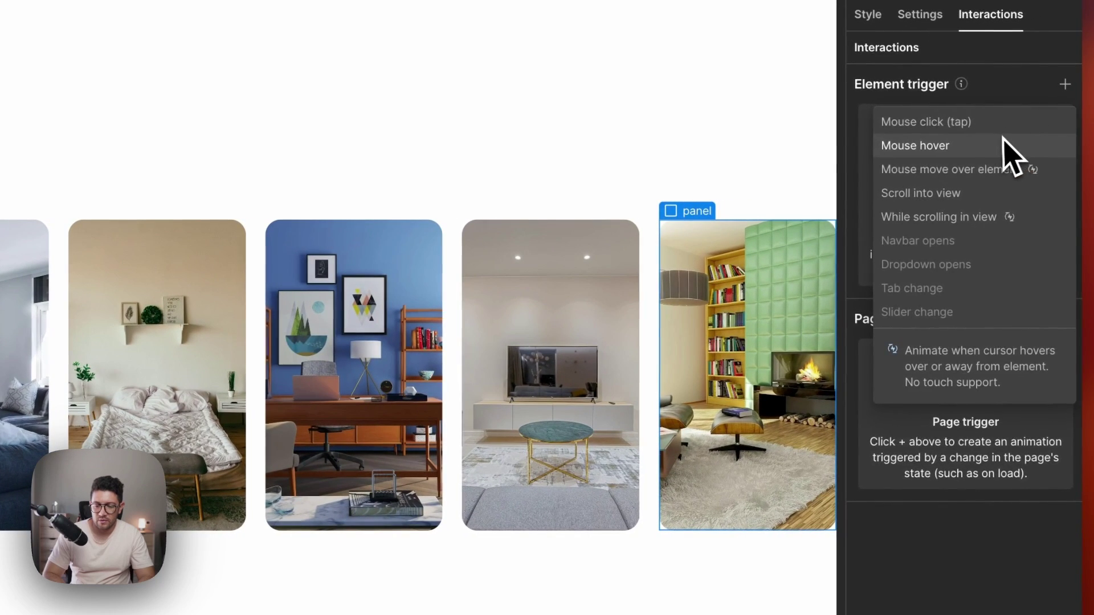
{"action": "left_click", "coordinate": [945, 150]}
{"action": "left_click", "coordinate": [1020, 189]}
{"action": "left_click", "coordinate": [1001, 232]}
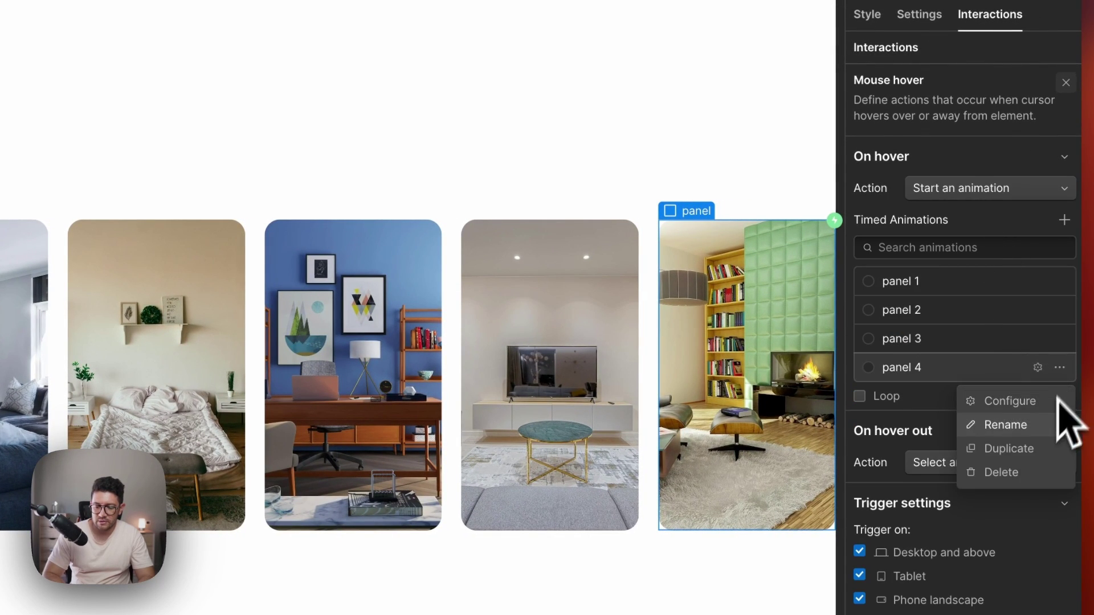
{"action": "left_click", "coordinate": [1054, 448]}
{"action": "left_click", "coordinate": [917, 395]}
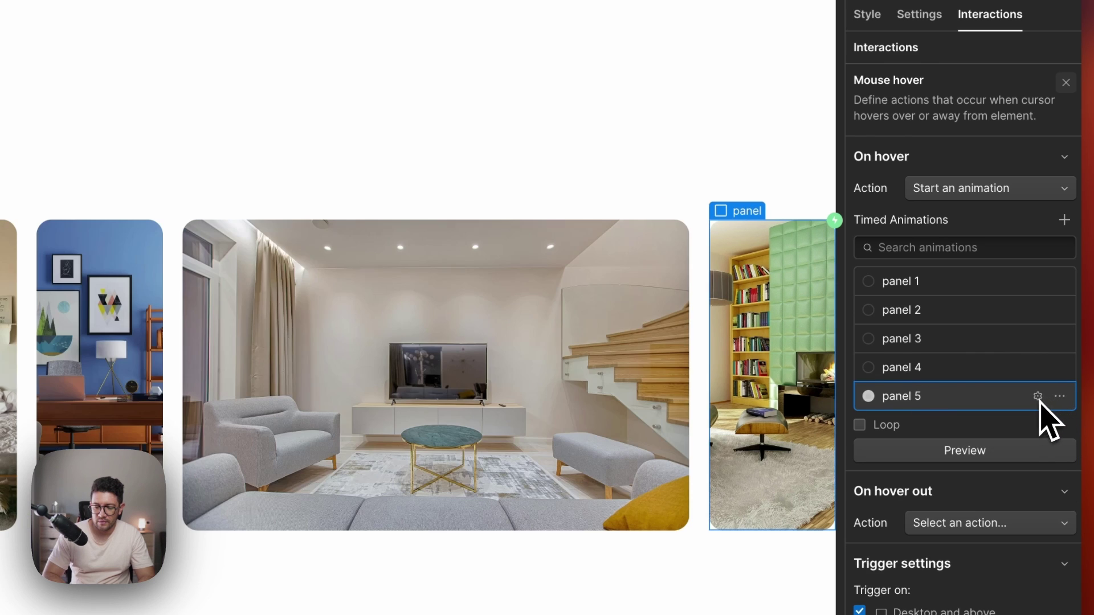
Step: In the panel 5 animation, check the first three panels' widths and narrow the fourth panel to match the third
{"action": "left_click", "coordinate": [1038, 396]}
{"action": "left_click", "coordinate": [1007, 123]}
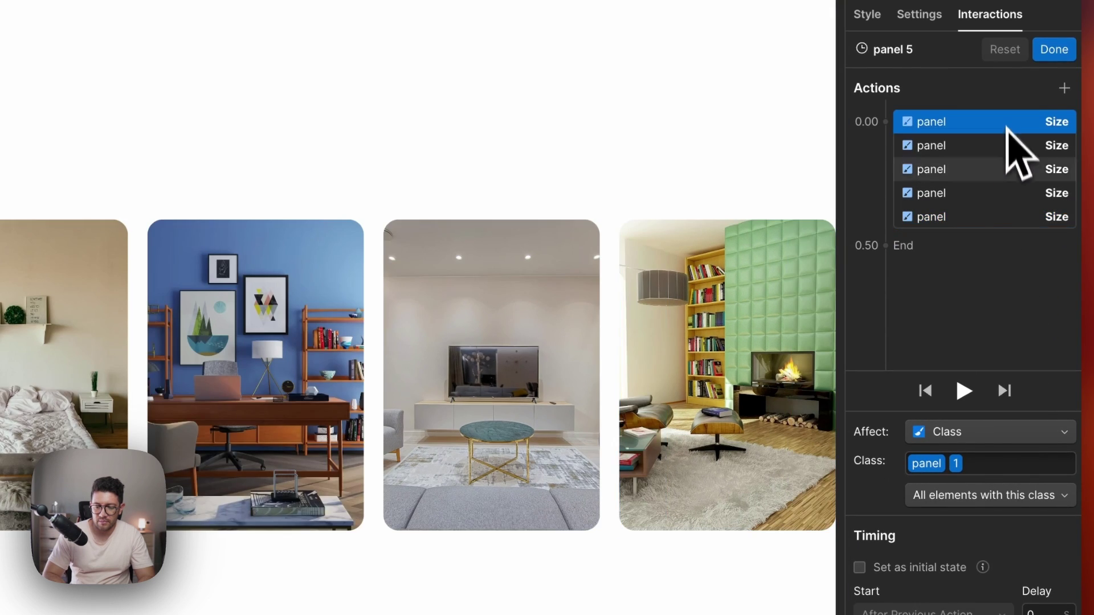
{"action": "scroll", "coordinate": [1009, 131], "scroll_direction": "down", "scroll_amount": 2}
{"action": "left_click", "coordinate": [1001, 108]}
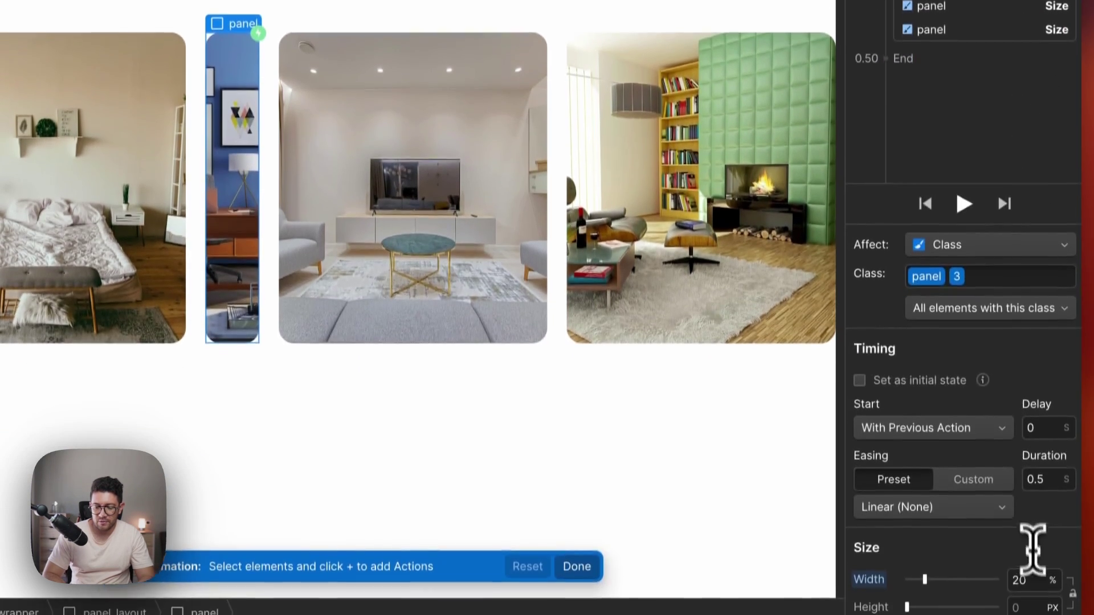
{"action": "left_click", "coordinate": [1032, 565]}
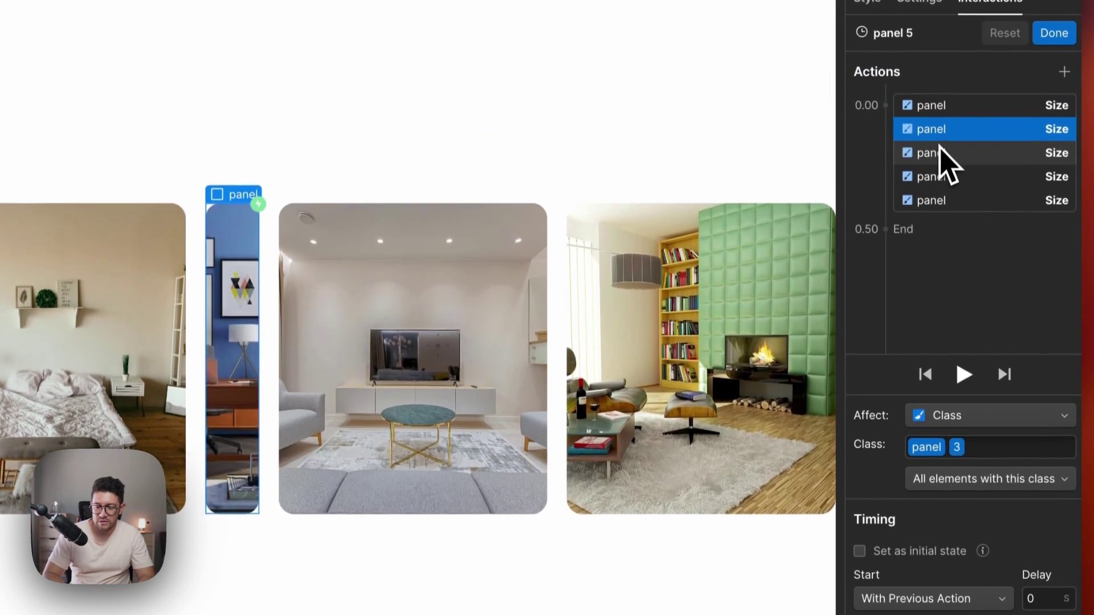
{"action": "left_click", "coordinate": [939, 159]}
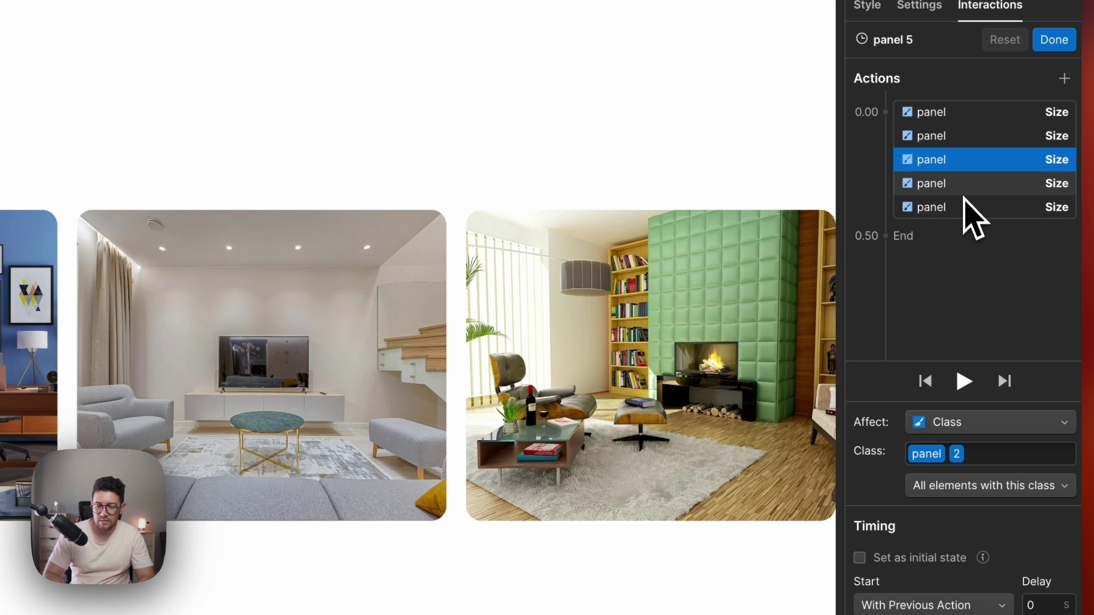
{"action": "left_click", "coordinate": [964, 191]}
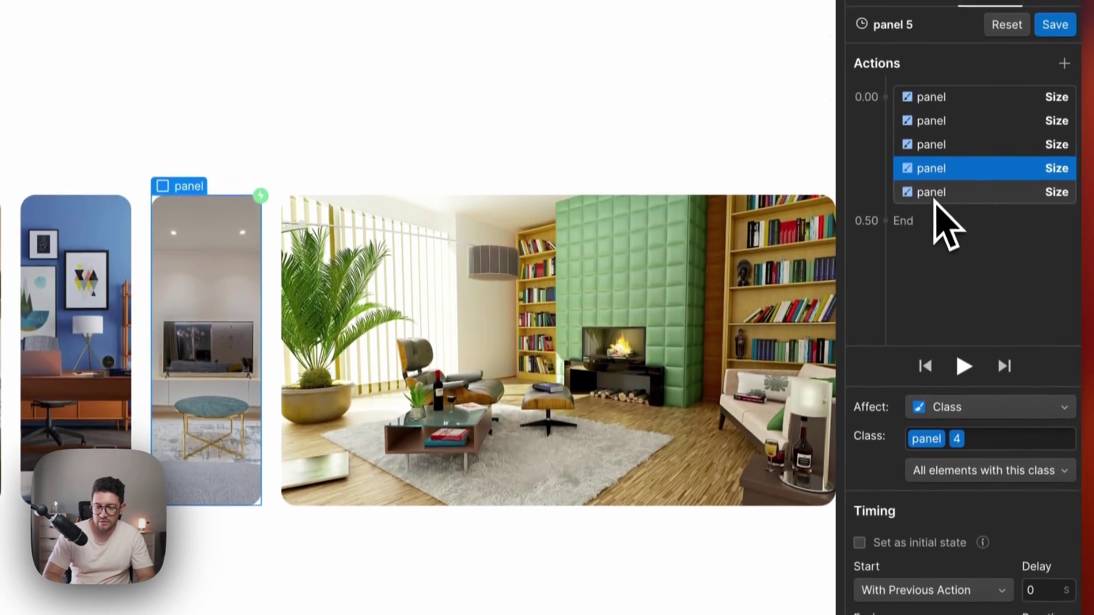
Step: Set the fifth panel's width to 80% in the panel 5 animation and test the hover animations in the page preview
{"action": "left_click", "coordinate": [940, 199]}
{"action": "left_click", "coordinate": [1034, 590]}
{"action": "type", "text": "80"}
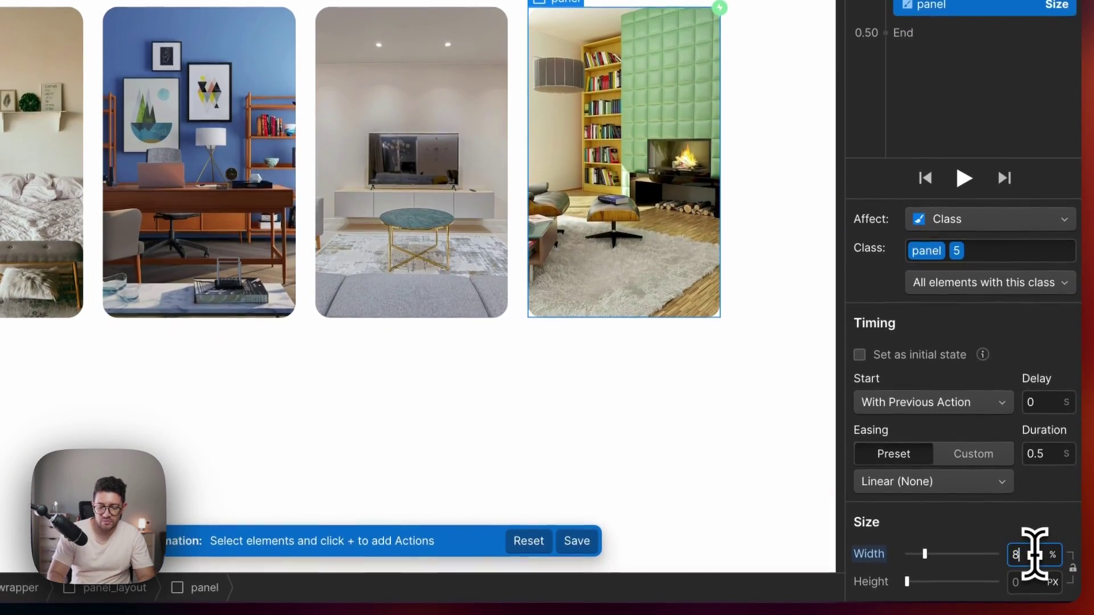
{"action": "key", "text": "Return"}
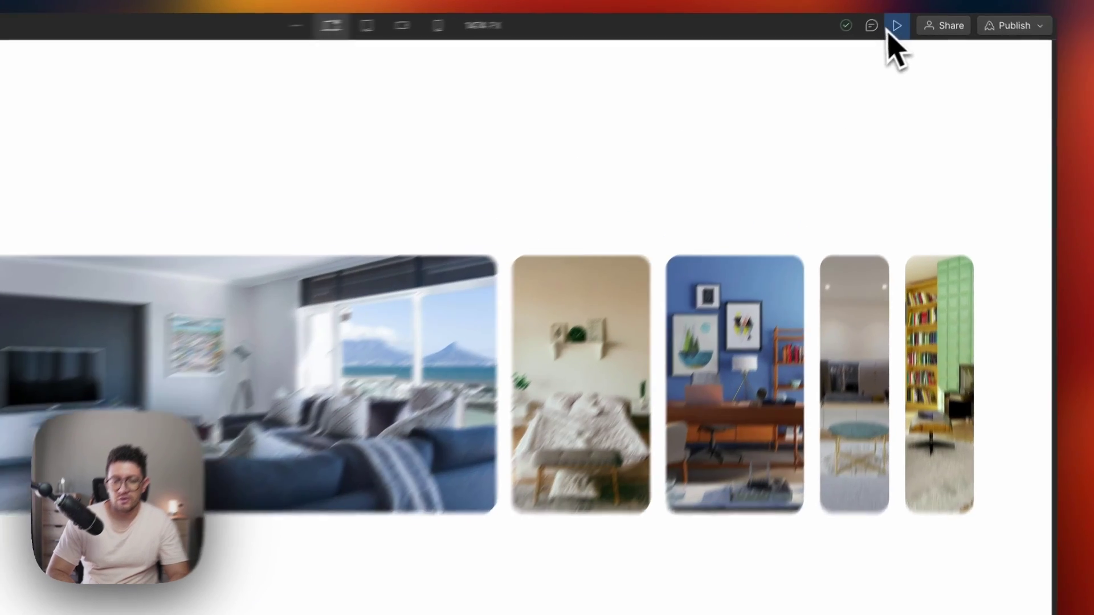
{"action": "left_click", "coordinate": [907, 23]}
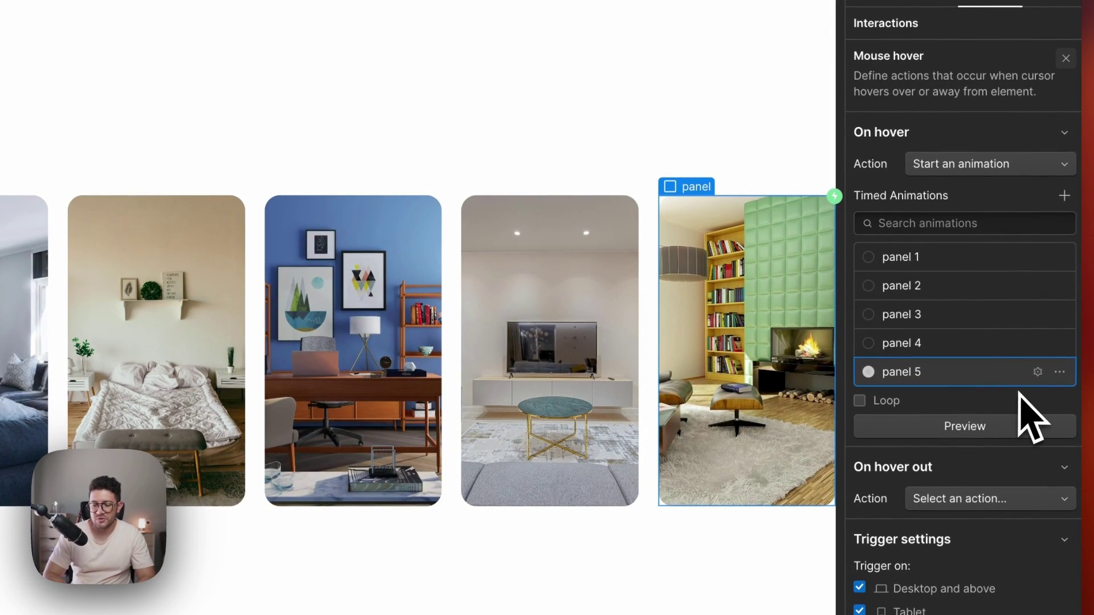
Step: Set the easing of all five size actions in the panel 5 animation to Out Quart and close the animation
{"action": "left_click", "coordinate": [1038, 372]}
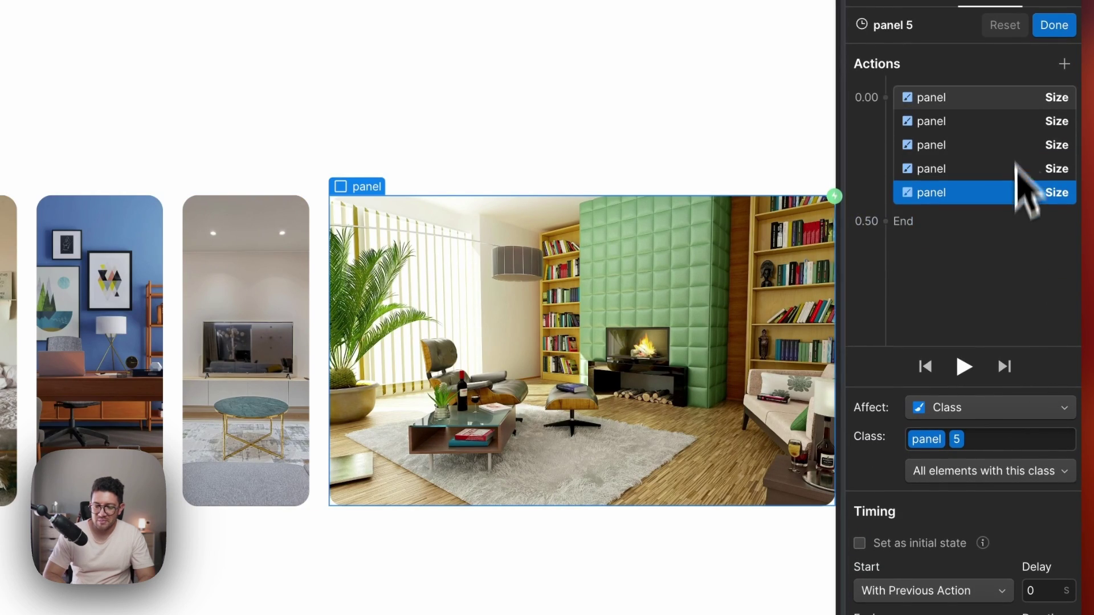
{"action": "left_click", "coordinate": [1006, 100], "text": "shift"}
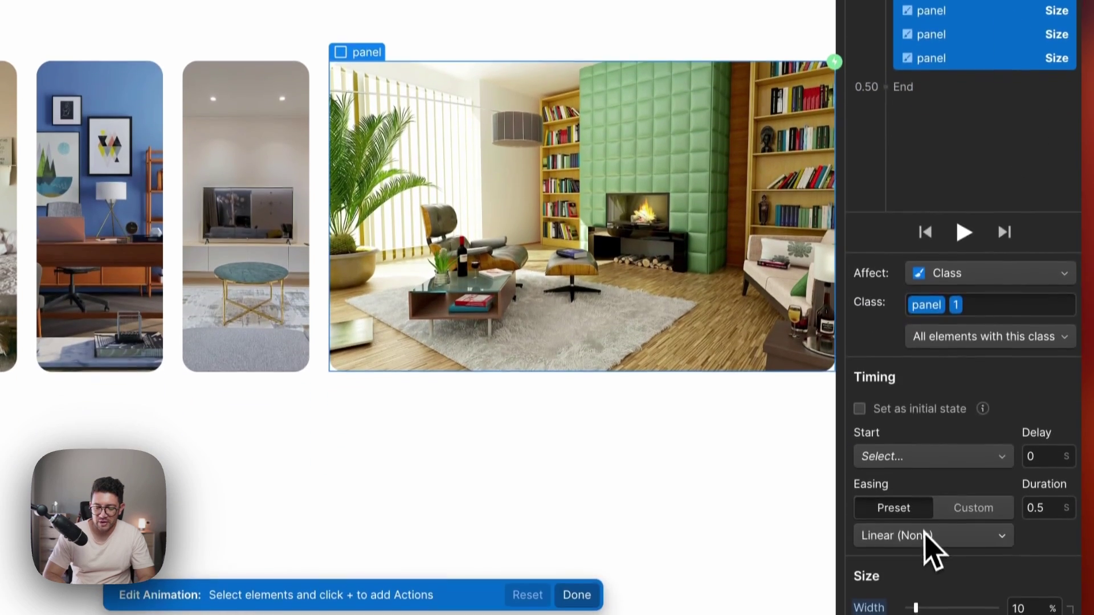
{"action": "left_click", "coordinate": [928, 533]}
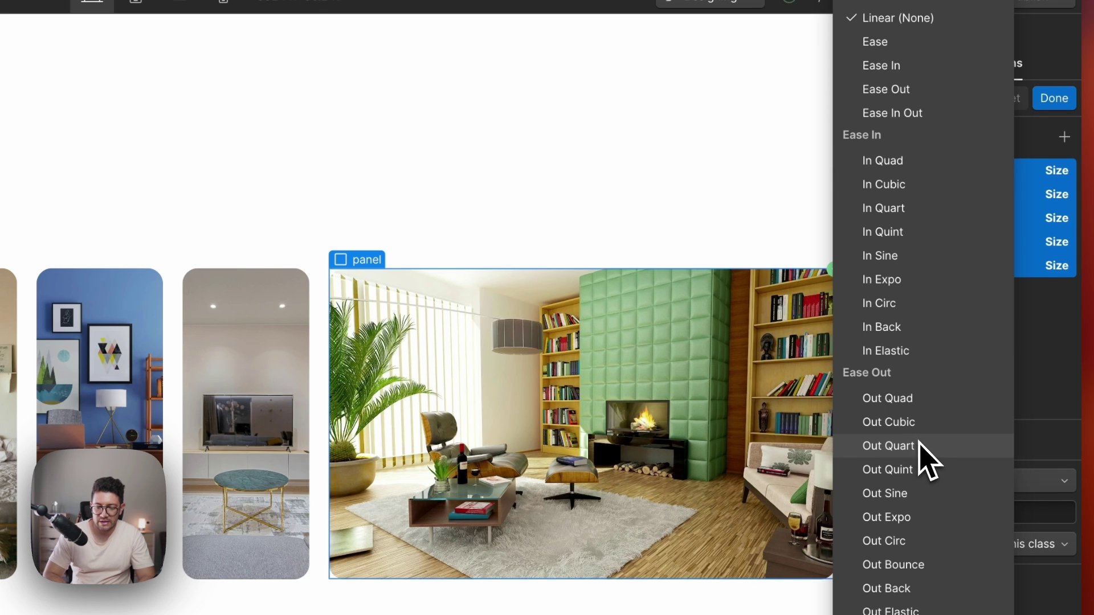
{"action": "left_click", "coordinate": [919, 446]}
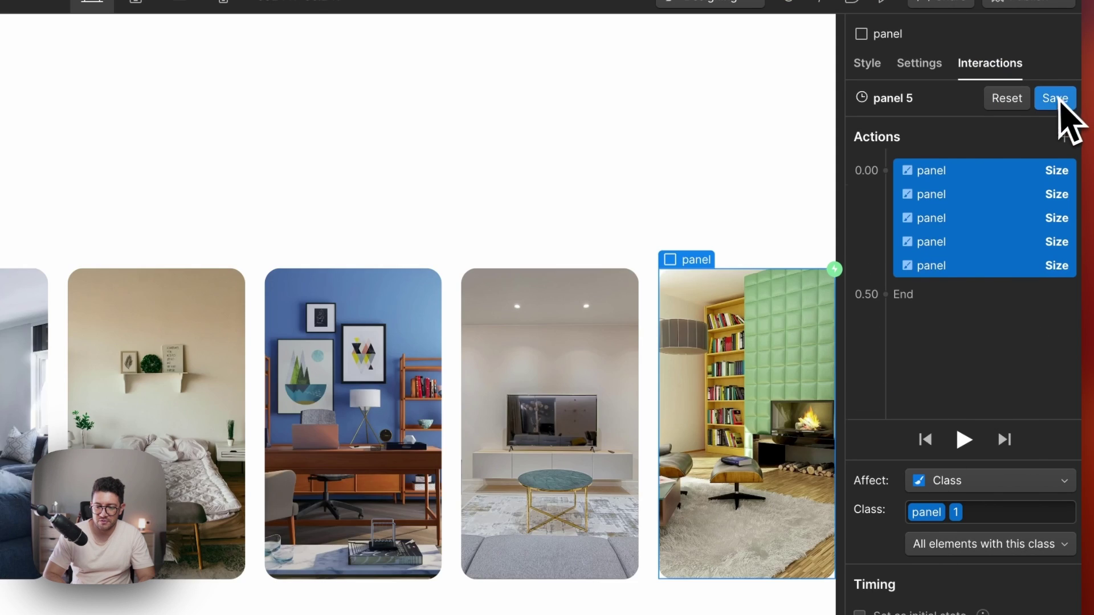
{"action": "left_click", "coordinate": [1059, 97]}
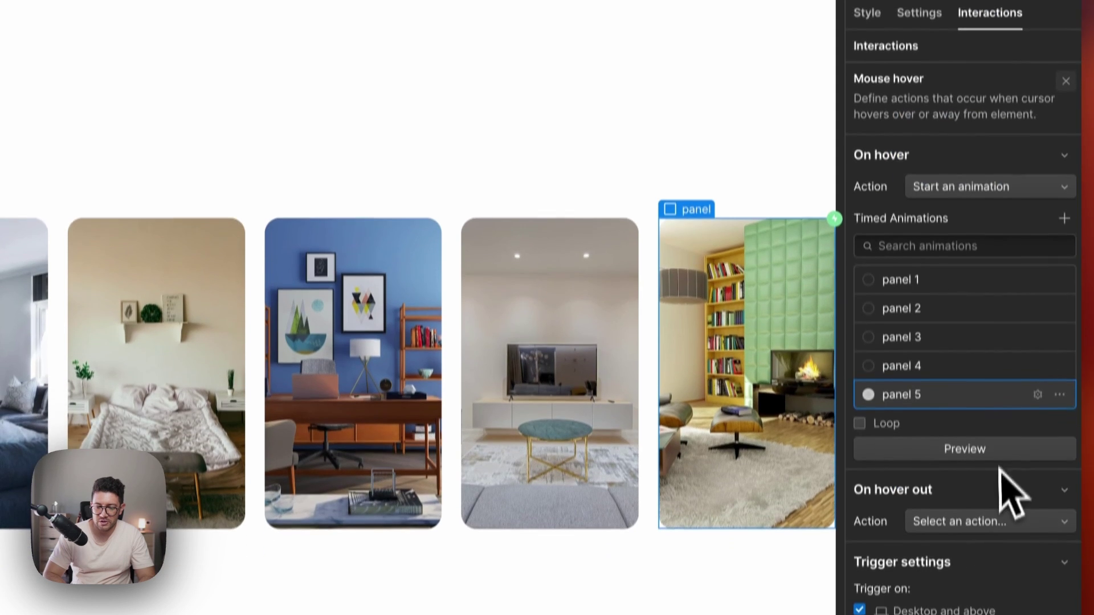
Step: Give all five size actions in the panel 4 animation an Ease Out group preset and a 1-second duration, and save it
{"action": "scroll", "coordinate": [1050, 367], "scroll_direction": "down", "scroll_amount": 1}
{"action": "left_click", "coordinate": [1038, 340]}
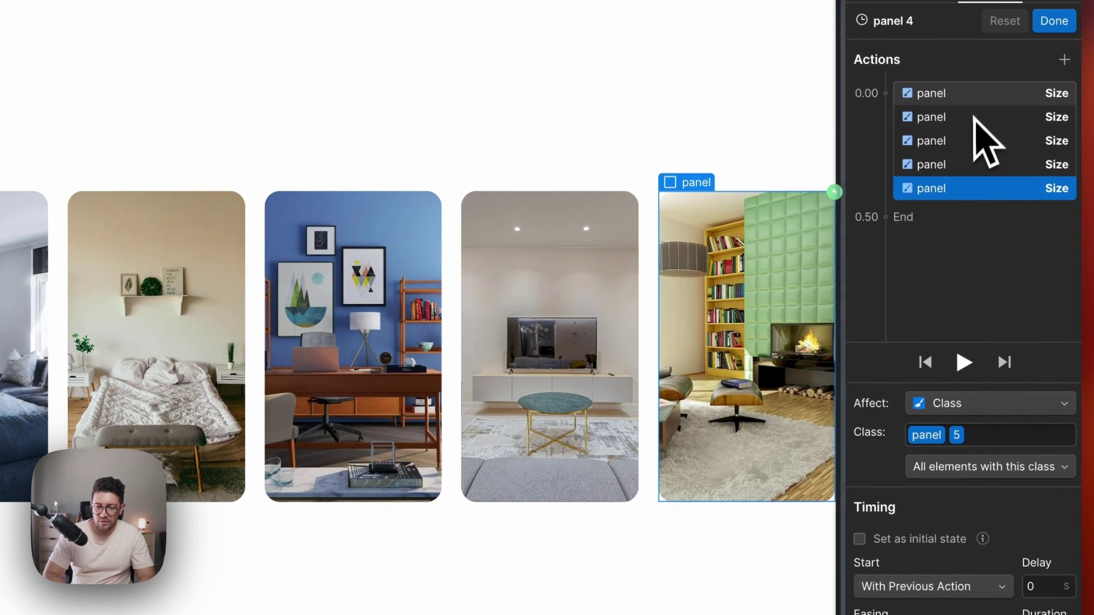
{"action": "left_click", "coordinate": [974, 97], "text": "shift"}
{"action": "left_click", "coordinate": [989, 378]}
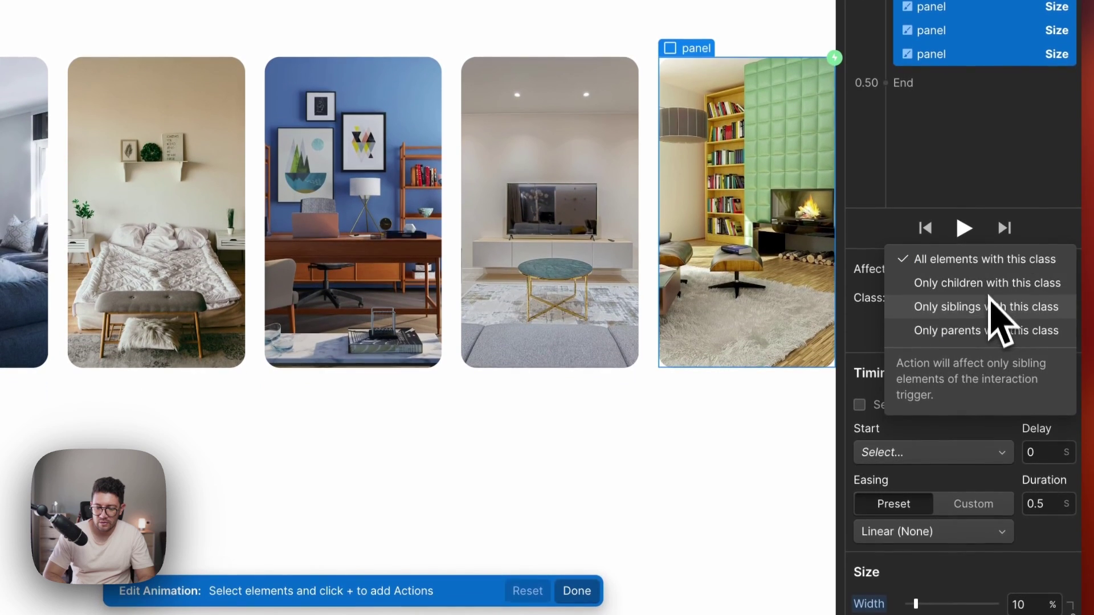
{"action": "left_click", "coordinate": [969, 535]}
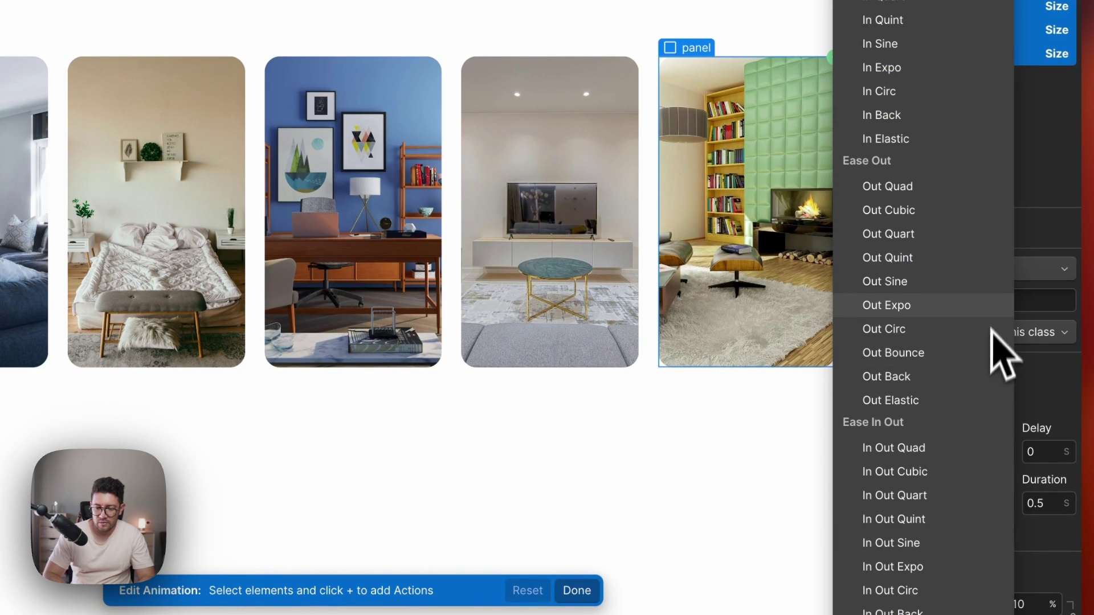
{"action": "left_click", "coordinate": [950, 242]}
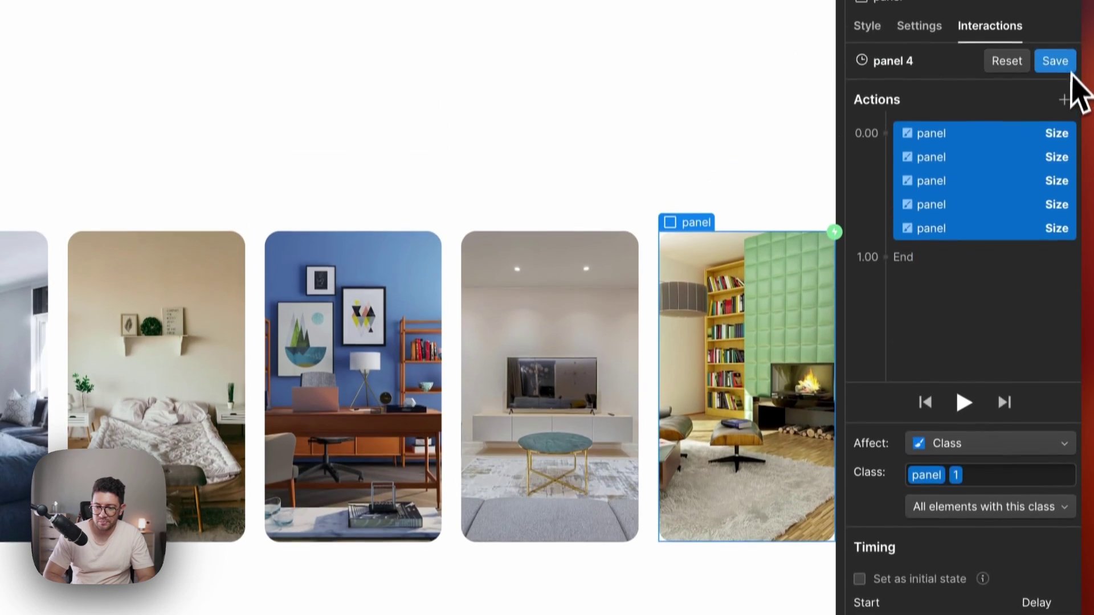
{"action": "left_click", "coordinate": [1061, 60]}
Step: Set all five panel 5 actions to a 1-second duration with Out Quint easing, save the animation, and recheck the panel 4 animation
{"action": "left_click", "coordinate": [1037, 423]}
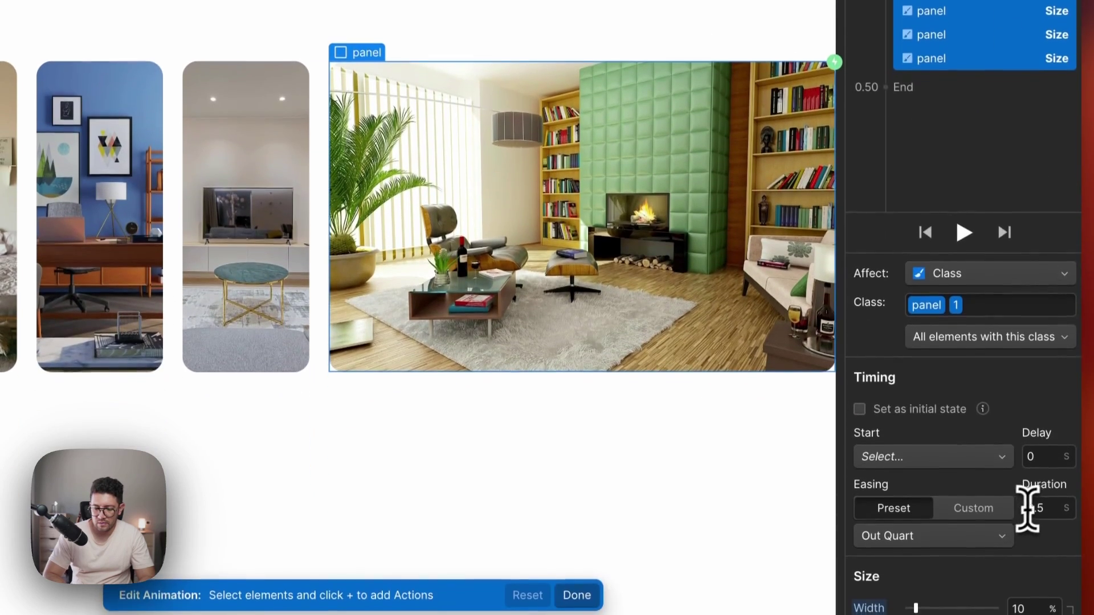
{"action": "left_click", "coordinate": [1036, 505]}
{"action": "type", "text": "1"}
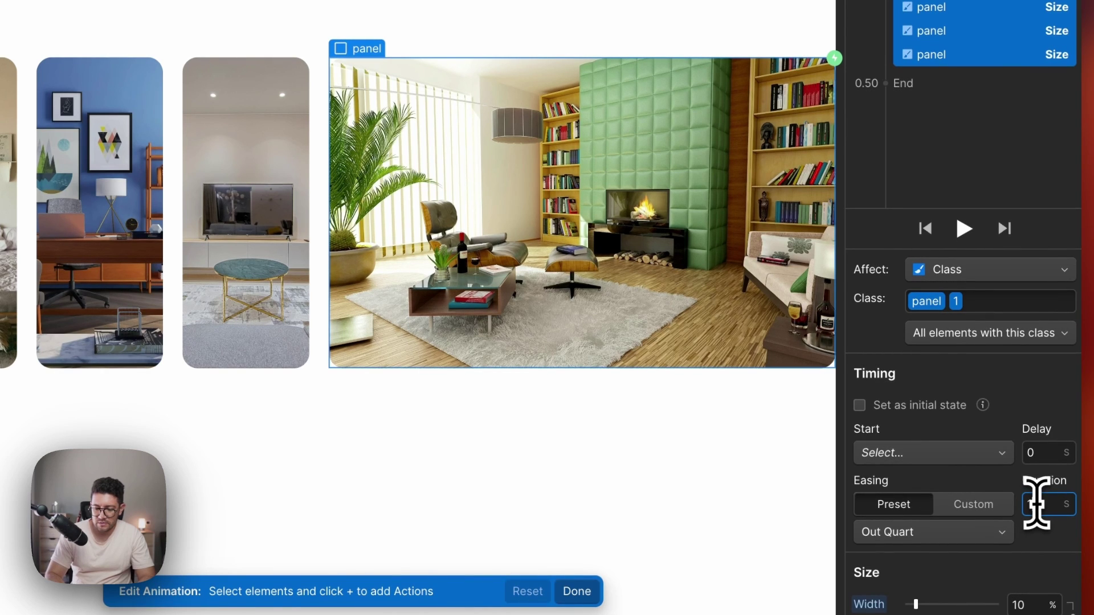
{"action": "left_click", "coordinate": [994, 533]}
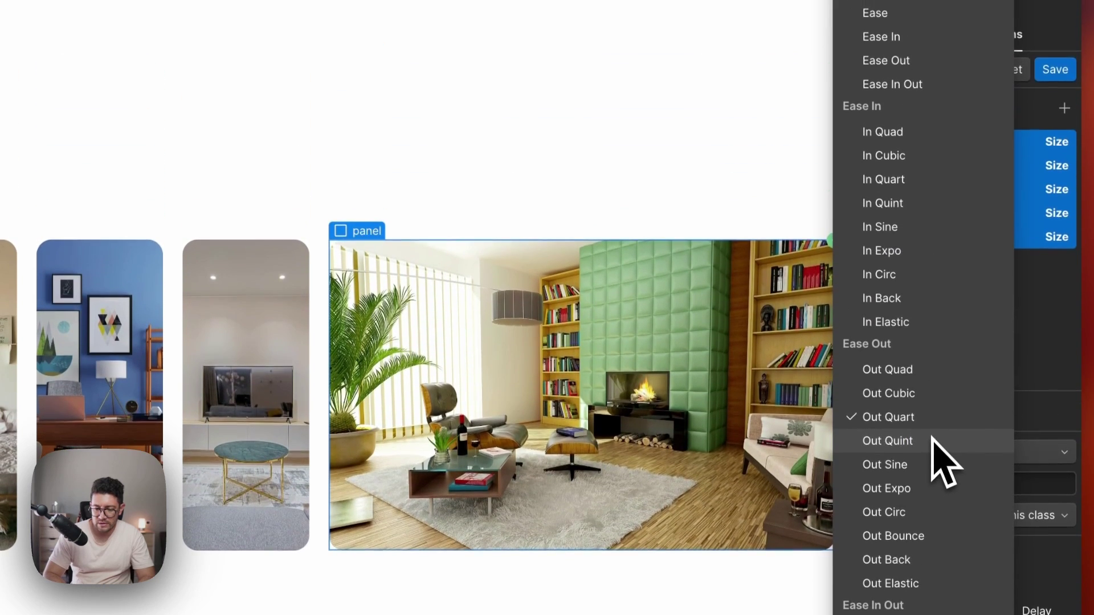
{"action": "left_click", "coordinate": [939, 444]}
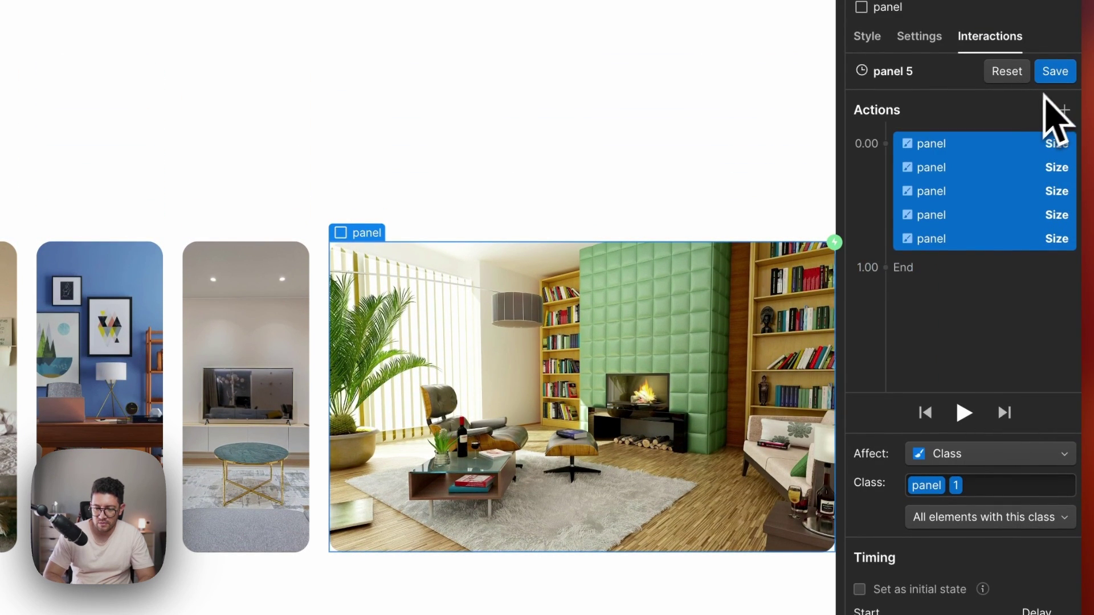
{"action": "left_click", "coordinate": [1055, 71]}
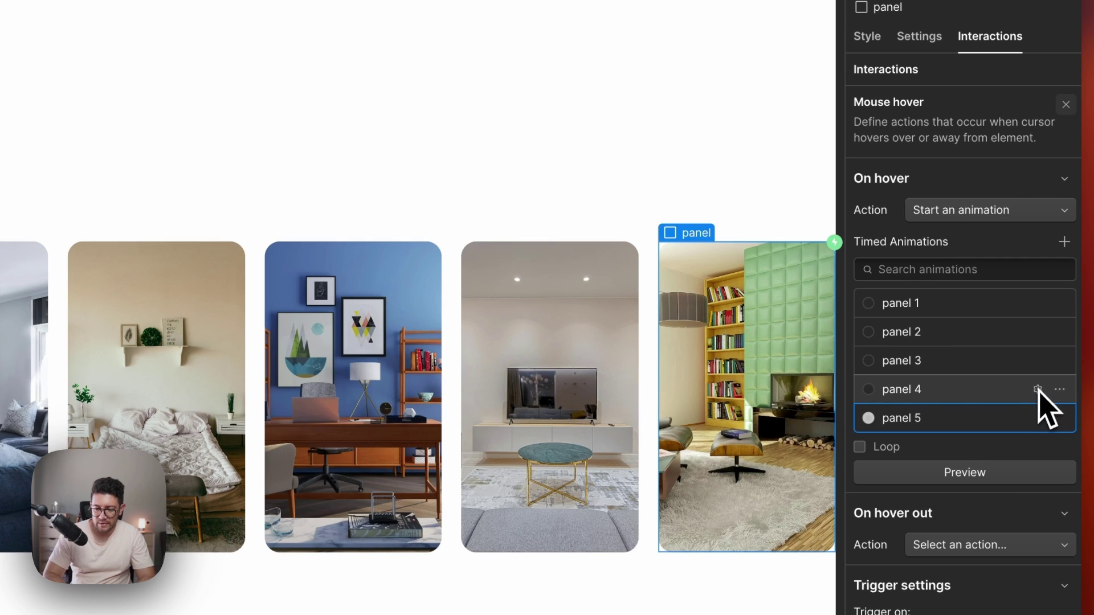
{"action": "left_click", "coordinate": [1037, 390]}
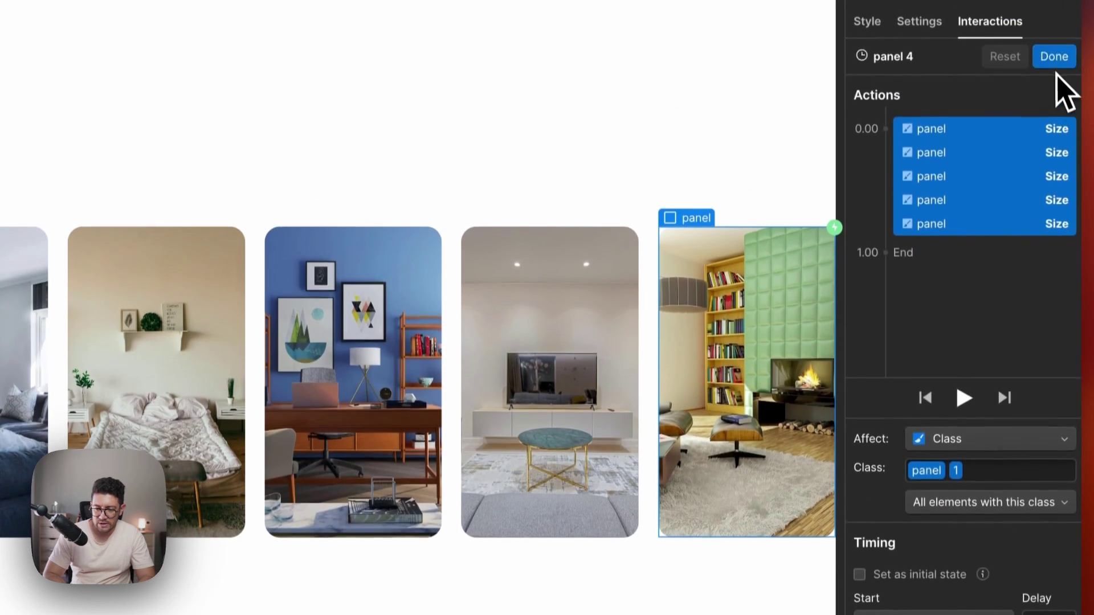
{"action": "left_click", "coordinate": [1055, 71]}
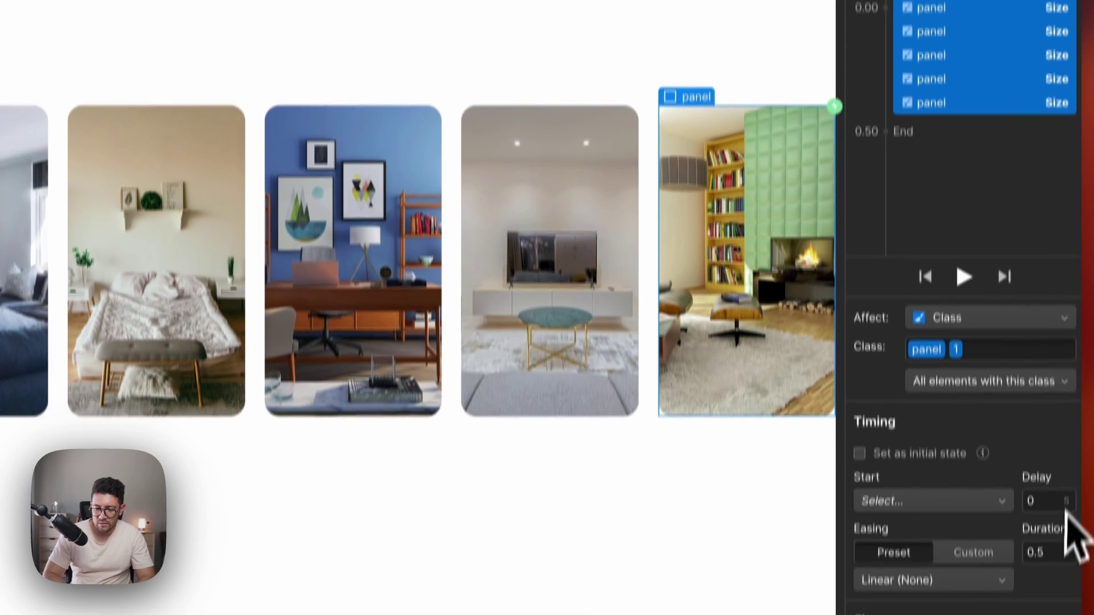
Step: Give all five size actions in the panel 3 animation a 1-second duration and an easing preset, and save it
{"action": "left_click", "coordinate": [1046, 508]}
{"action": "type", "text": "1"}
{"action": "key", "text": "Return"}
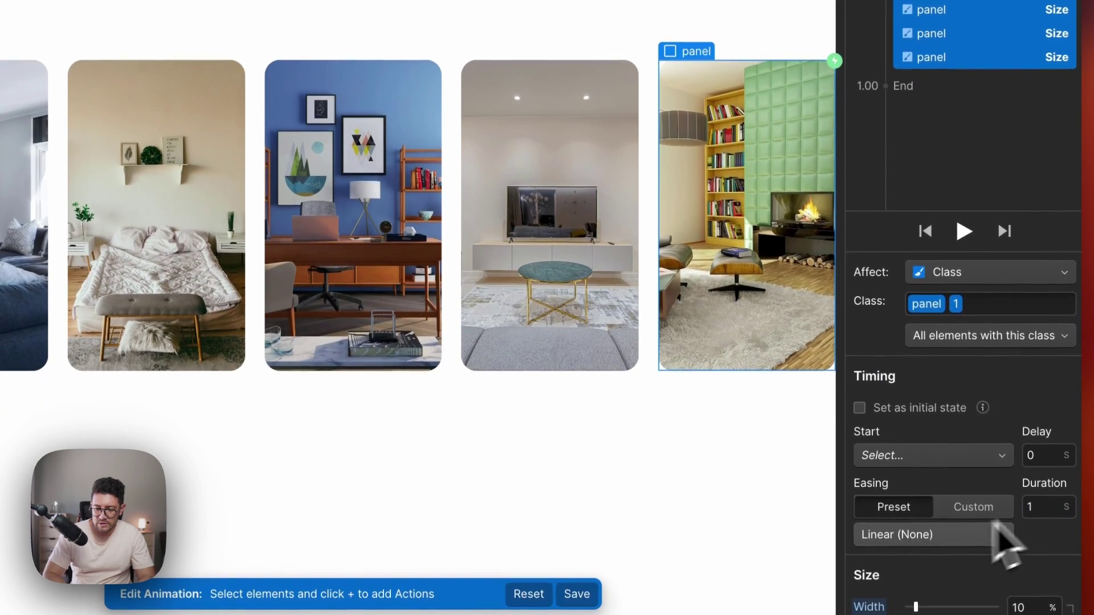
{"action": "left_click", "coordinate": [989, 533]}
{"action": "left_click", "coordinate": [934, 219]}
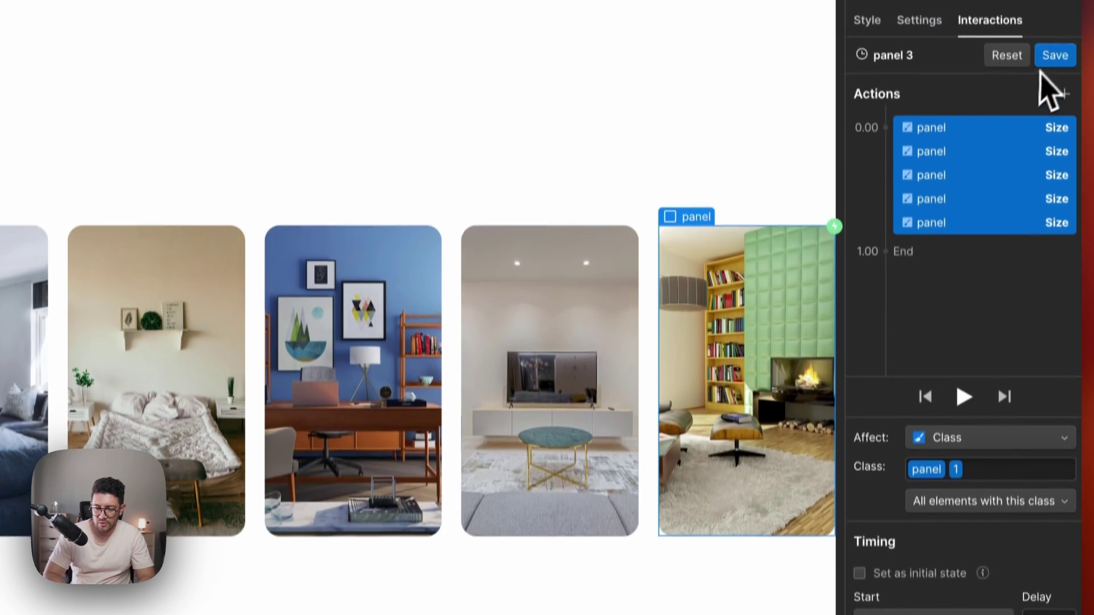
{"action": "left_click", "coordinate": [1054, 50]}
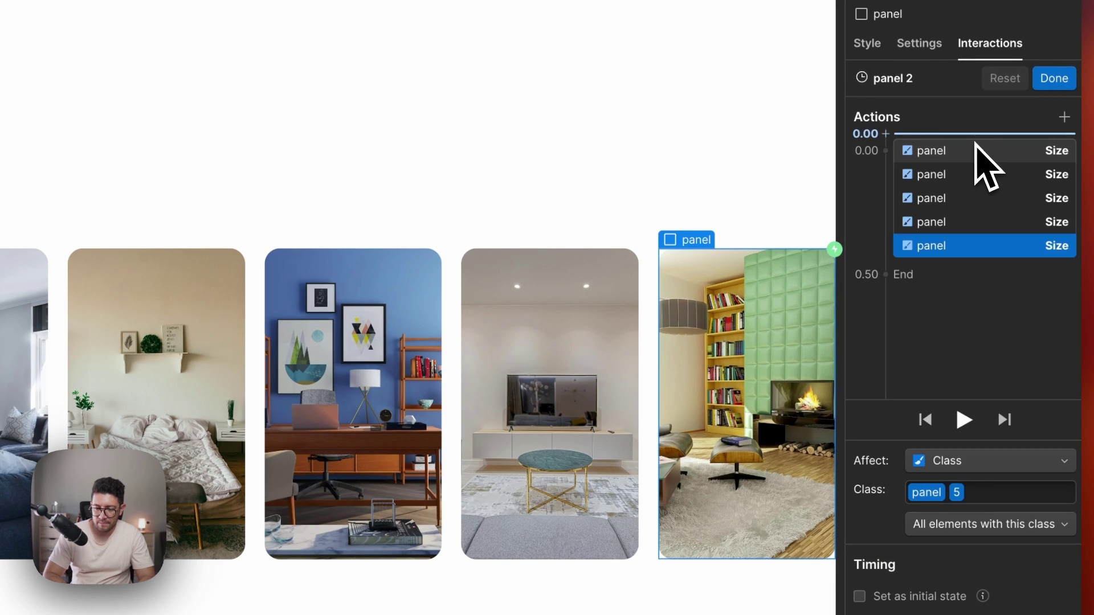
Step: Set the easing of all five size actions in the panel 2 animation to Out Quart and save it
{"action": "left_click", "coordinate": [953, 251], "text": "shift"}
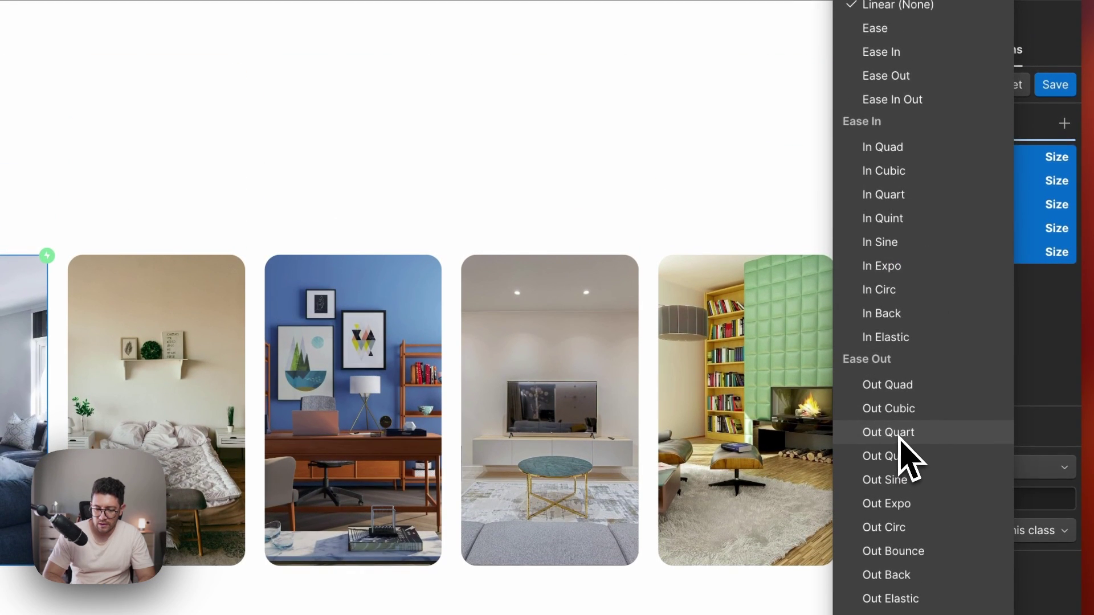
{"action": "left_click", "coordinate": [1055, 85]}
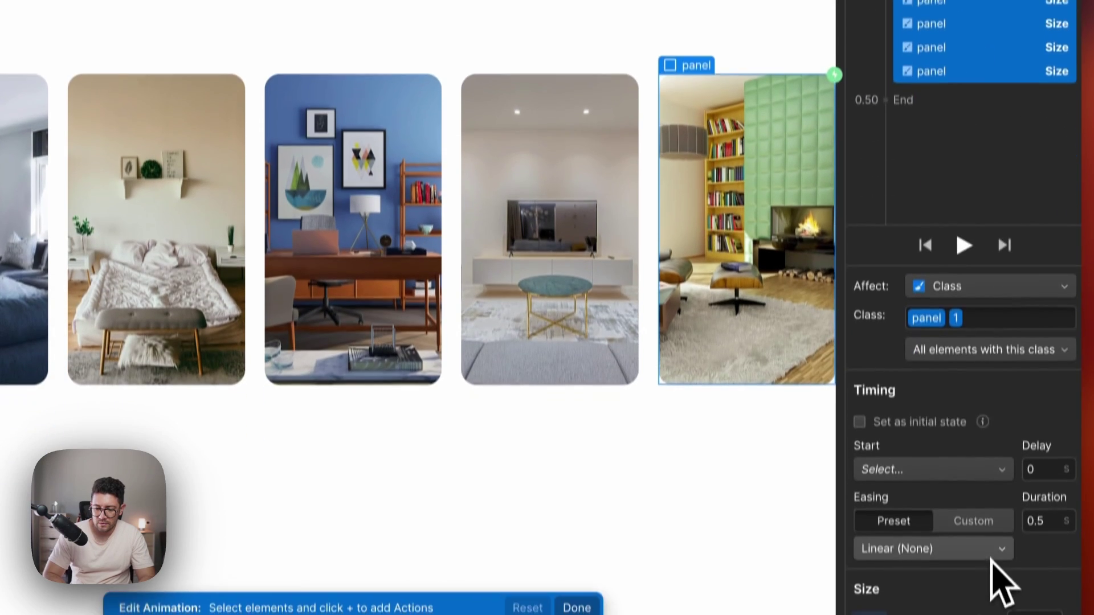
Step: Set all five size actions in the panel 1 animation to Out Quart easing with a 1-second duration, and save it
{"action": "left_click", "coordinate": [991, 547]}
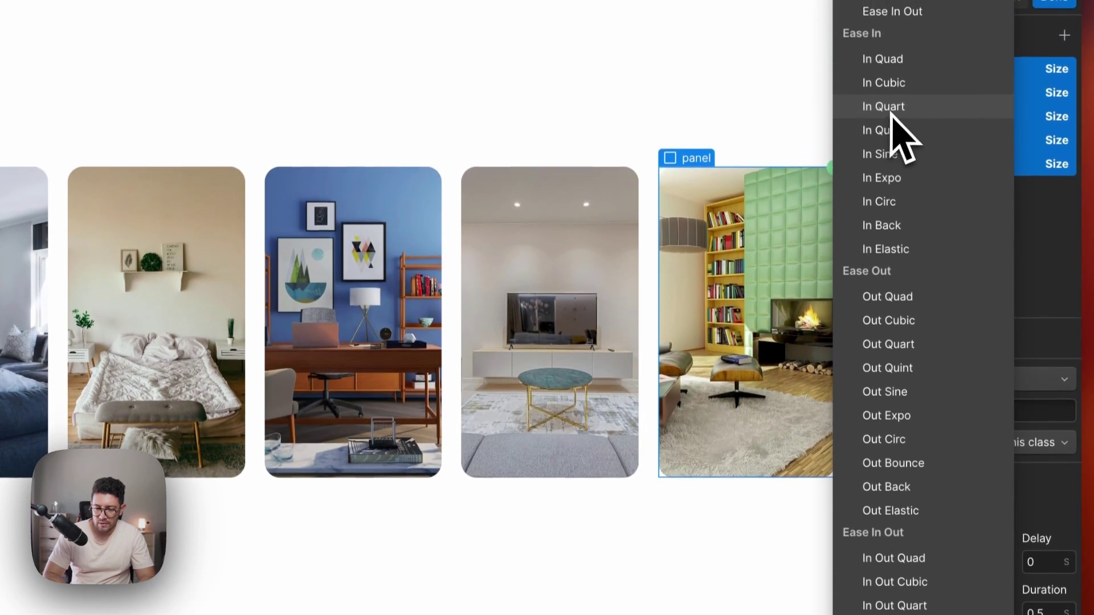
{"action": "left_click", "coordinate": [912, 345]}
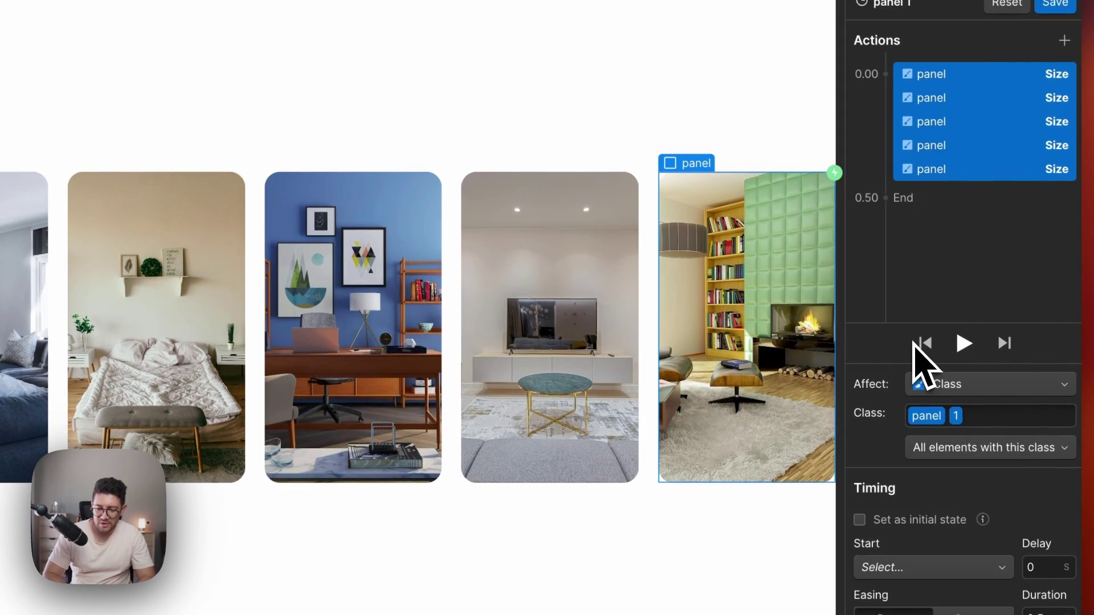
{"action": "left_click", "coordinate": [1043, 613]}
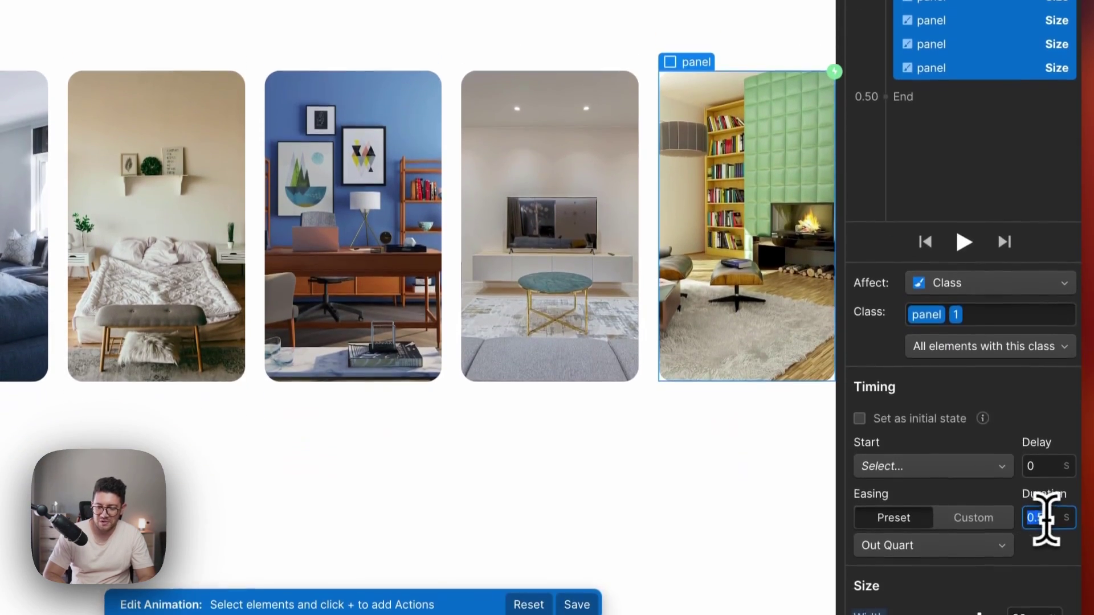
{"action": "type", "text": "1"}
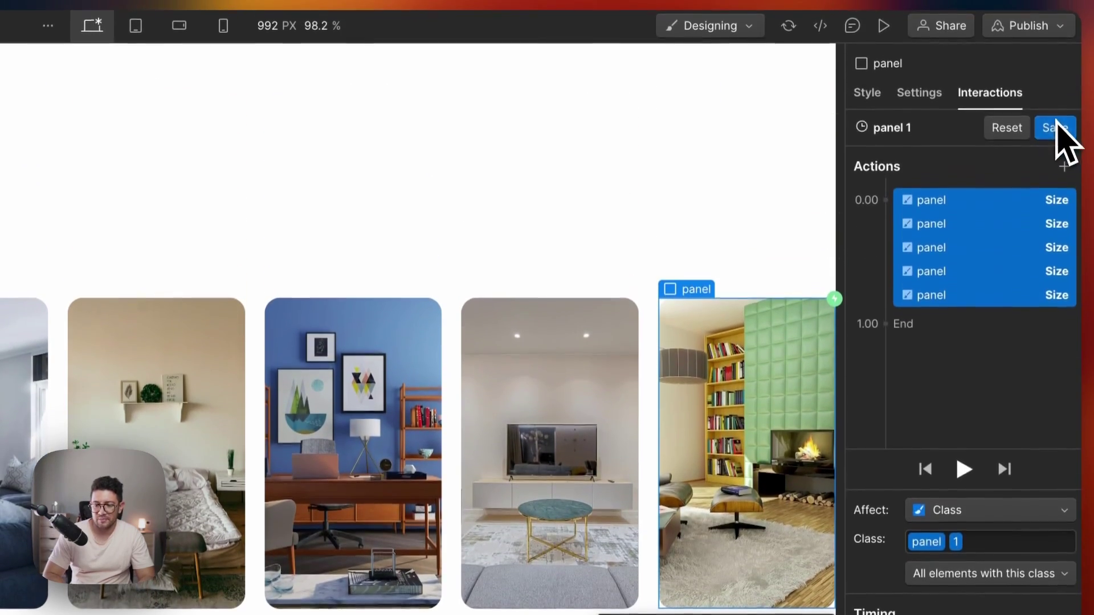
{"action": "left_click", "coordinate": [1055, 127]}
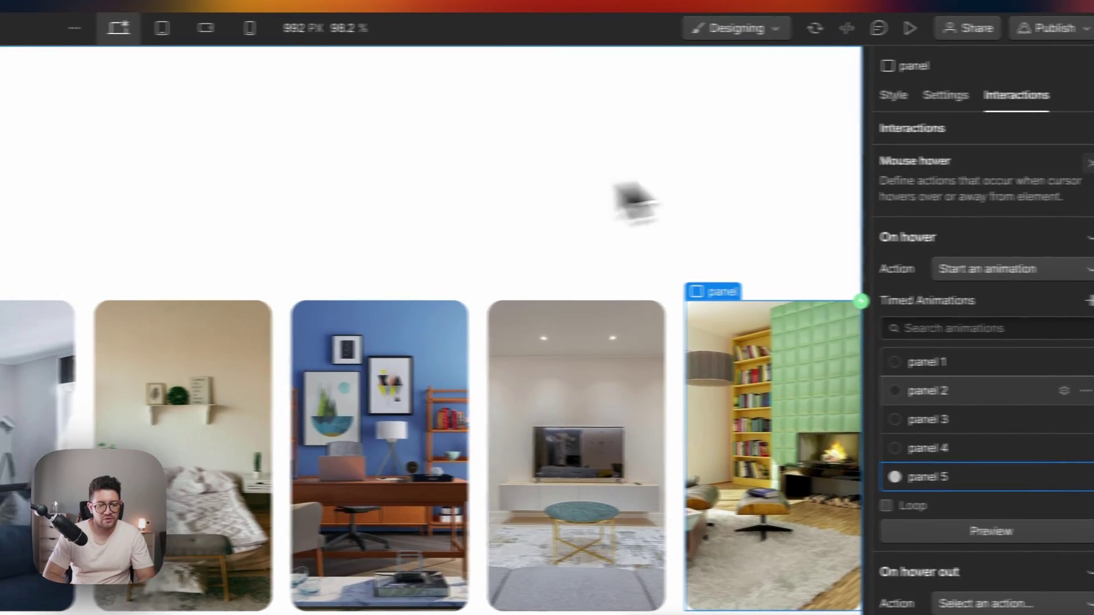
Step: Test the panels' hover animations in the page preview and return to the design view
{"action": "left_click", "coordinate": [421, 232]}
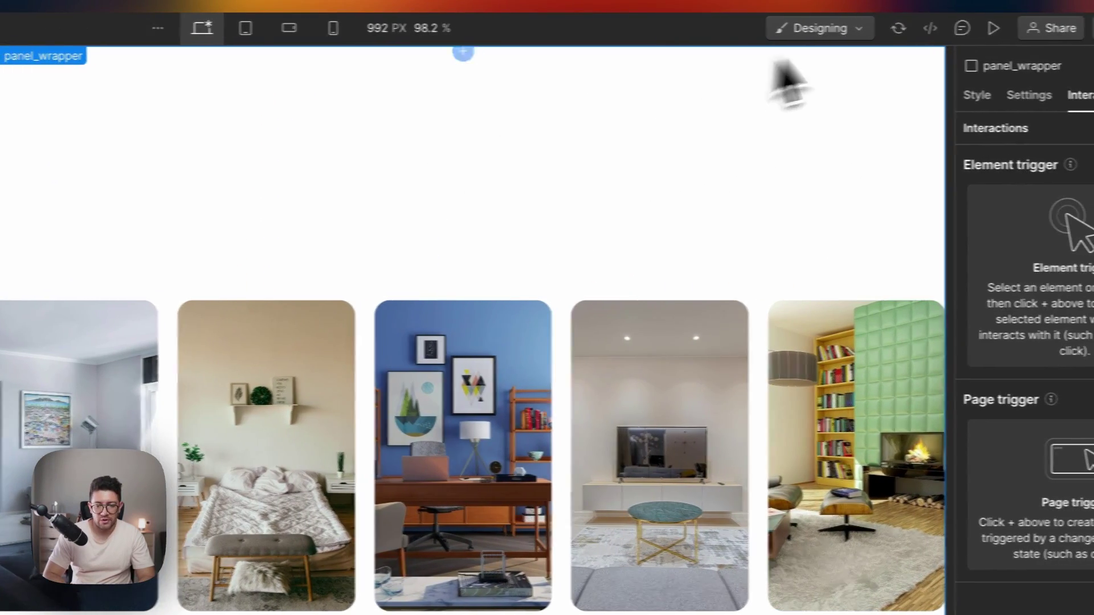
{"action": "left_click", "coordinate": [993, 28]}
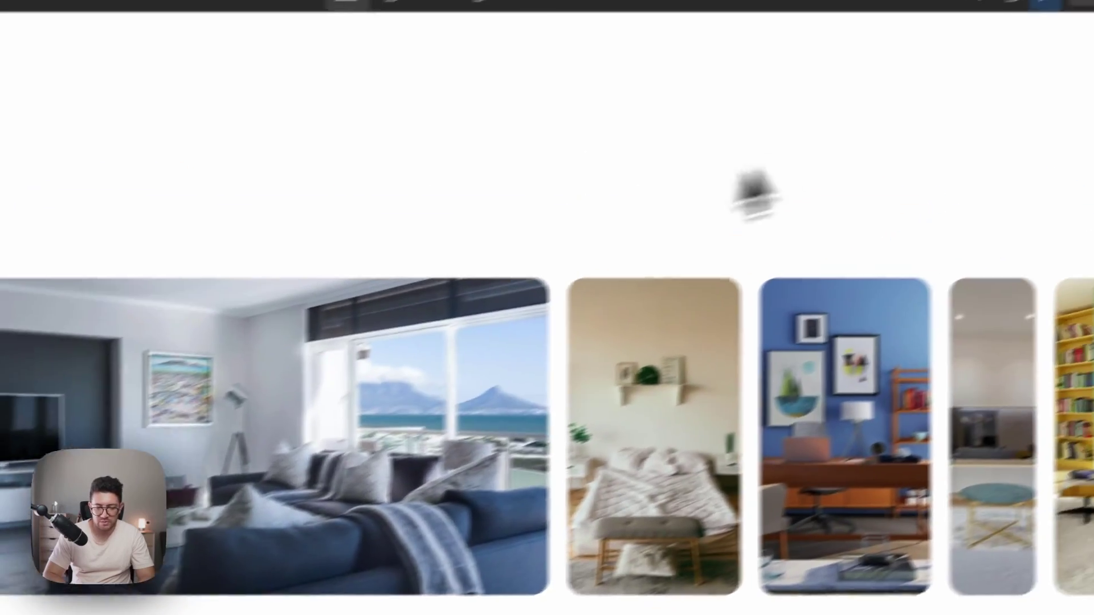
{"action": "left_click", "coordinate": [1045, 4]}
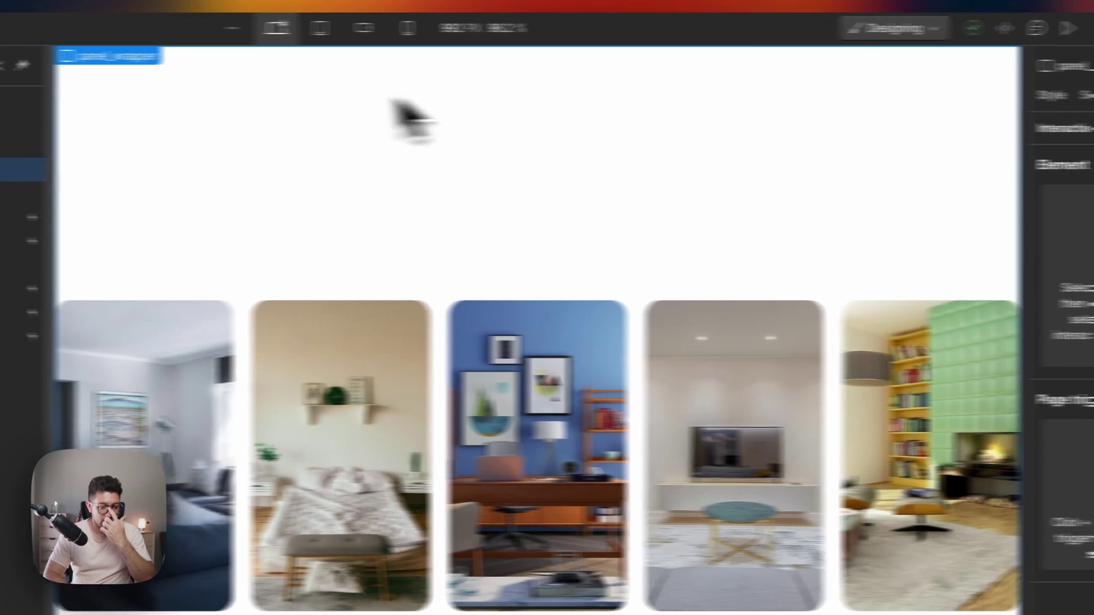
Step: Add a page load trigger to the Body that starts the panel 1 animation when the page starts loading, and preview the page
{"action": "key", "text": "z"}
{"action": "left_click", "coordinate": [171, 105]}
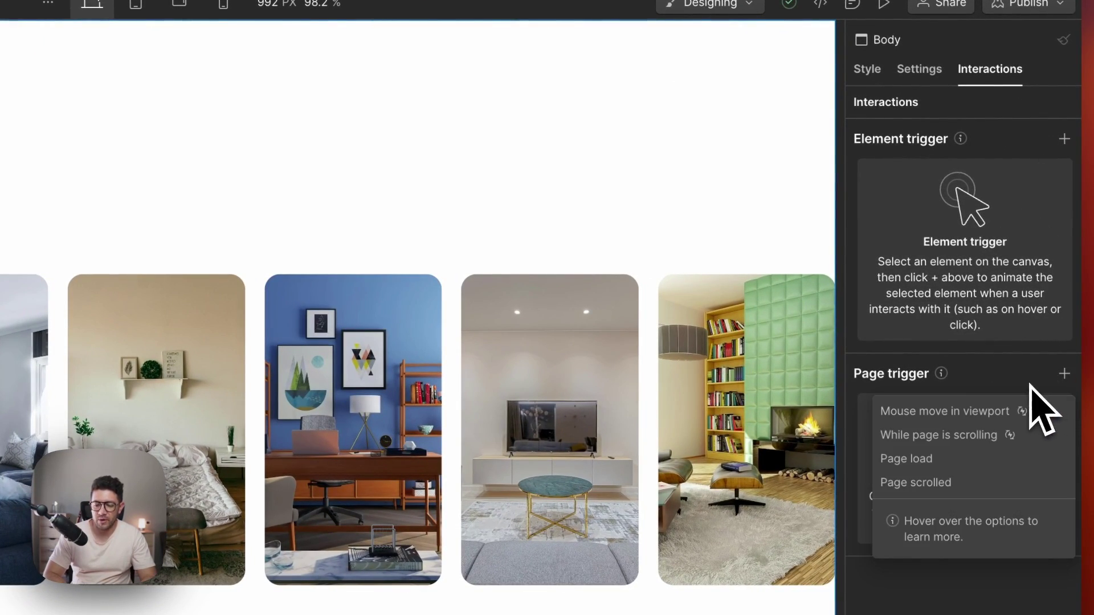
{"action": "left_click", "coordinate": [989, 459]}
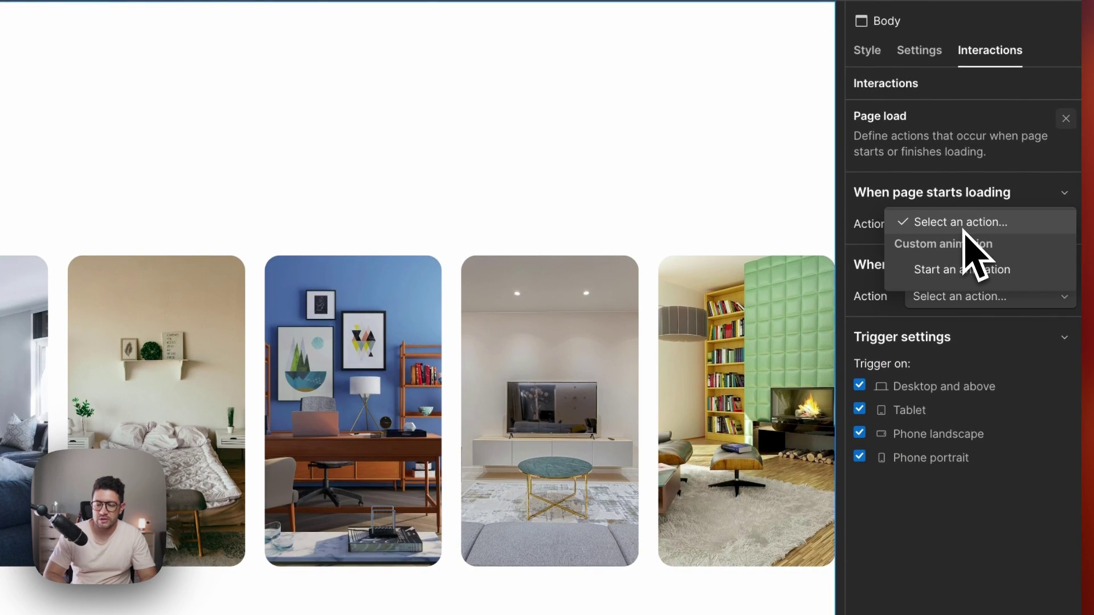
{"action": "left_click", "coordinate": [972, 315]}
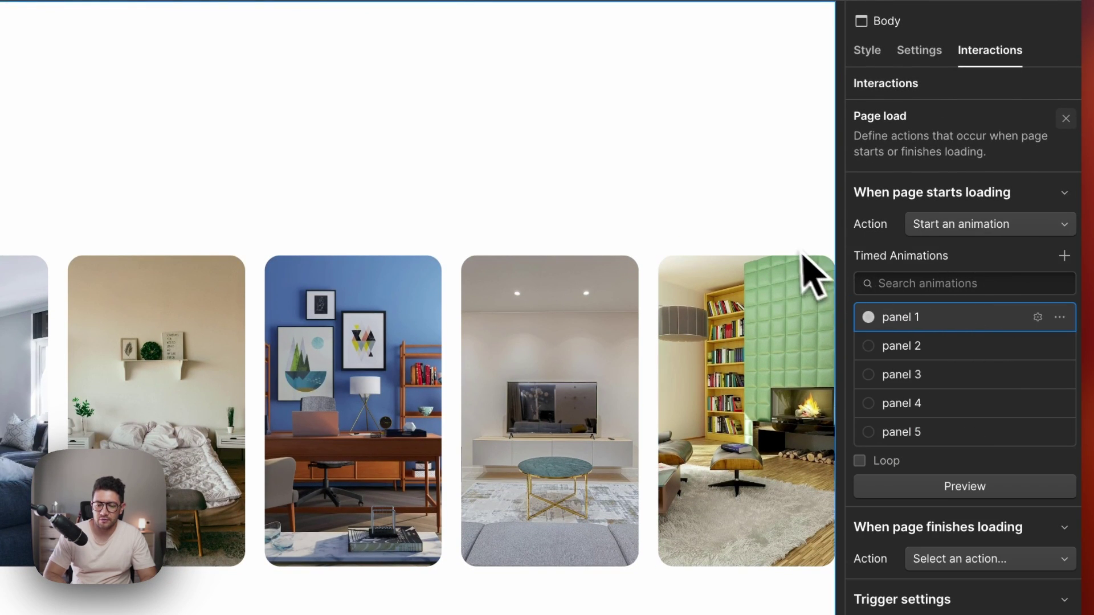
{"action": "left_click", "coordinate": [690, 153]}
{"action": "left_click", "coordinate": [920, 27]}
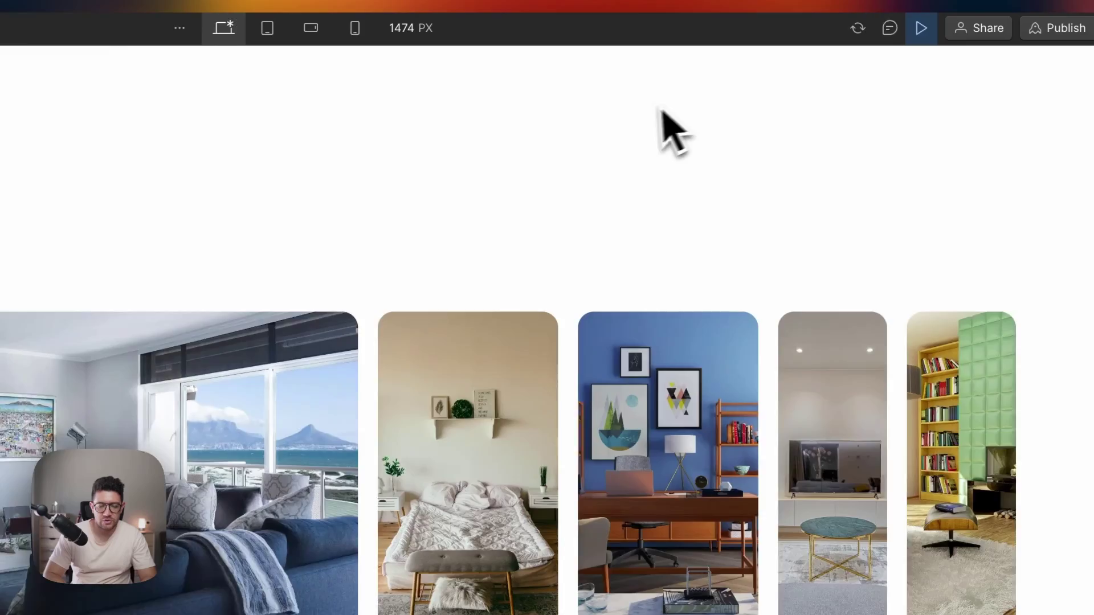